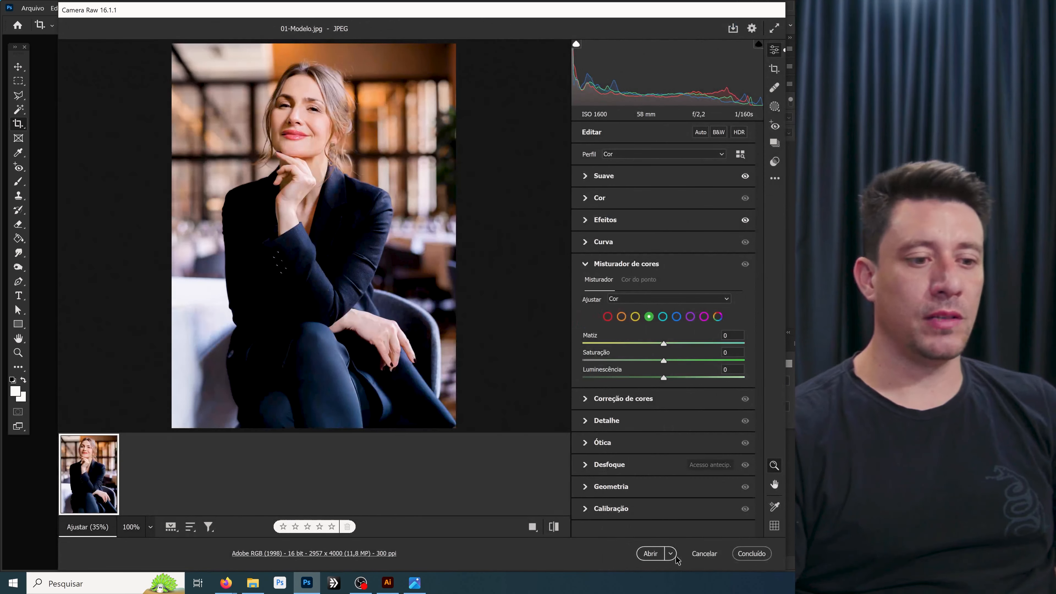
Step: Open the 01-Modelo.jpg photo from Camera Raw as a Photoshop document
left_click(651, 553)
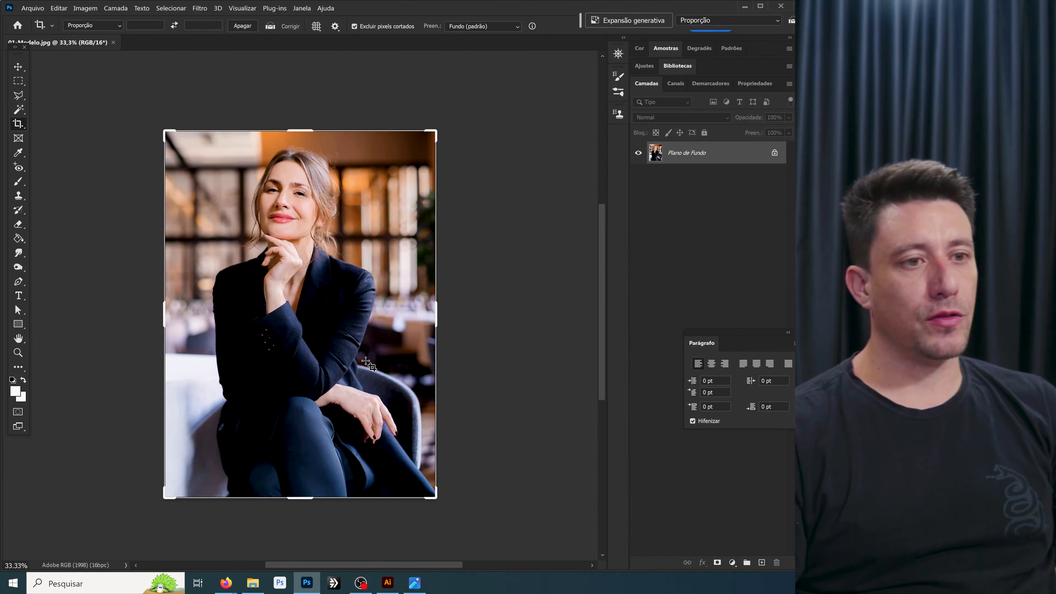
scroll(366, 362, "up", 1)
Step: Compare the colours of the film stills 300.jpg, matrix.jpg and star wars.jpg in the image viewer, and close the viewer
key("alt+Tab")
double_click(370, 350)
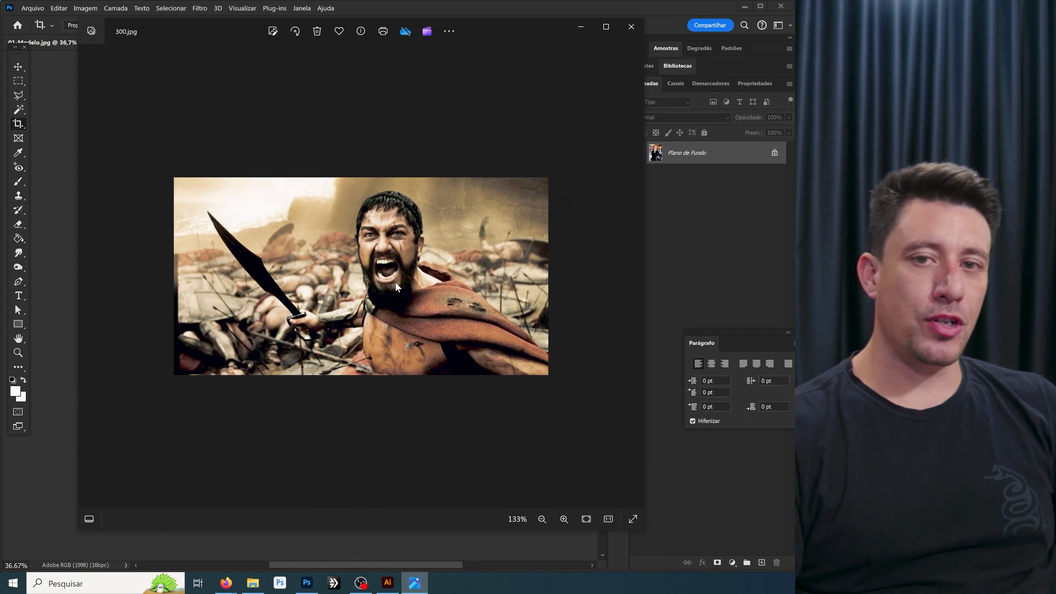
key("Right")
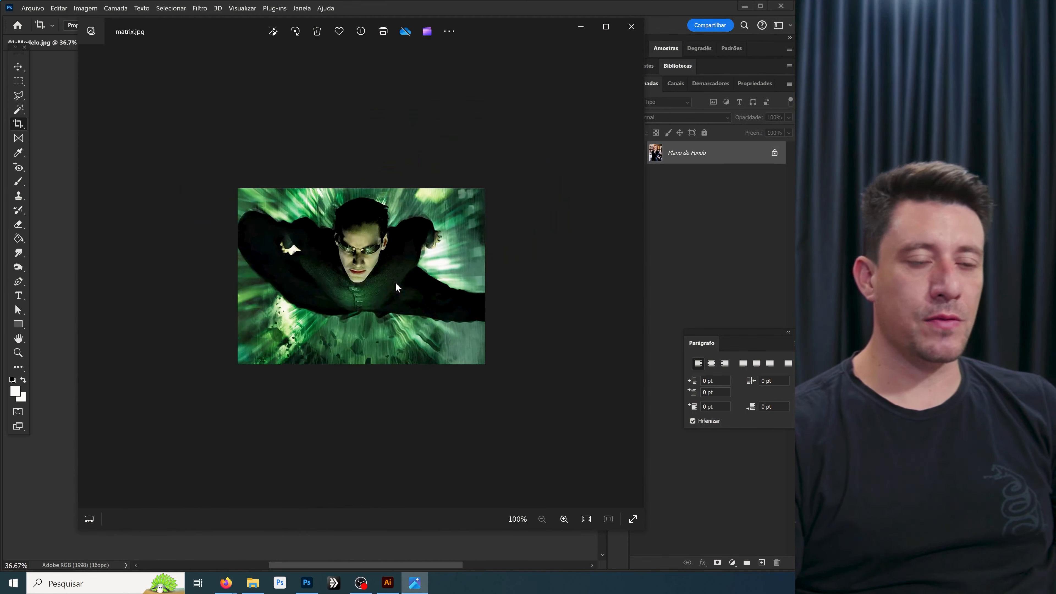
key("Right")
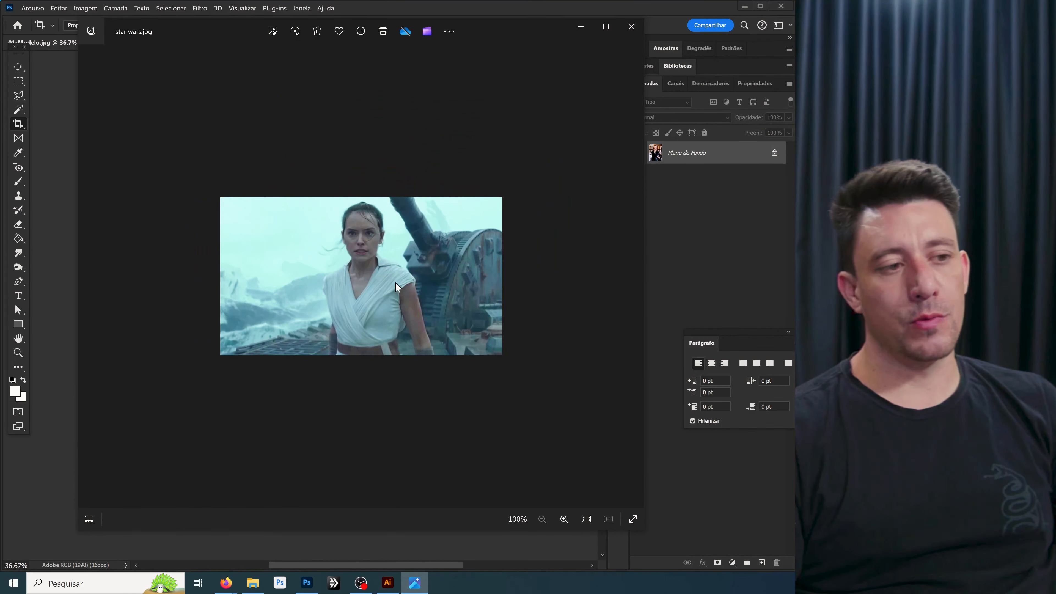
key("Left")
key("Left")
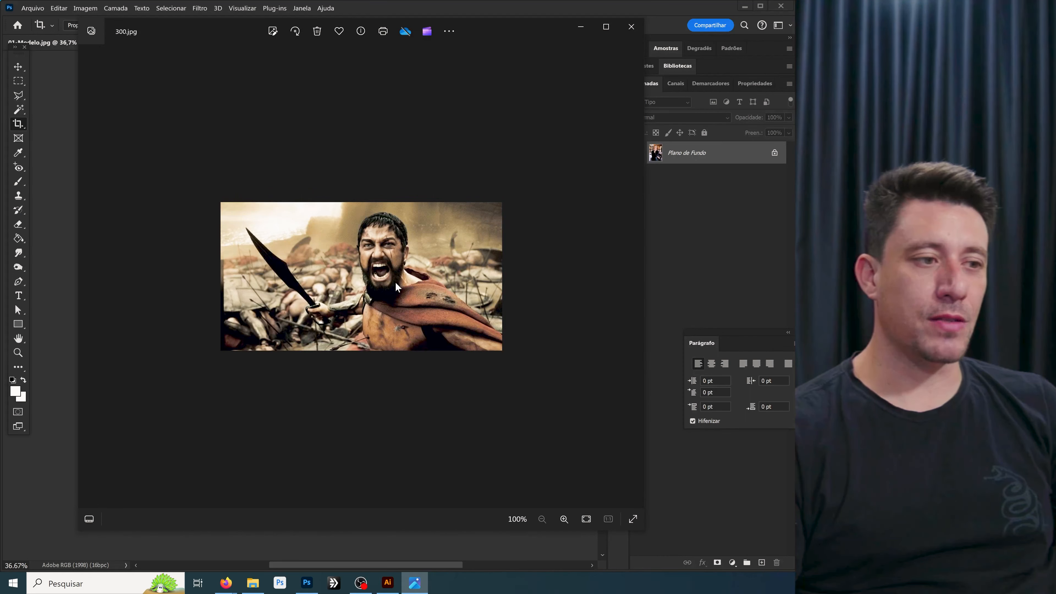
key("Right")
key("Right")
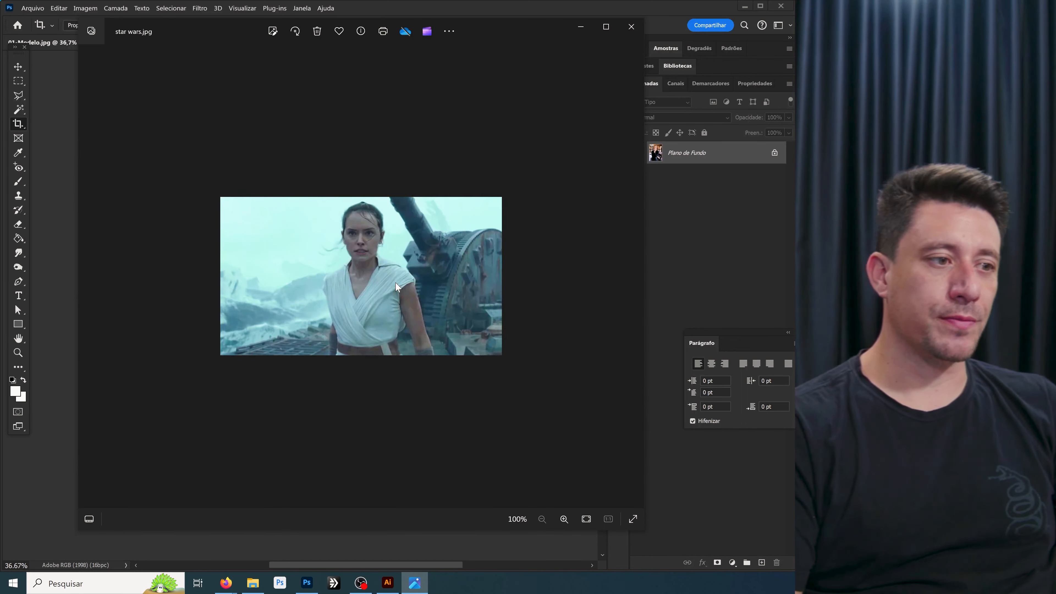
left_click(632, 26)
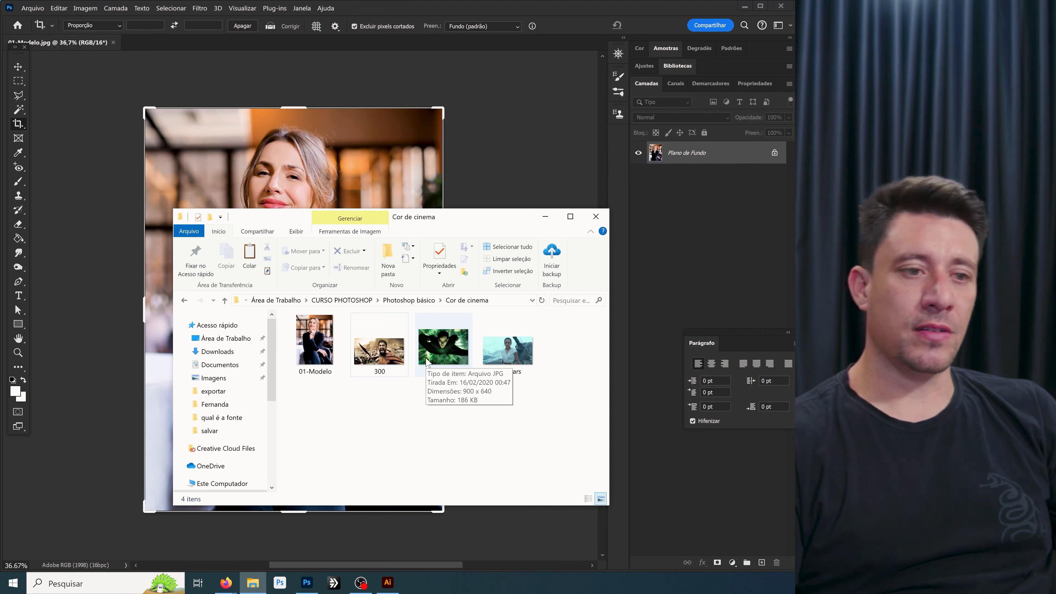
Step: Switch to the Adobe Color wheel in Firefox and rotate the analogous theme to a purple base colour, #7B1DE0
mouse_move(234, 586)
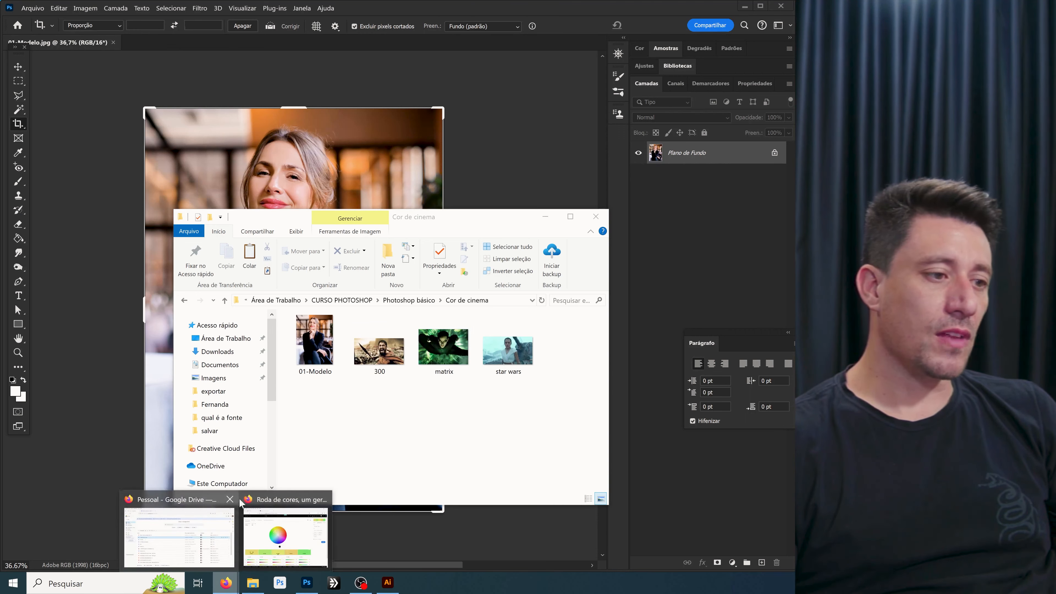
left_click(273, 530)
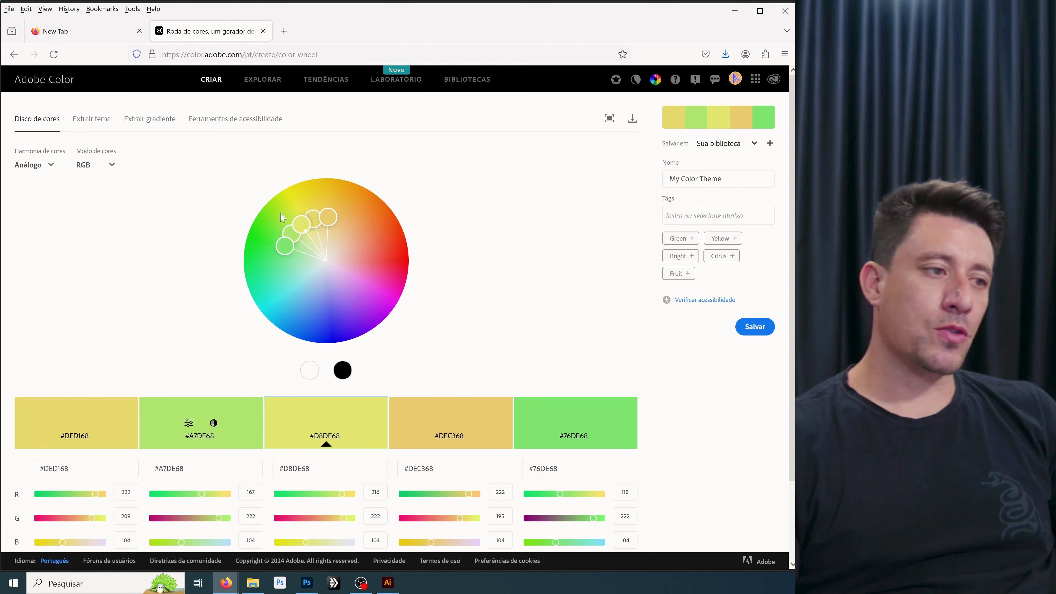
left_click_drag(333, 220, 363, 322)
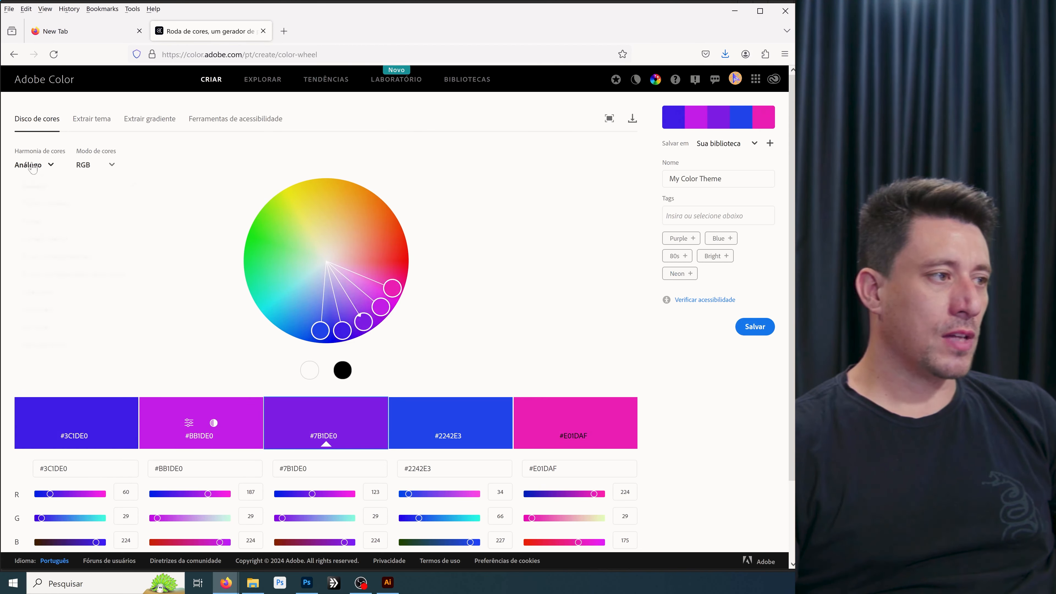
Step: Set the colour harmony to Monocromático and shift the theme to an orange-red base colour, #E0441D
left_click(50, 164)
left_click(50, 208)
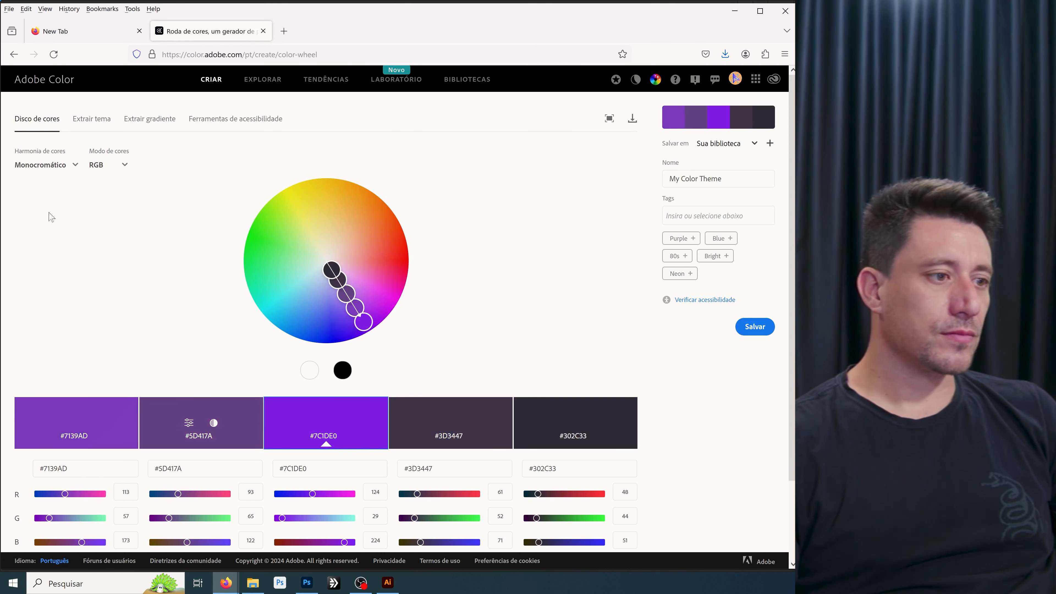
left_click_drag(323, 270, 436, 230)
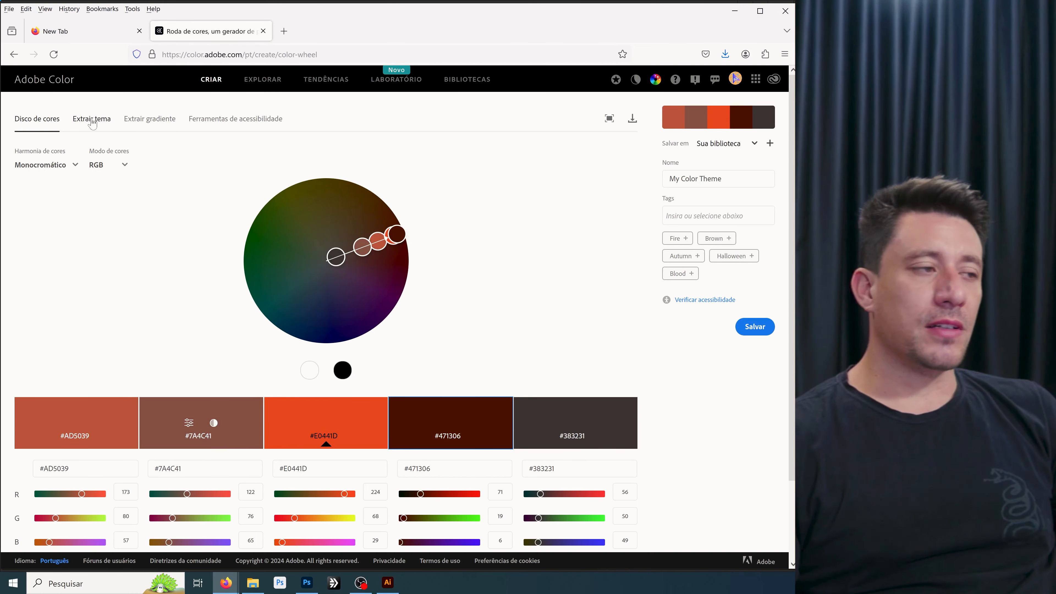
Step: Extract a colour theme from the matrix image in the Cor de cinema folder
left_click(98, 121)
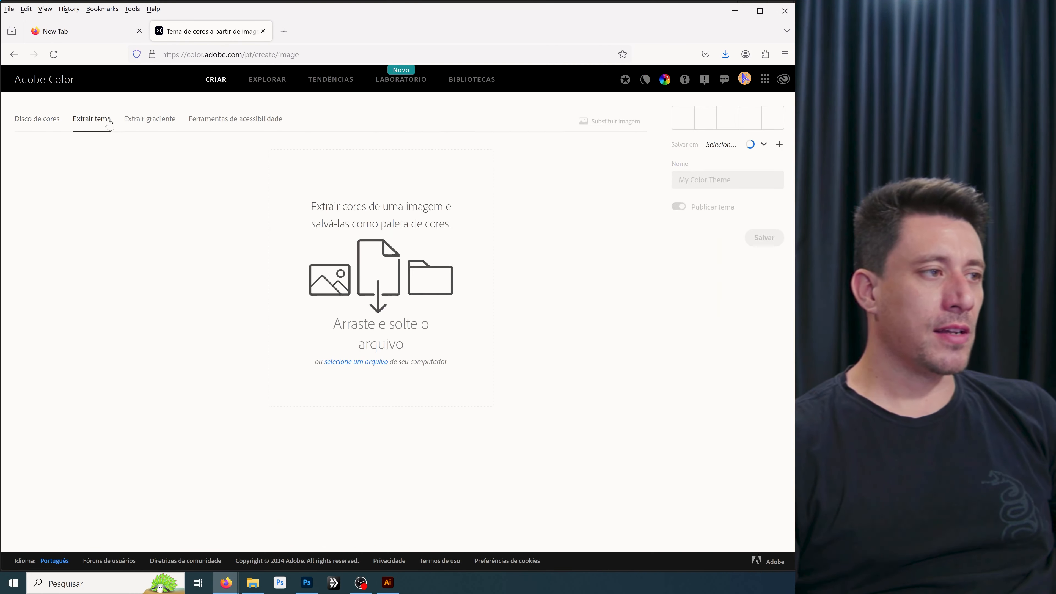
left_click(354, 367)
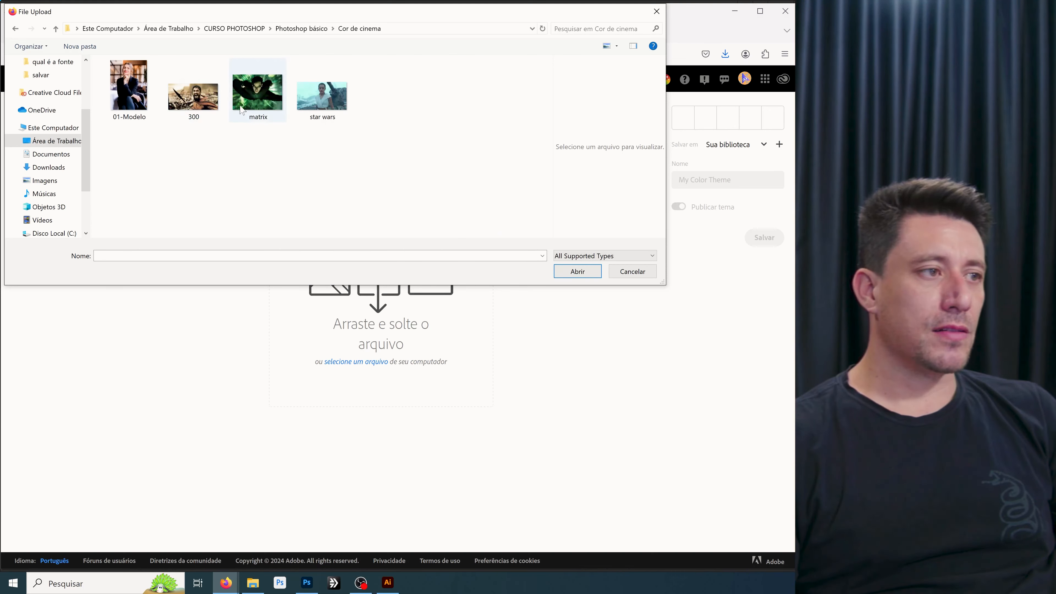
left_click(261, 112)
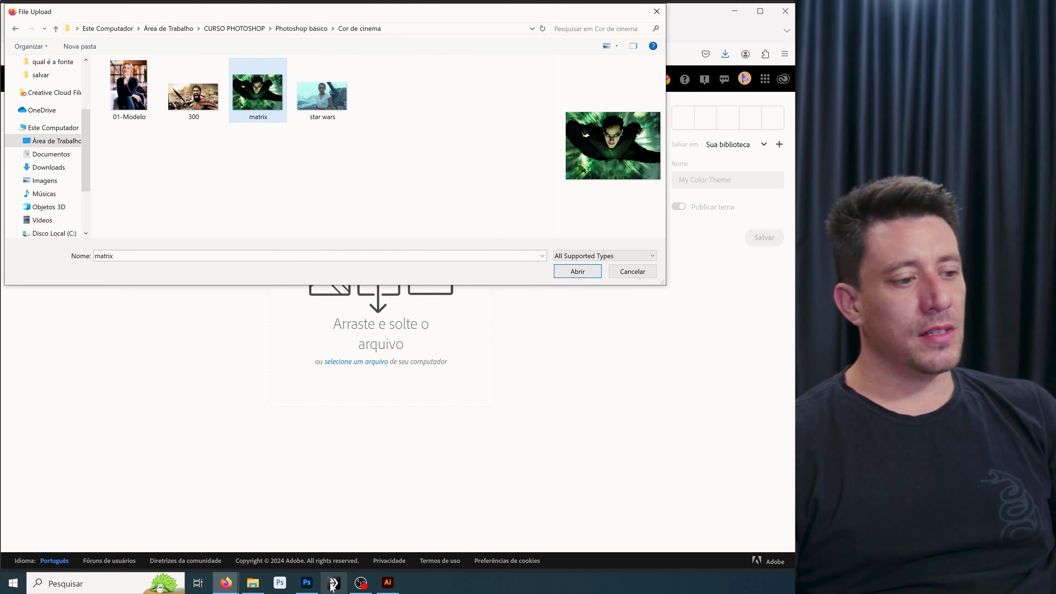
left_click(576, 274)
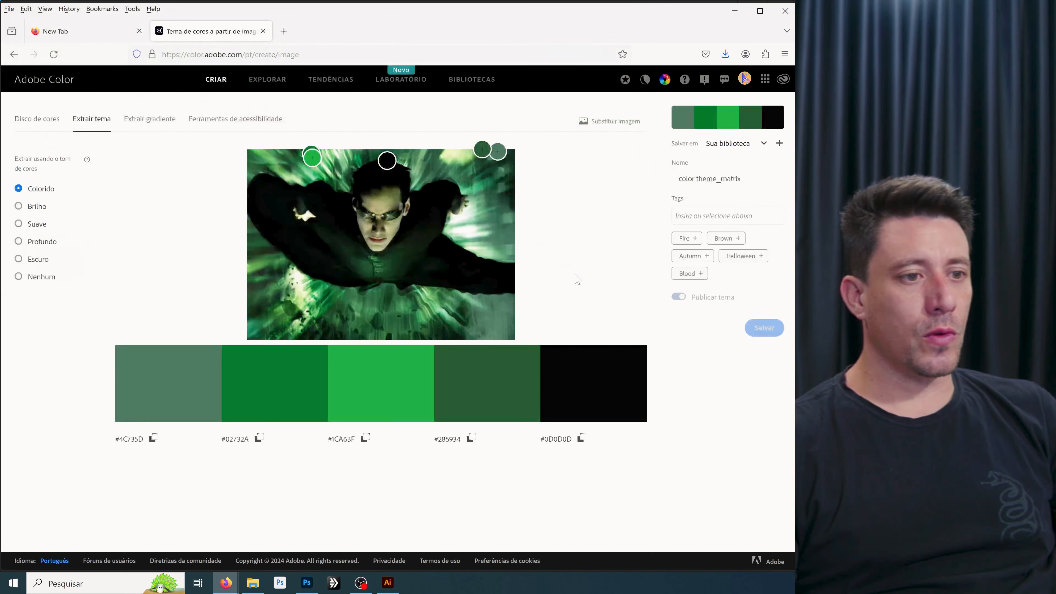
Step: Search Google Images for "cena filme tarantino" in a new browser tab
key("ctrl+t")
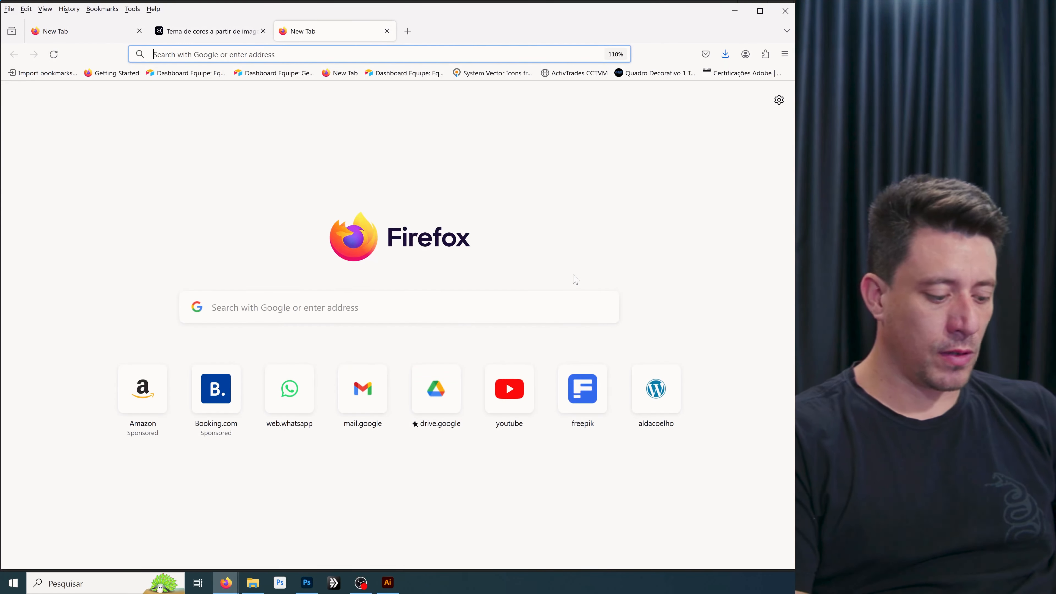
type("cena film")
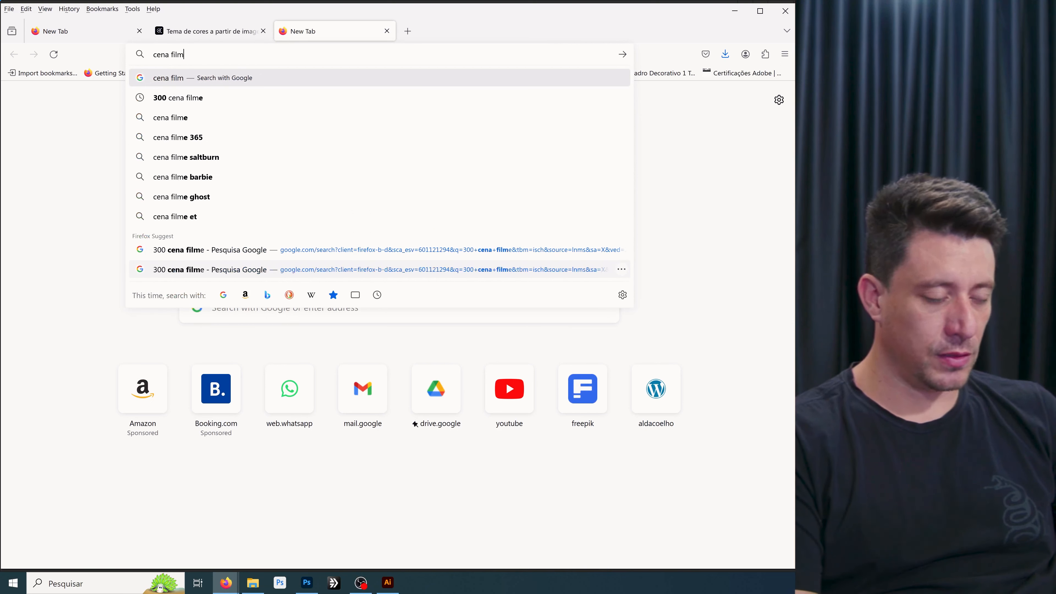
type("e taran")
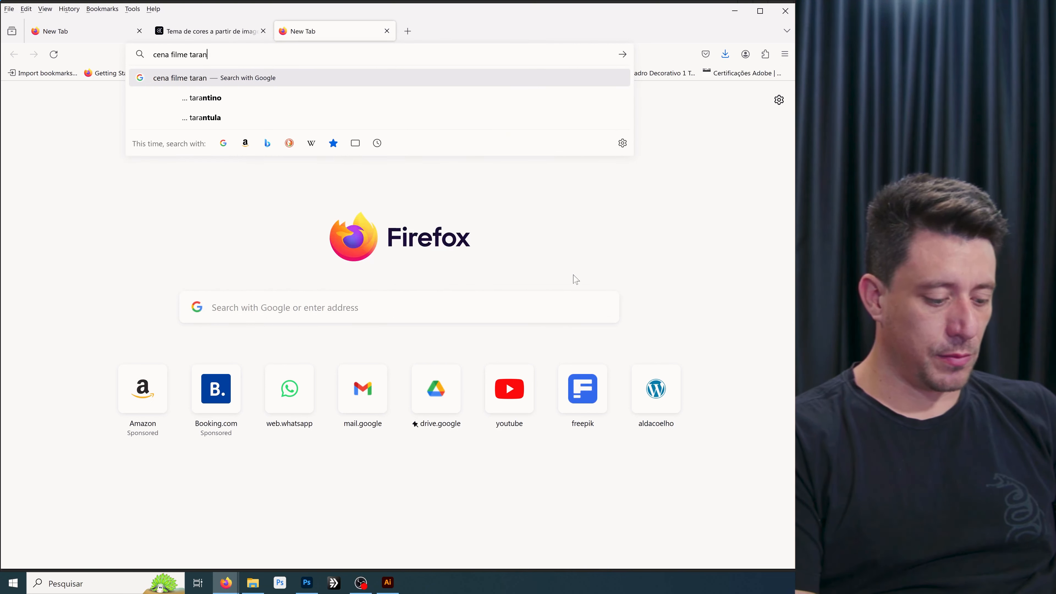
type("tino")
key("Return")
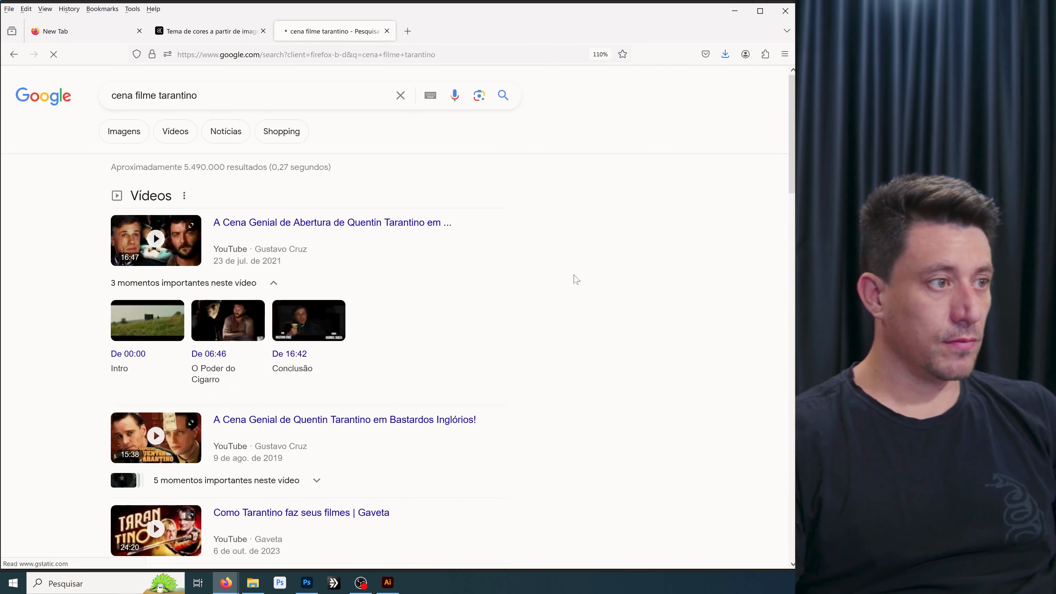
left_click(124, 131)
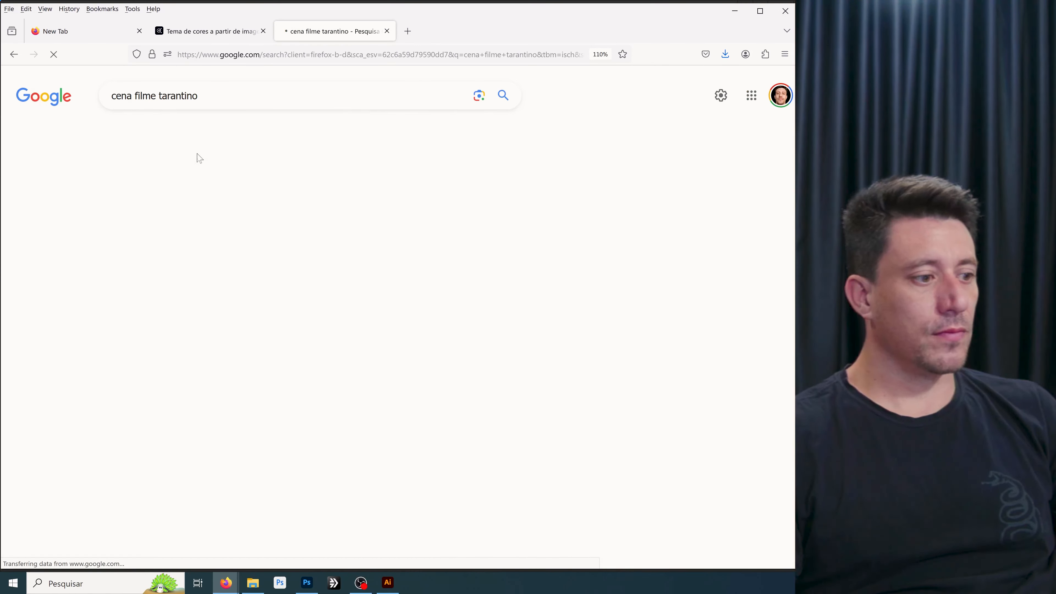
Step: Examine the colours in the Tarantino film scenes, previewing the Vídeo Pérola still of two men in suits aiming guns
scroll(560, 312, "down", 3)
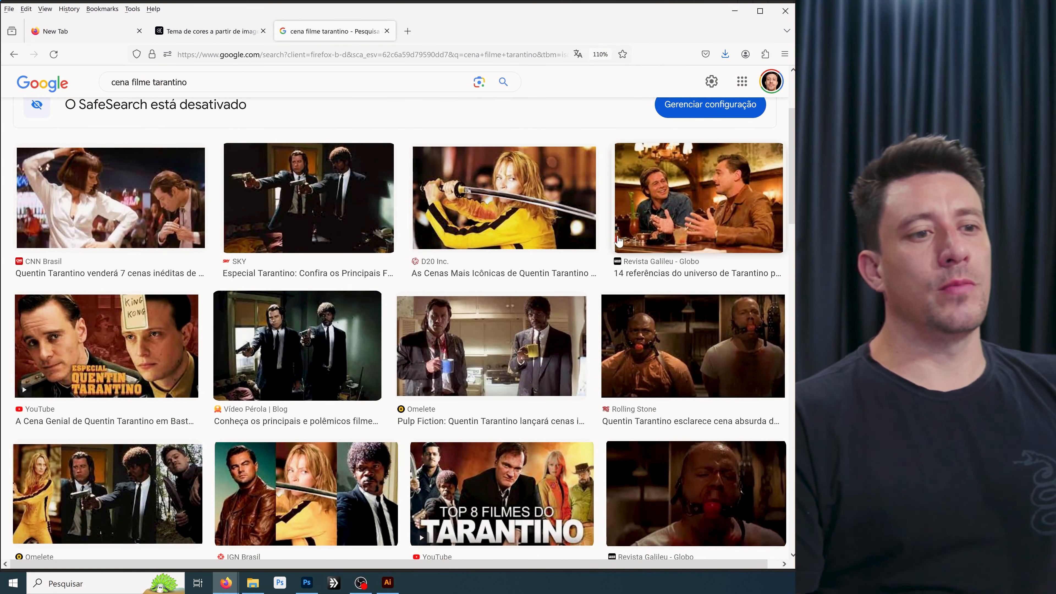
scroll(590, 240, "down", 8)
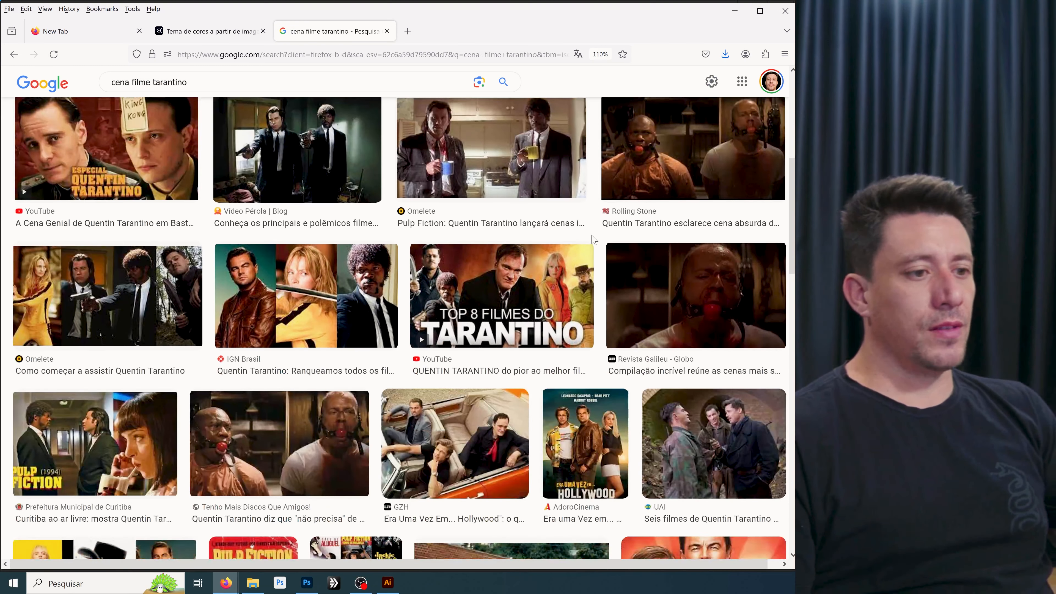
scroll(590, 241, "up", 8)
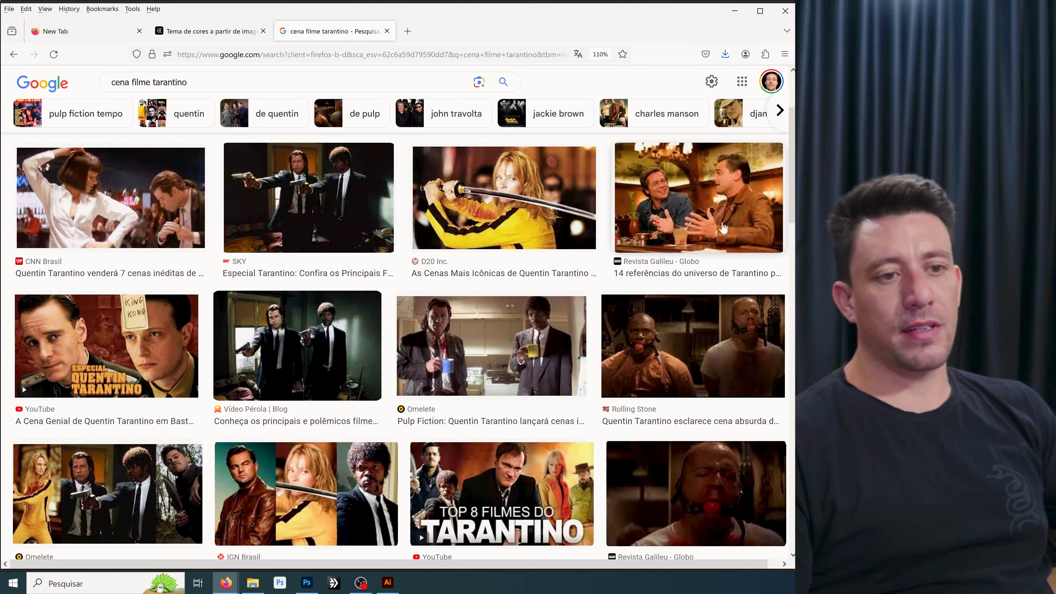
scroll(673, 192, "down", 6)
scroll(490, 271, "up", 5)
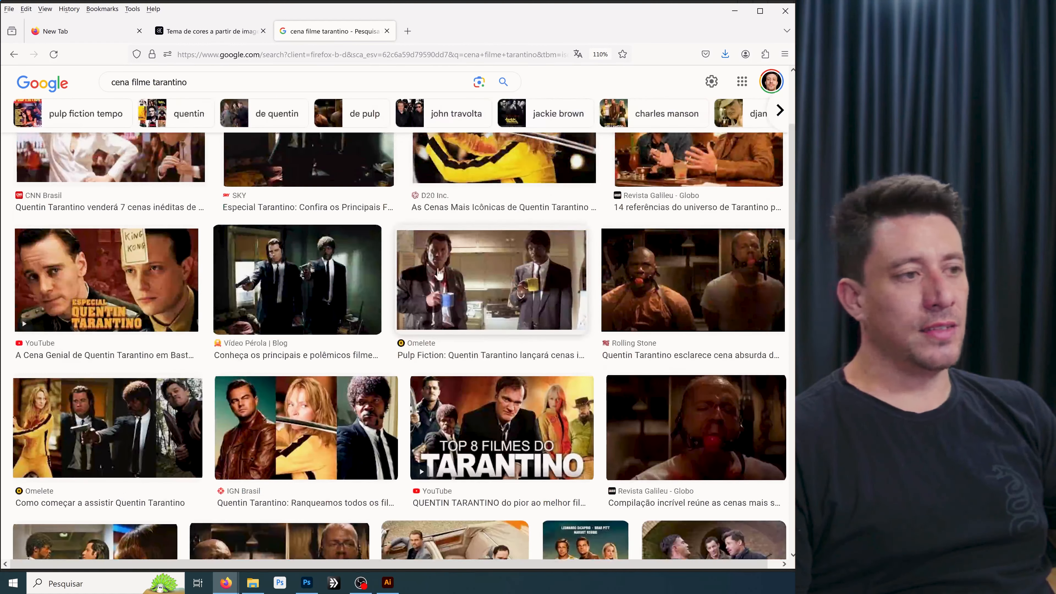
left_click(295, 272)
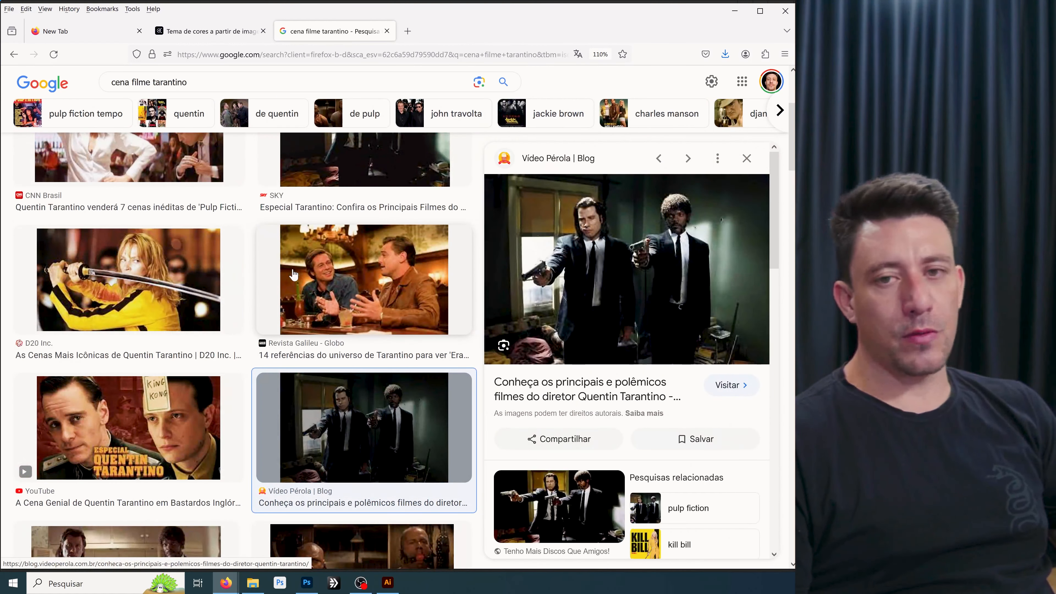
scroll(293, 275, "down", 15)
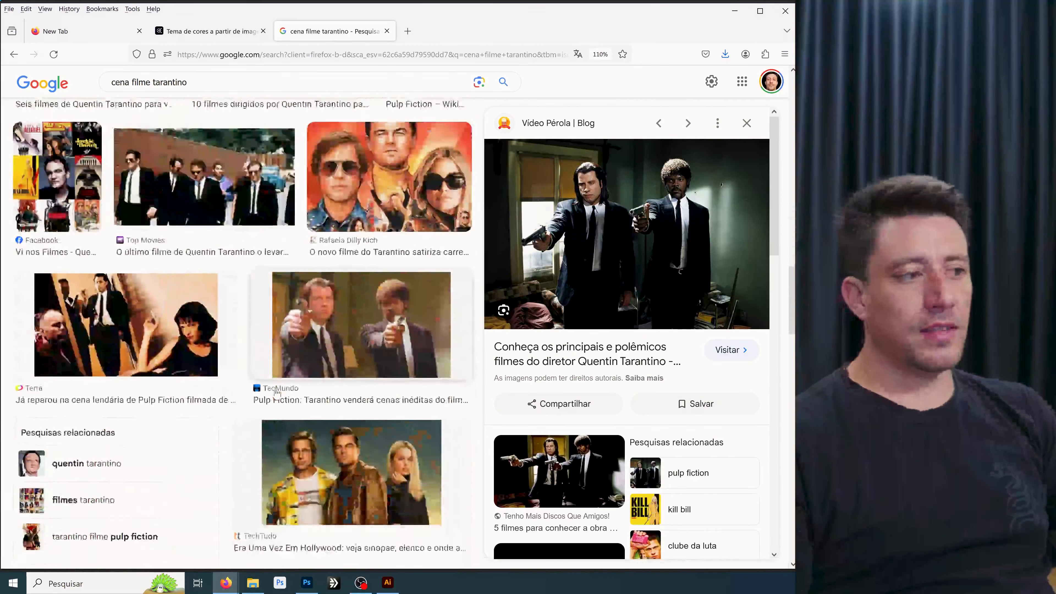
key("Escape")
Step: Change the image search to "cena filme liga da justica"
double_click(171, 82)
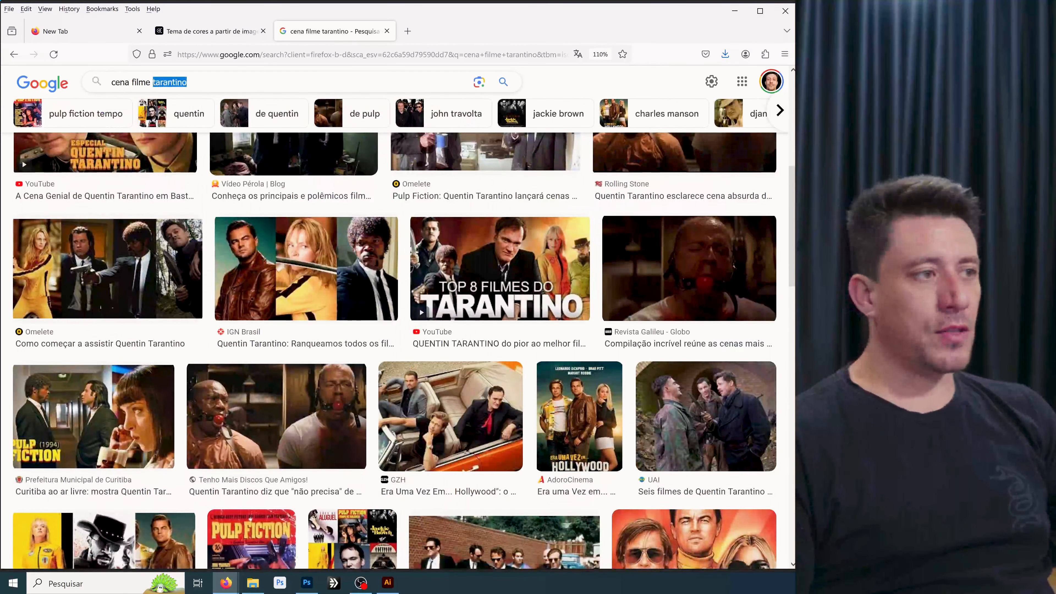
key("BackSpace")
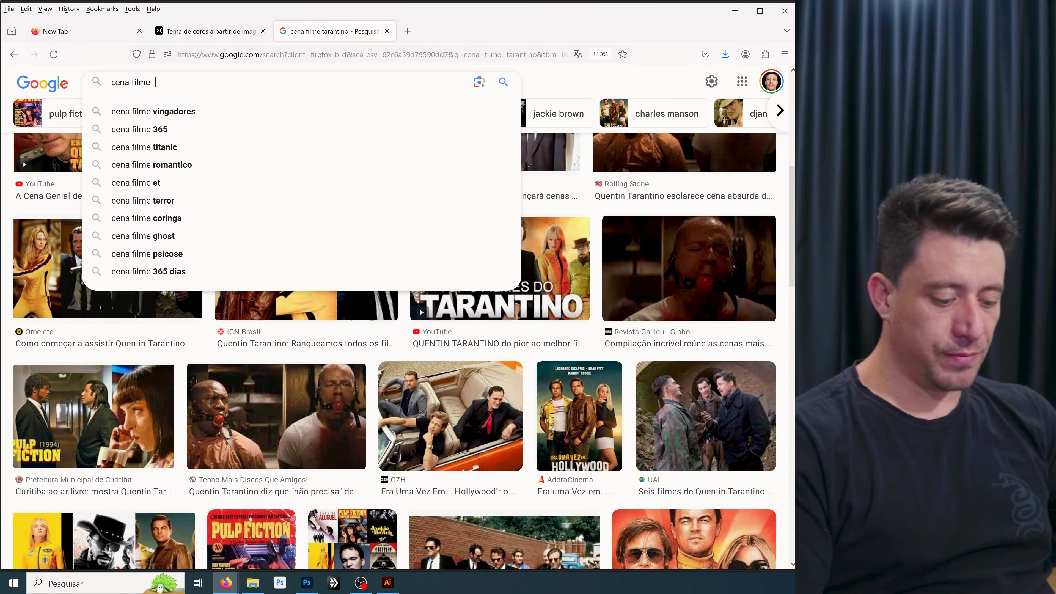
type("liga")
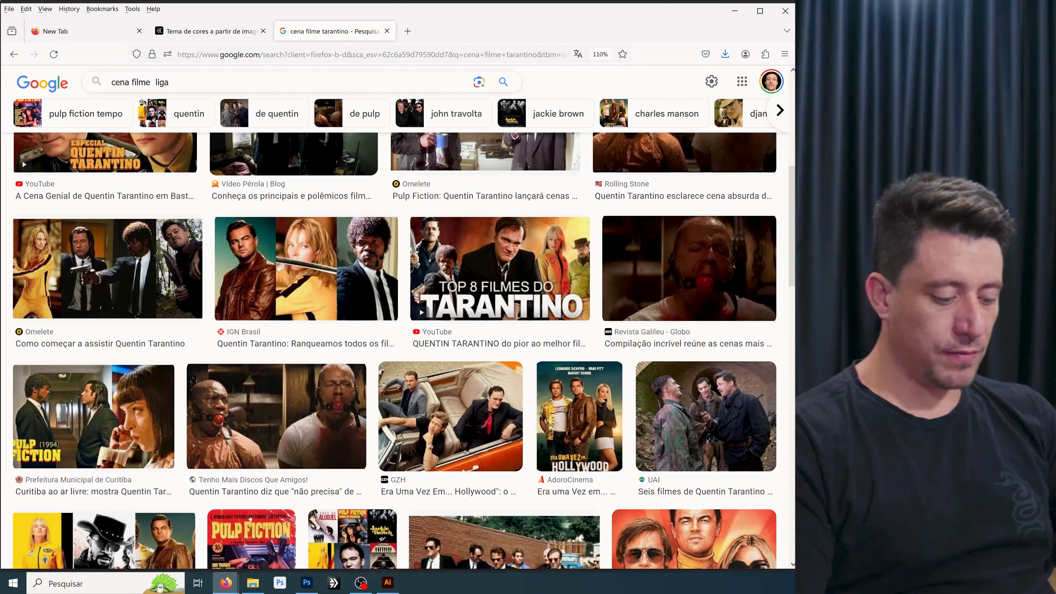
type(" da justi")
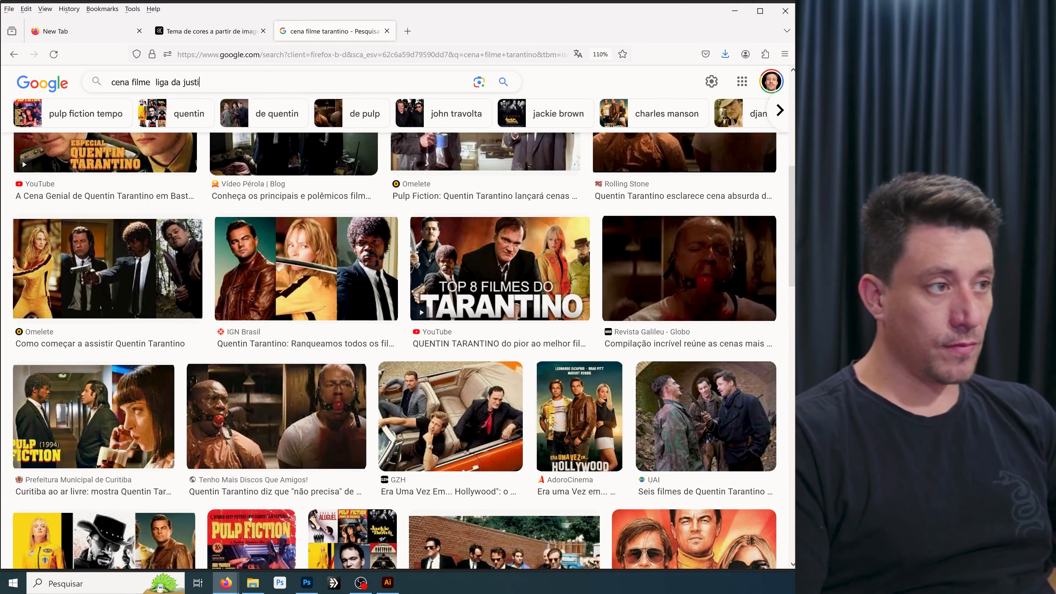
type("ca")
key("Return")
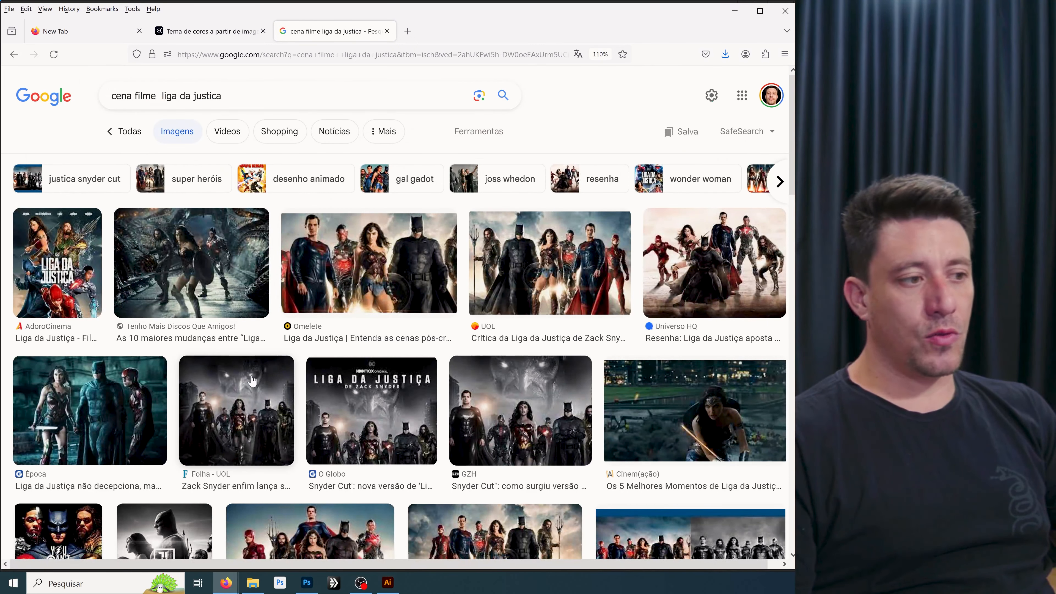
Step: Browse the Justice League scene images and preview the O Popular still with Batman and Wonder Woman
scroll(251, 374, "down", 8)
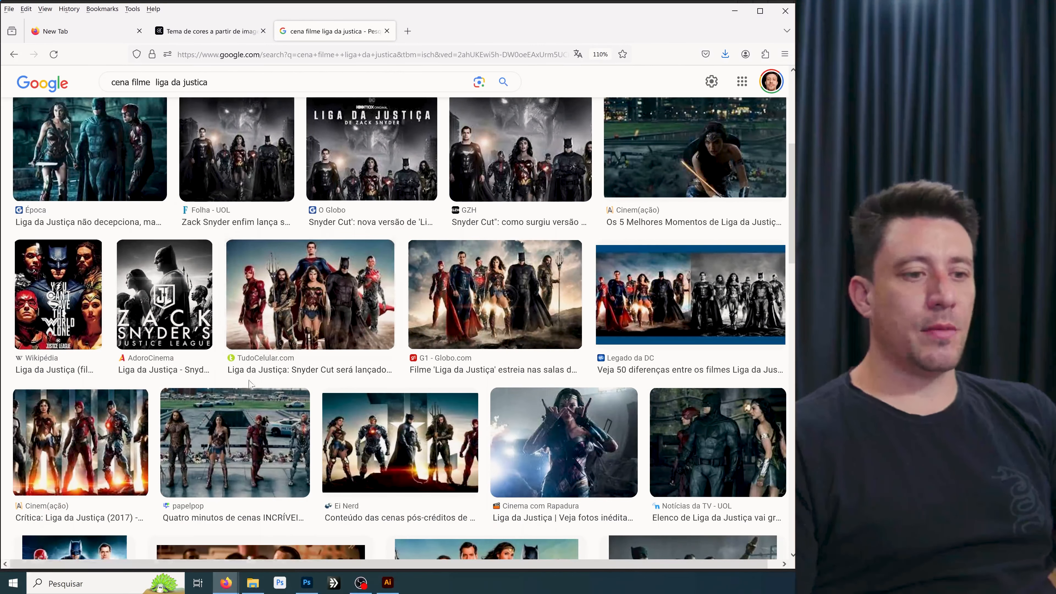
scroll(255, 387, "down", 7)
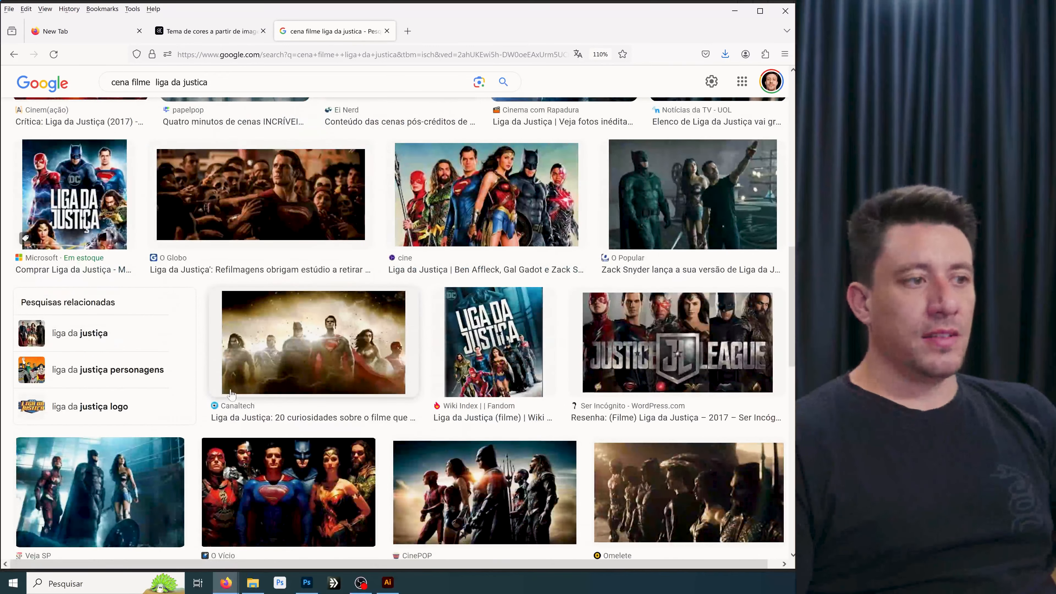
left_click(666, 236)
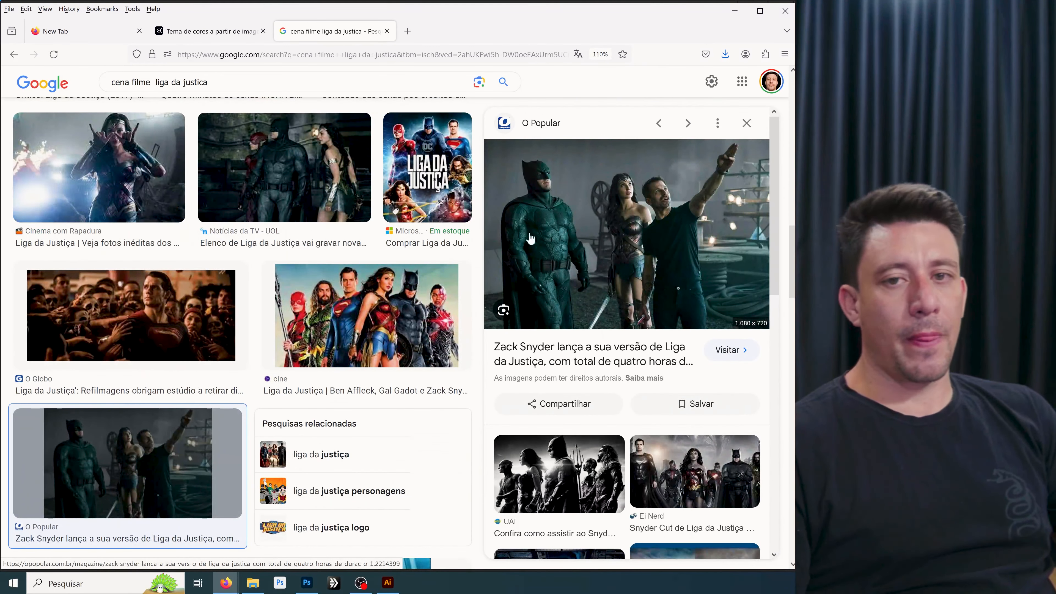
Step: Return to Adobe Color and capture a screenshot of the Matrix image with its extracted green palette, copying it
left_click(214, 38)
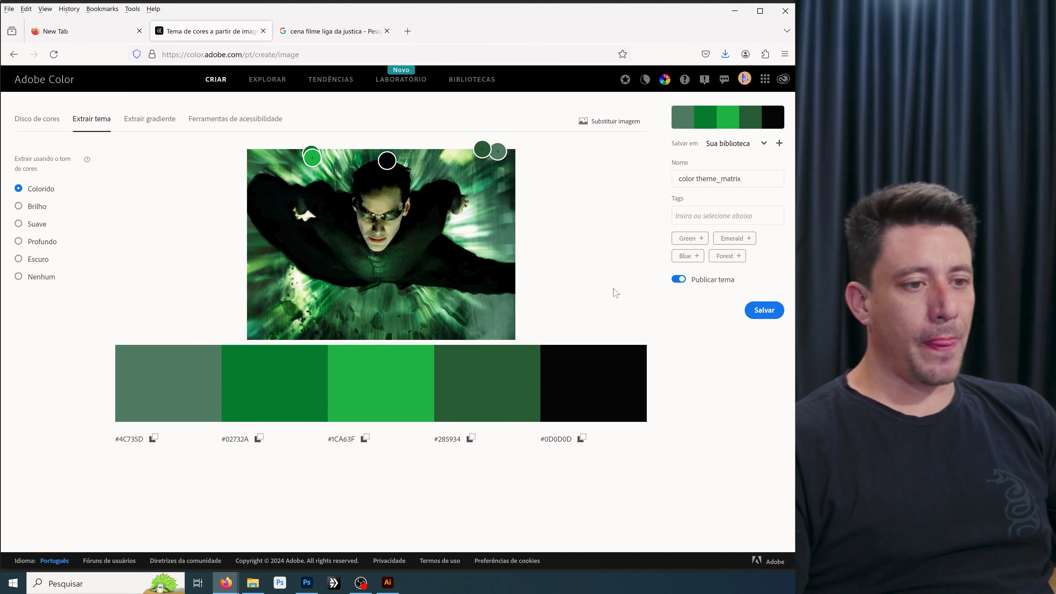
right_click(579, 241)
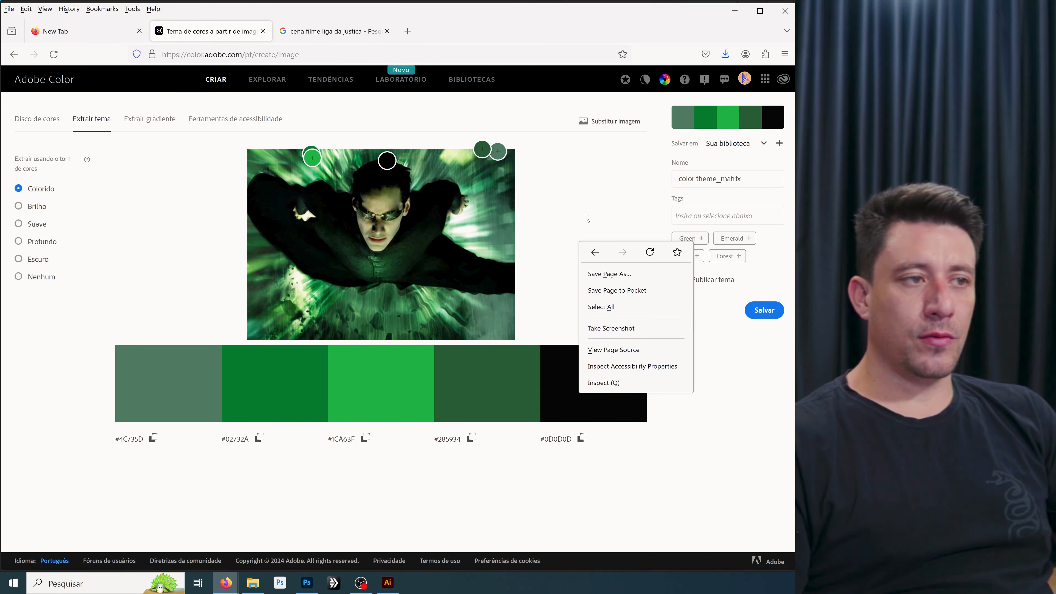
left_click(587, 217)
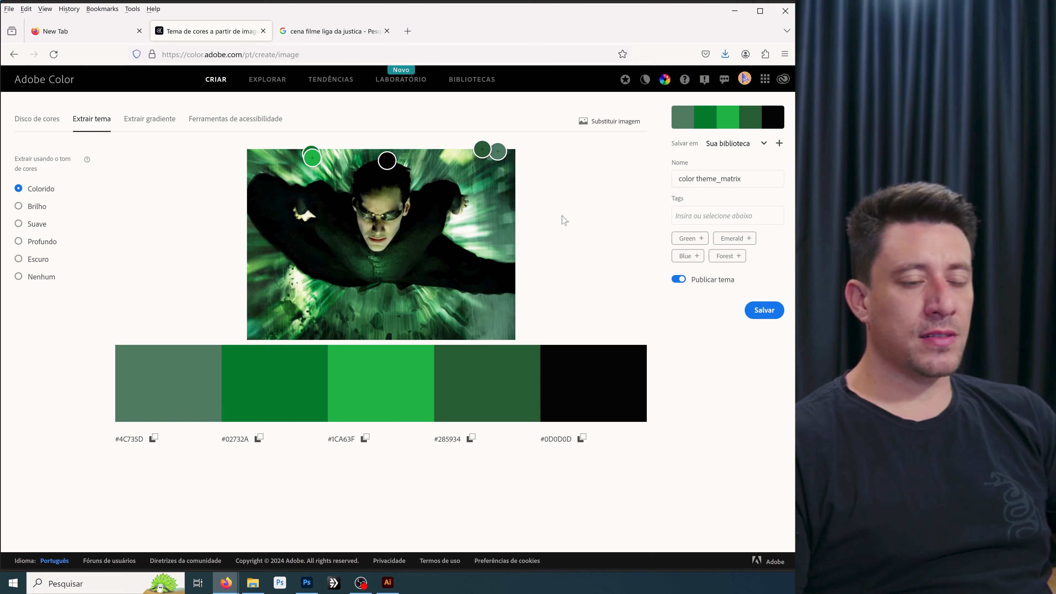
right_click(564, 220)
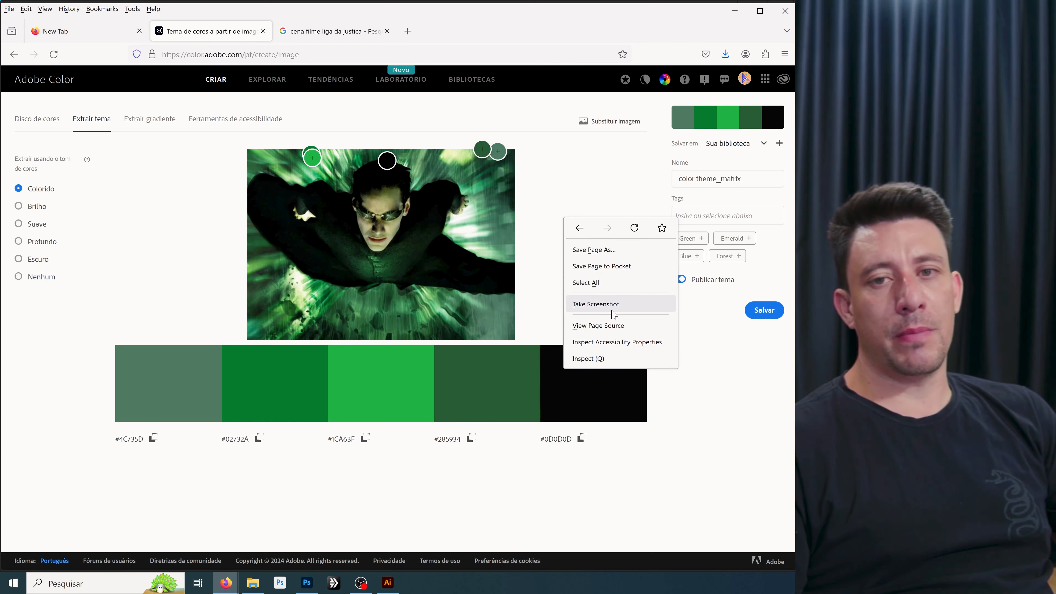
left_click(609, 313)
left_click_drag(114, 126, 641, 420)
left_click(547, 438)
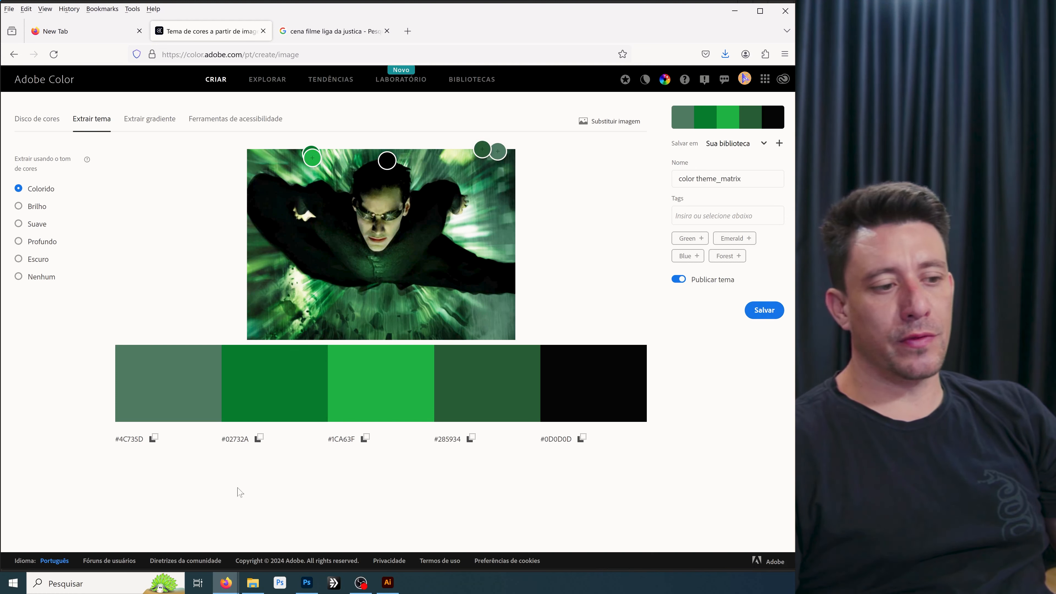
Step: Switch to Photoshop, paste the captured palette over the model photo and enlarge it to about 2700 × 1518 px
left_click(304, 584)
key("Escape")
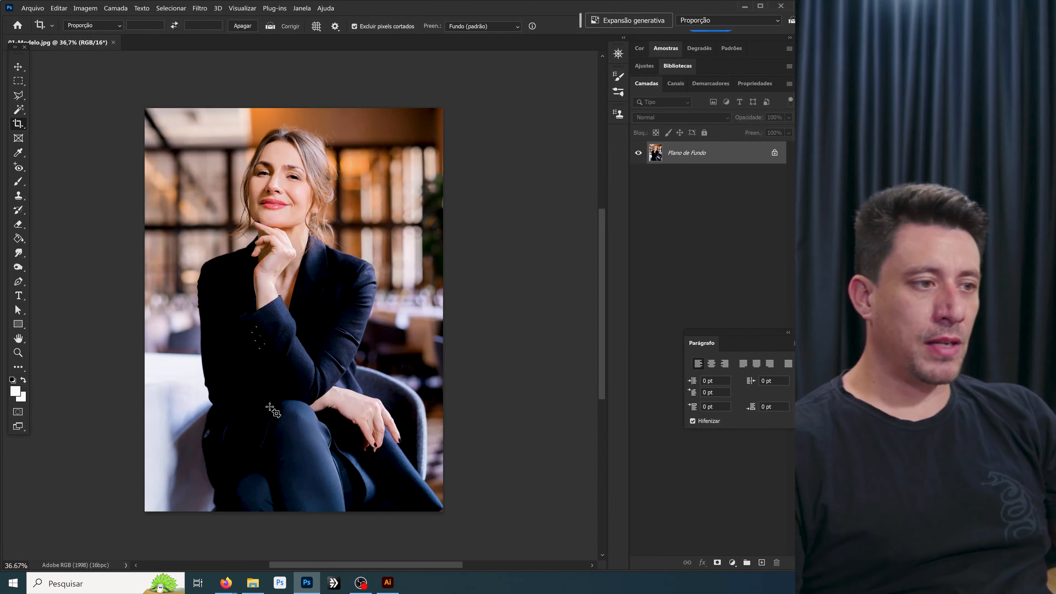
key("ctrl+v")
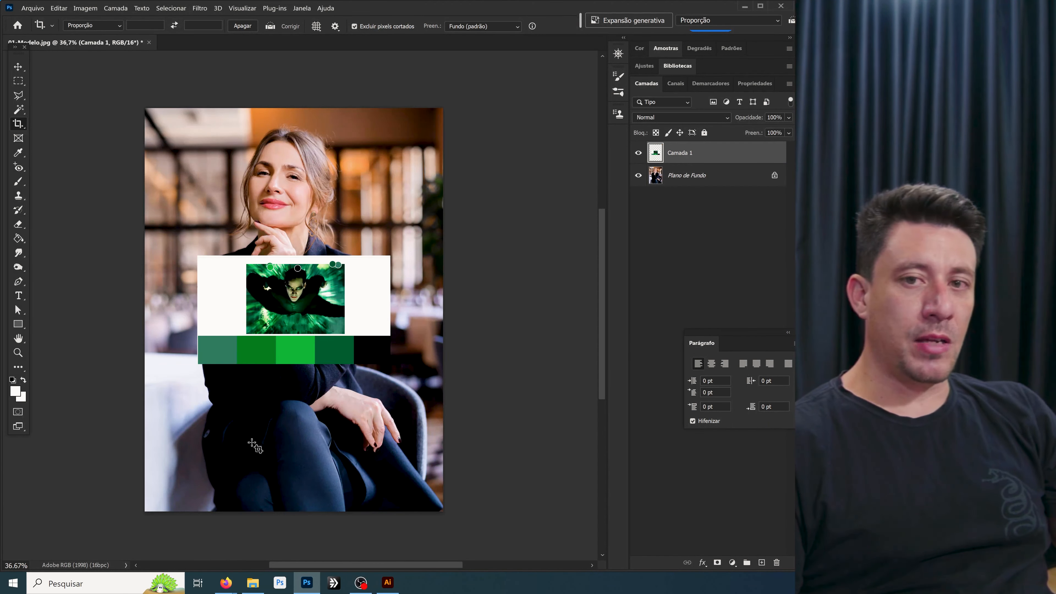
scroll(255, 445, "up", 1)
key("ctrl+t")
left_click_drag(403, 238, 453, 188)
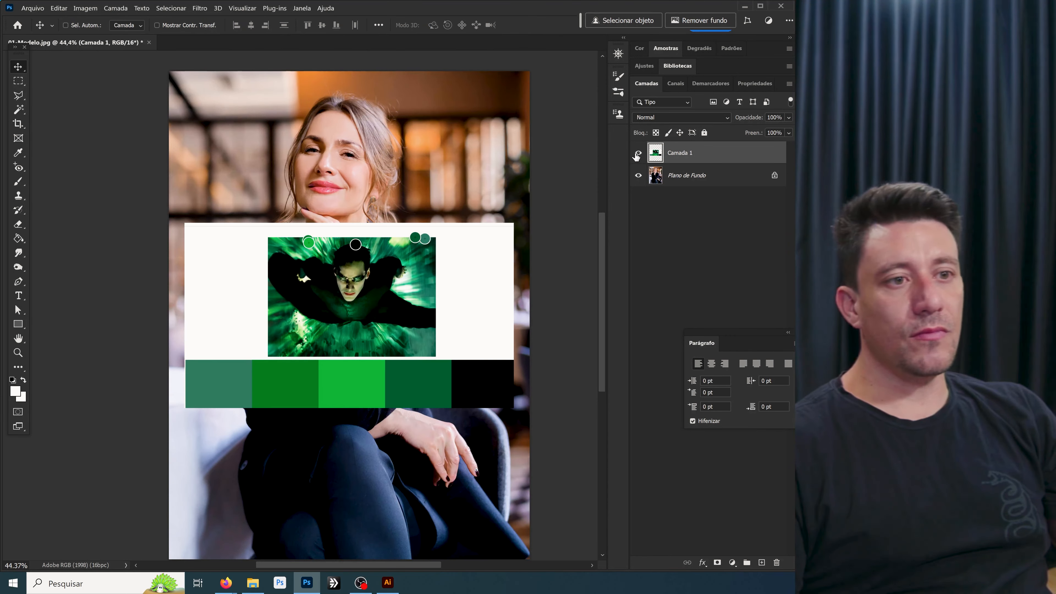
Step: Hide the pasted palette layer and rename it "cores"
left_click(638, 153)
left_click(638, 153)
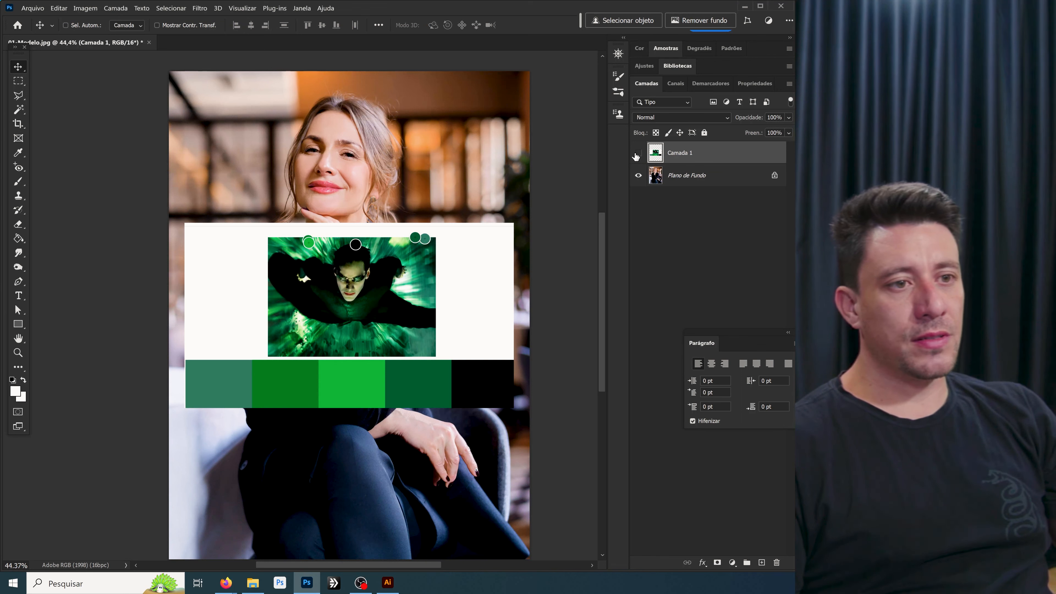
left_click(637, 154)
double_click(680, 153)
type("cores")
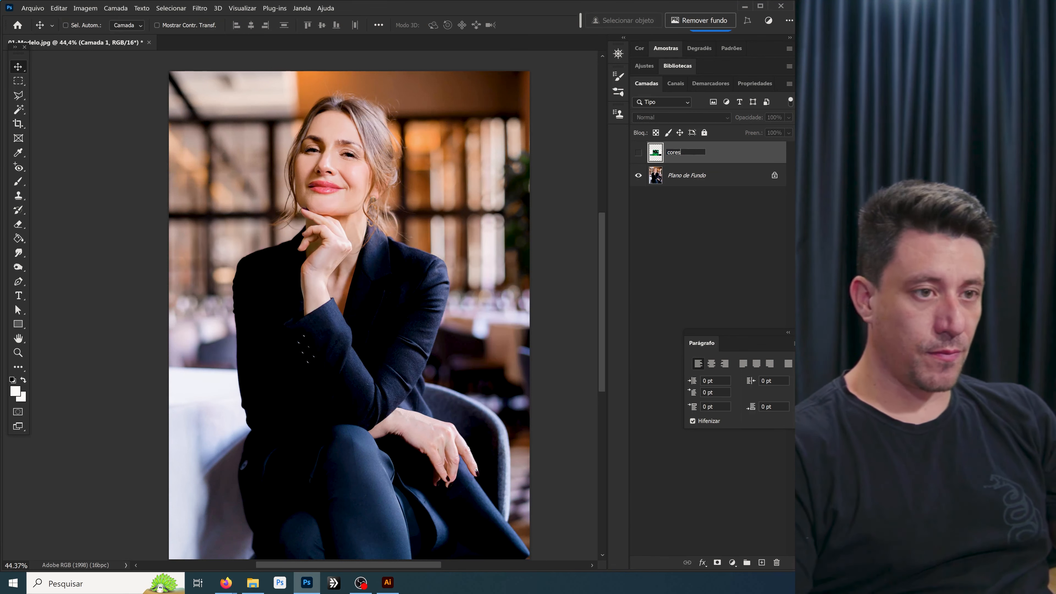
key("Return")
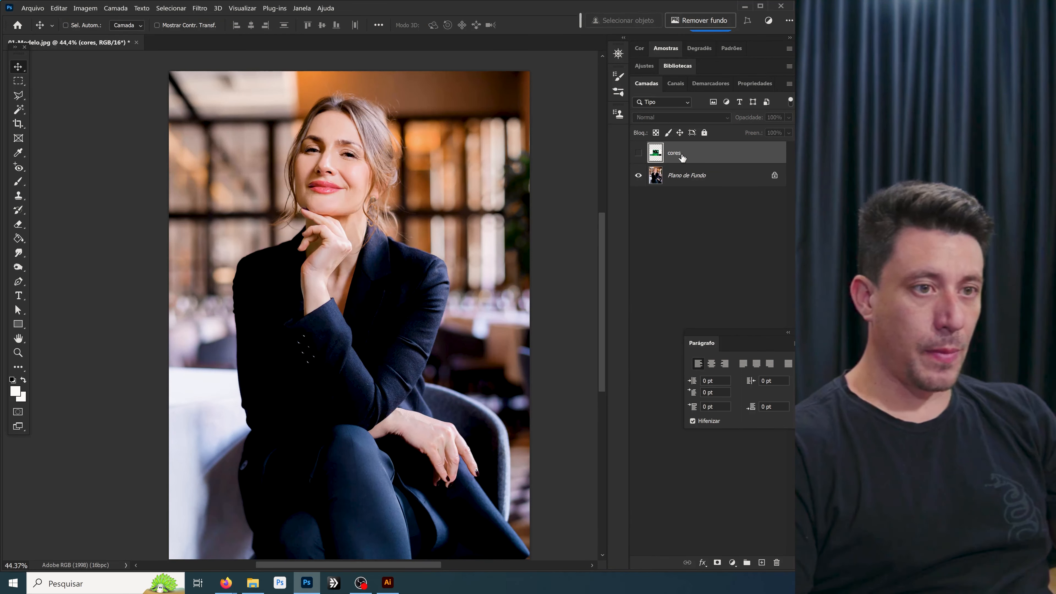
Step: Unlock the background photo layer and rename it "Modelo"
left_click(774, 175)
double_click(682, 175)
type("Modelo")
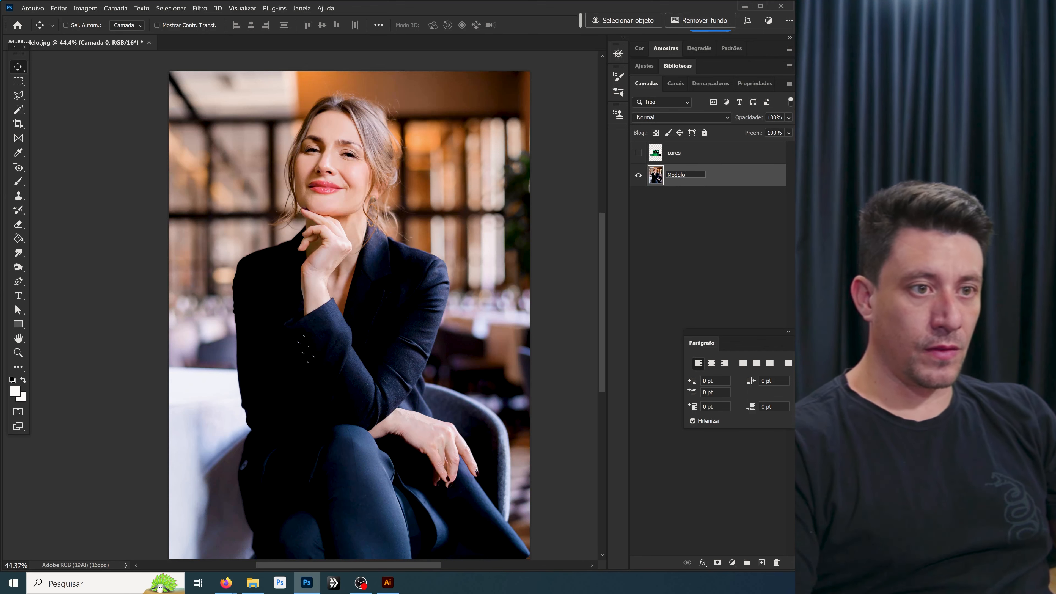
key("Return")
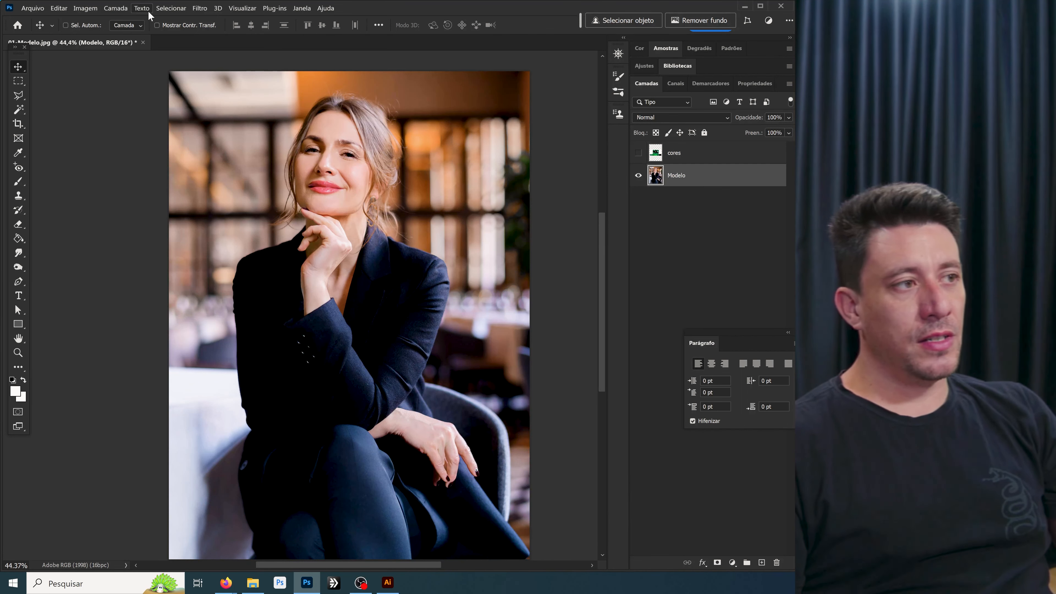
Step: Select the woman in the Modelo layer with the automatic subject selection (Assunto)
left_click(116, 8)
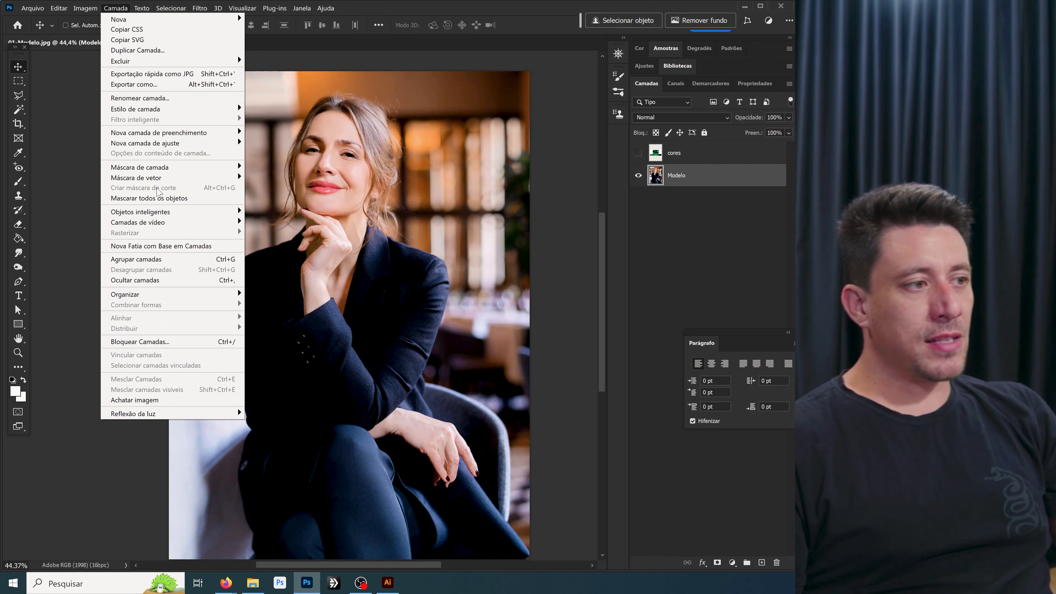
mouse_move(162, 8)
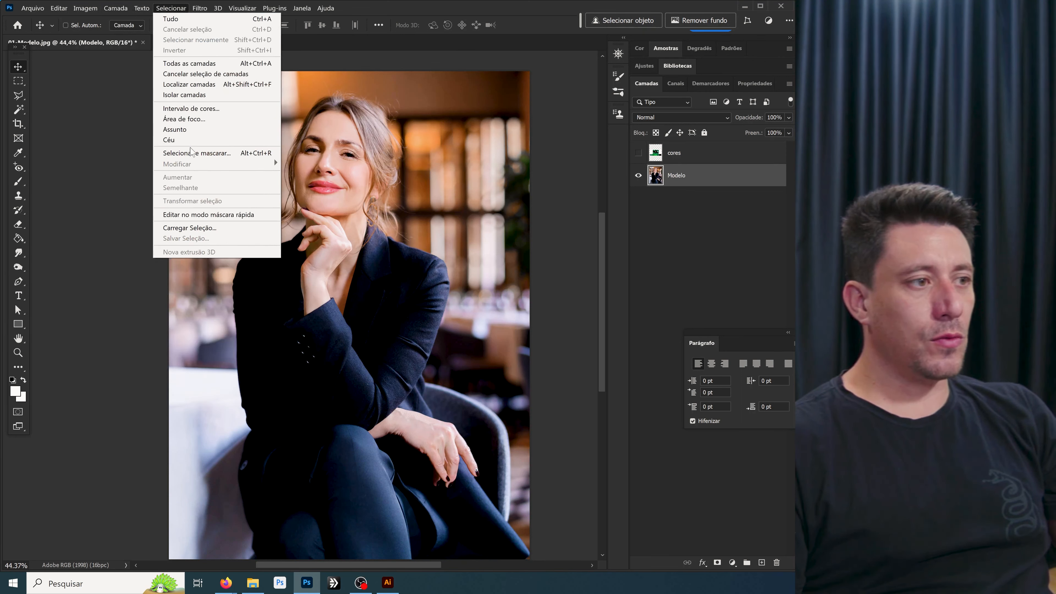
left_click(194, 133)
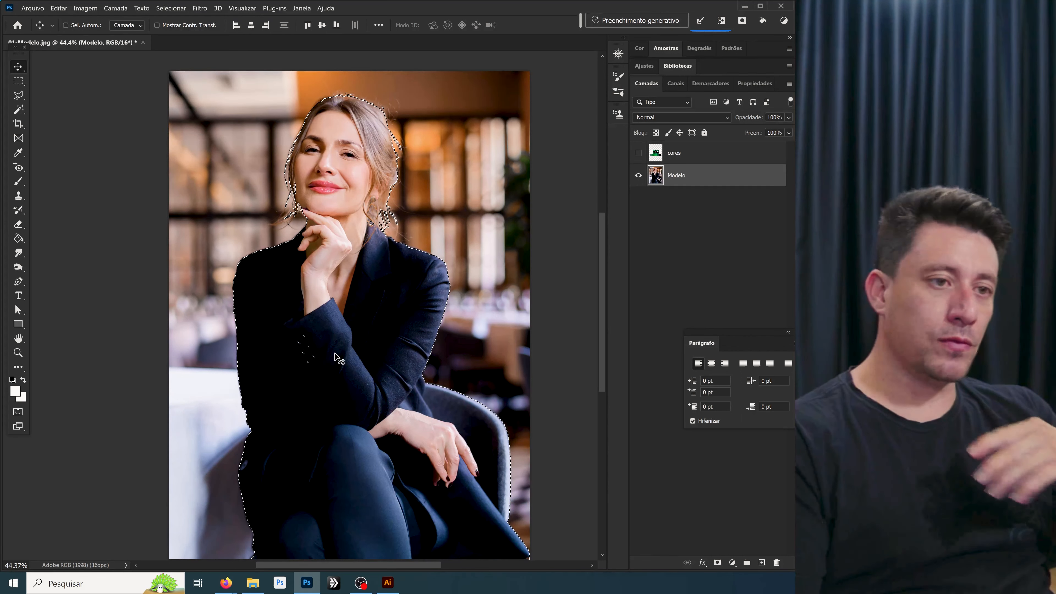
Step: Narrow the selection to the woman's skin using Color Range (Intervalo de cores) with Tons de pele and Grau de Seleção 129
left_click(199, 7)
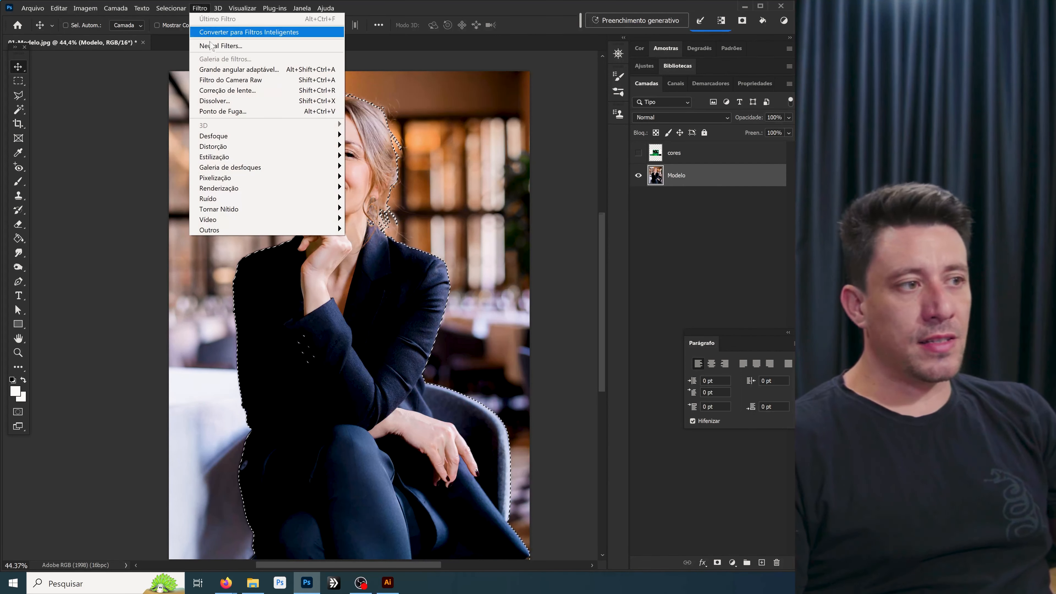
mouse_move(168, 9)
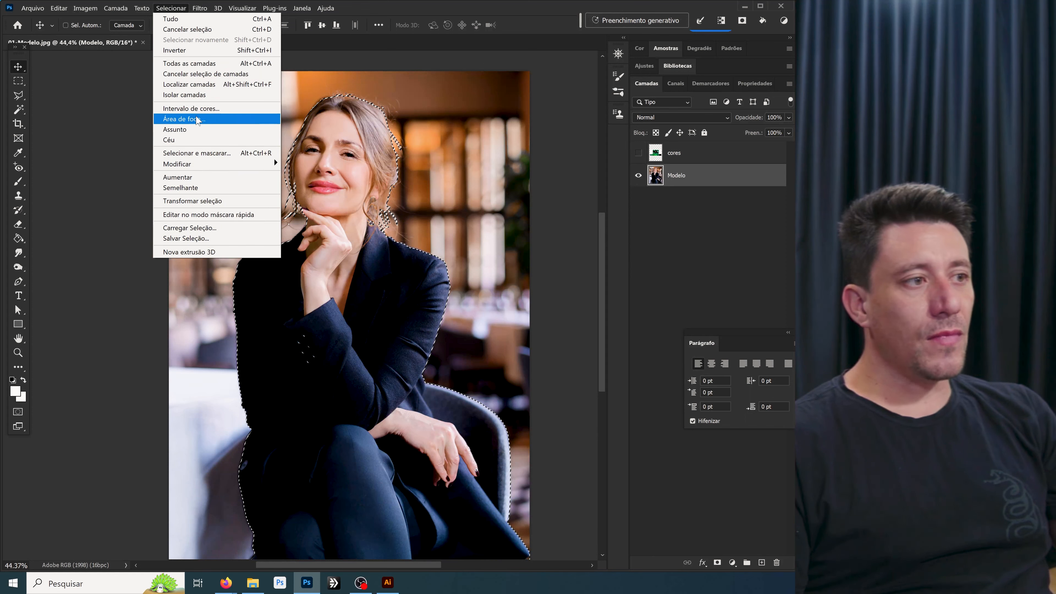
left_click(200, 108)
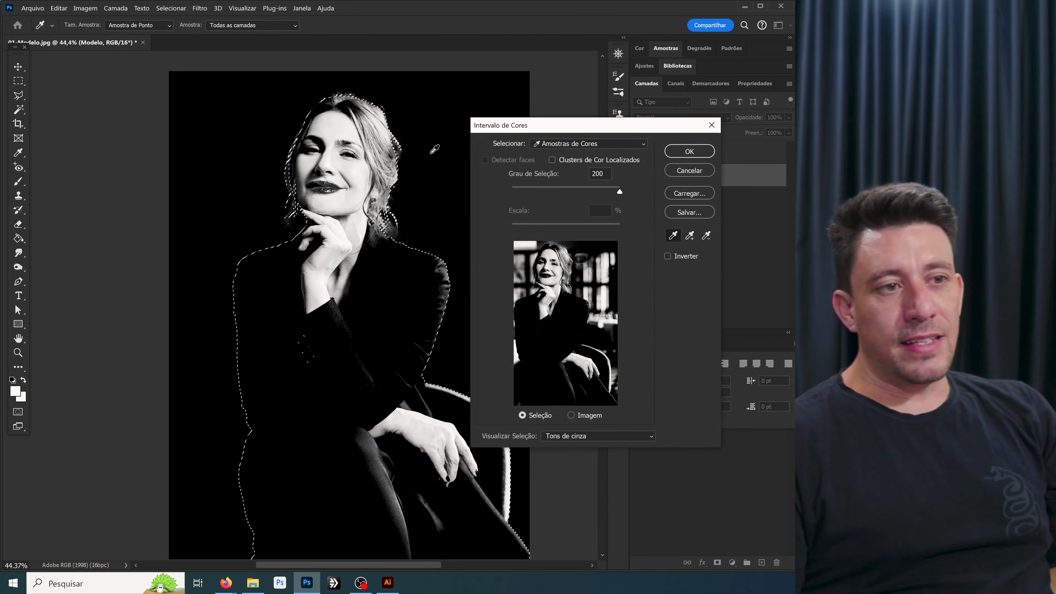
left_click(597, 142)
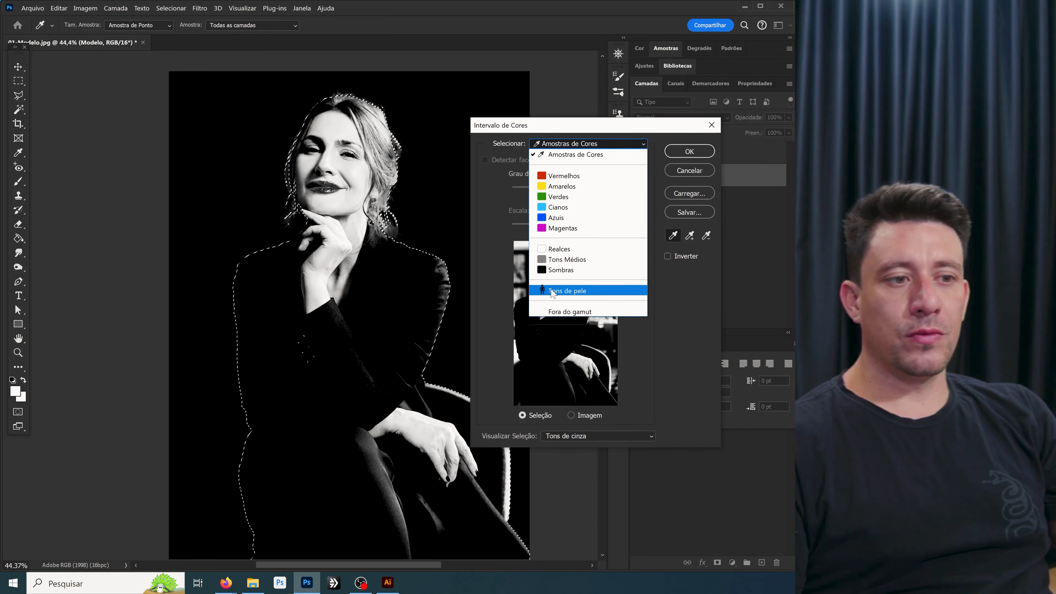
left_click(580, 291)
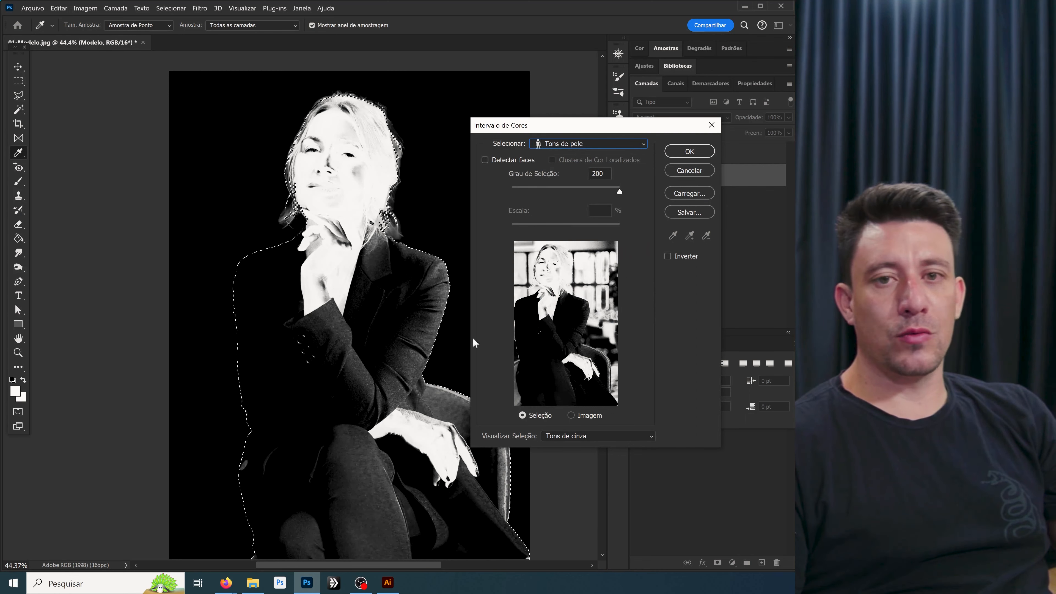
left_click_drag(619, 191, 582, 190)
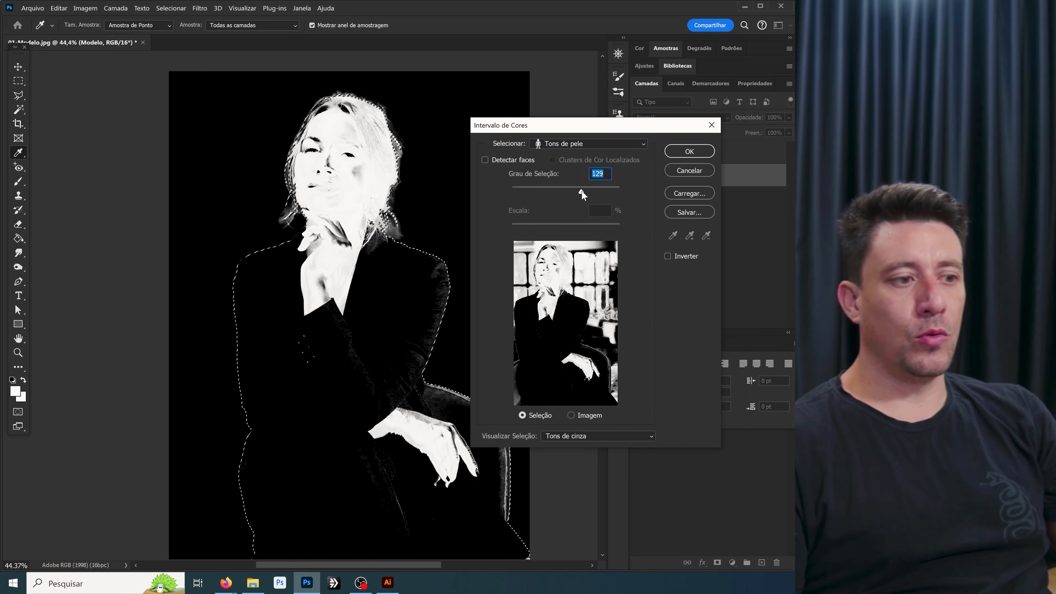
left_click(690, 151)
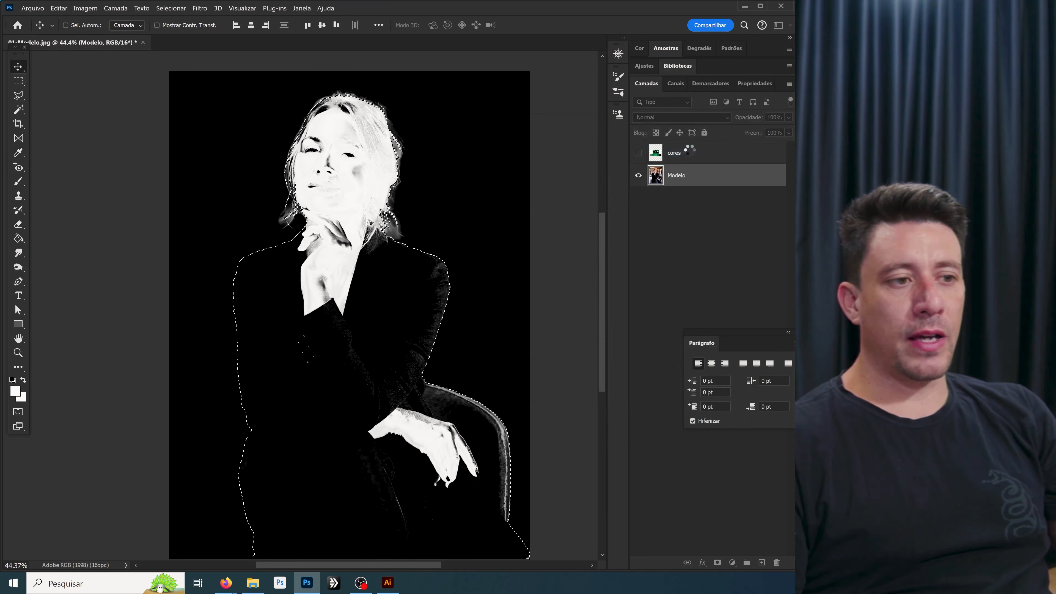
key("v")
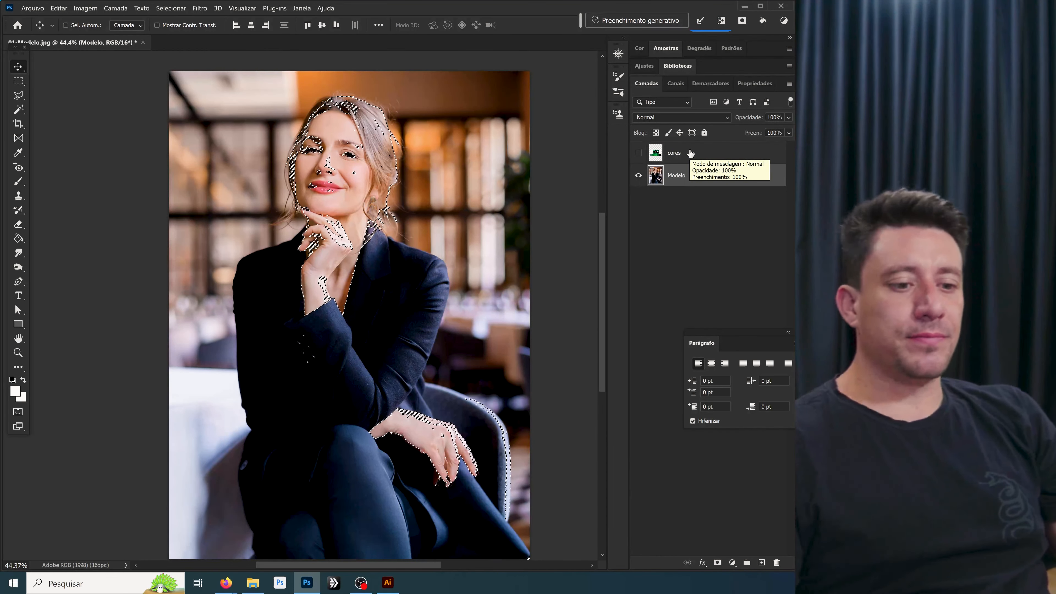
Step: Add a Curves (Curvas) adjustment layer masked by the skin selection and close the floating Parágrafo panel
left_click(728, 563)
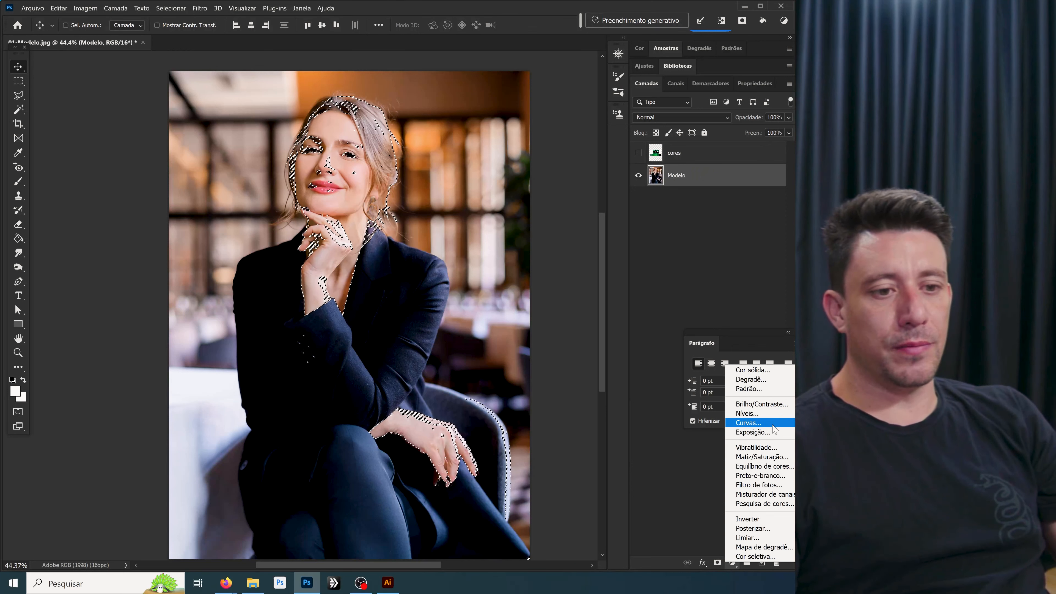
left_click(748, 422)
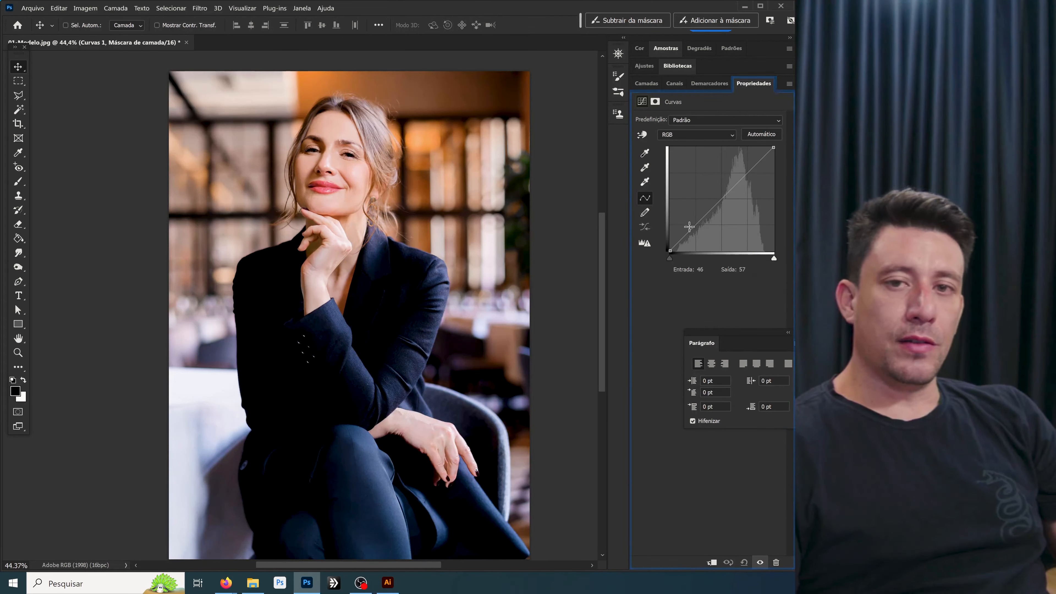
double_click(756, 89)
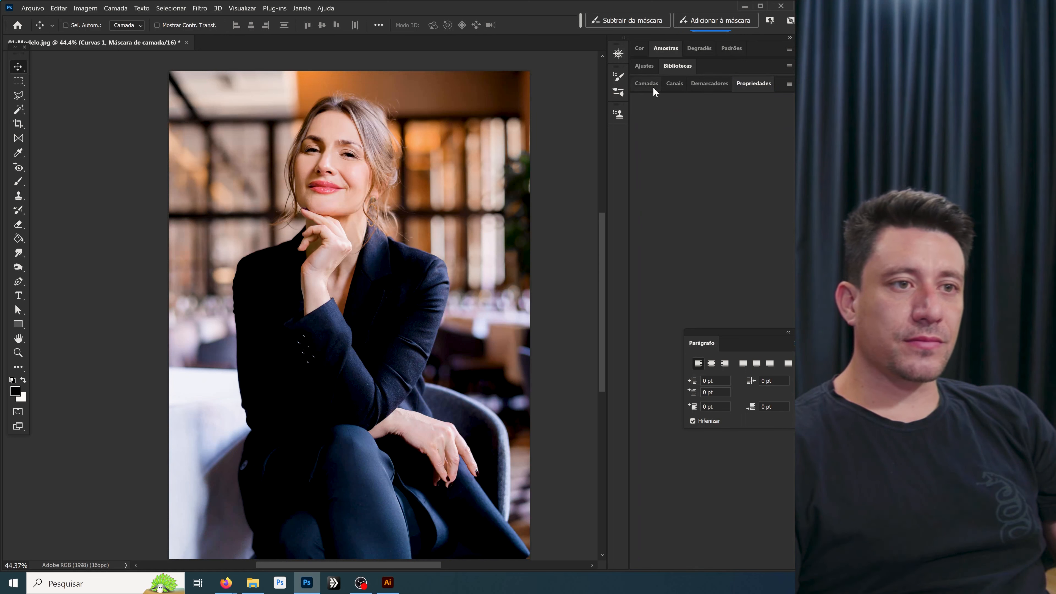
left_click(646, 85)
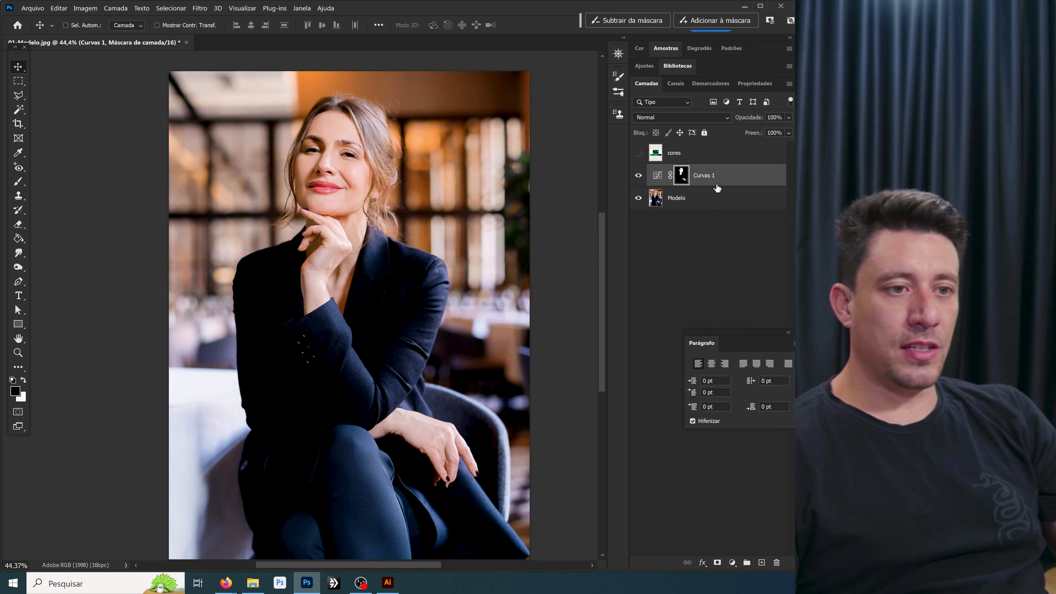
left_click(798, 333)
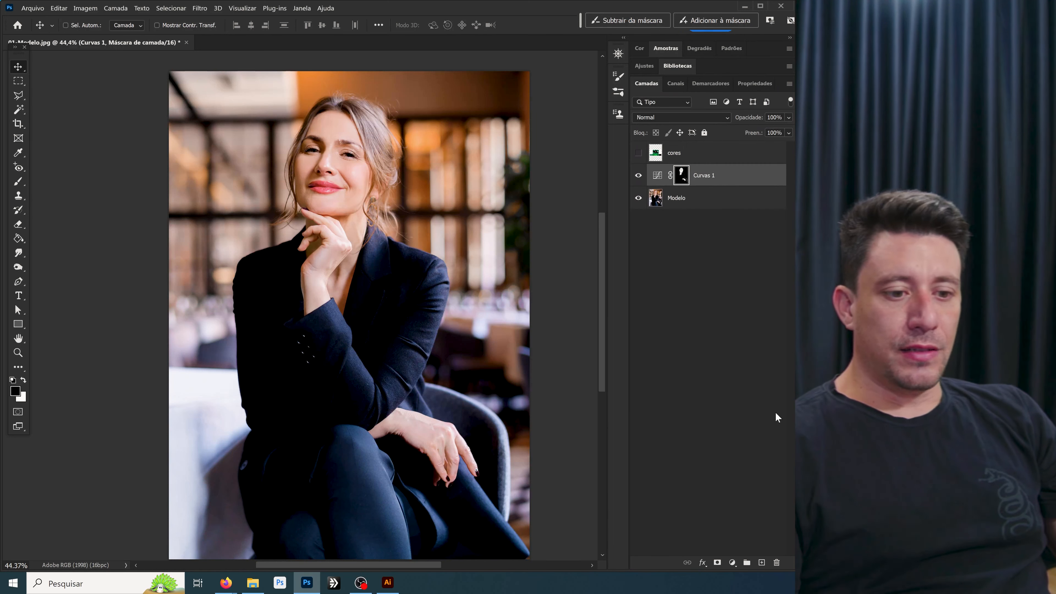
Step: Add a black-to-white gradient map (Mapa de degradê) adjustment layer above the Curves layer and return to the layer list
left_click(731, 565)
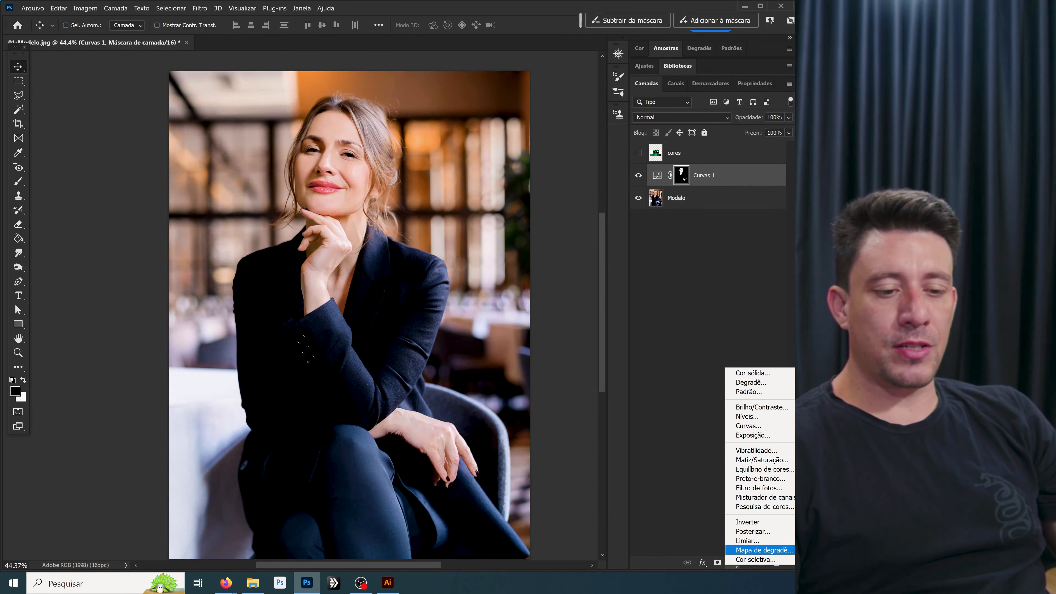
left_click(778, 550)
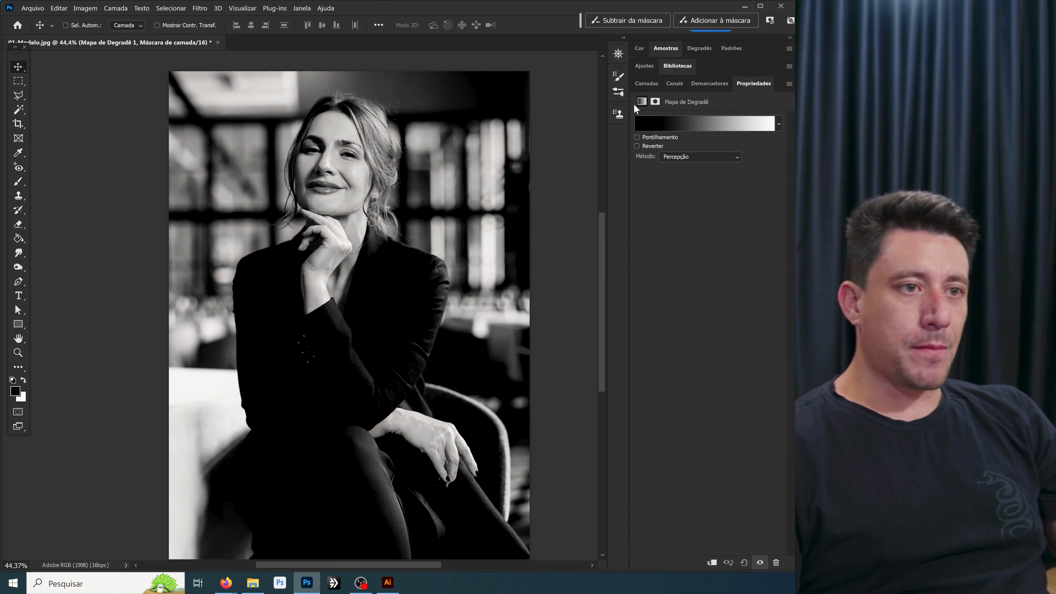
left_click(648, 85)
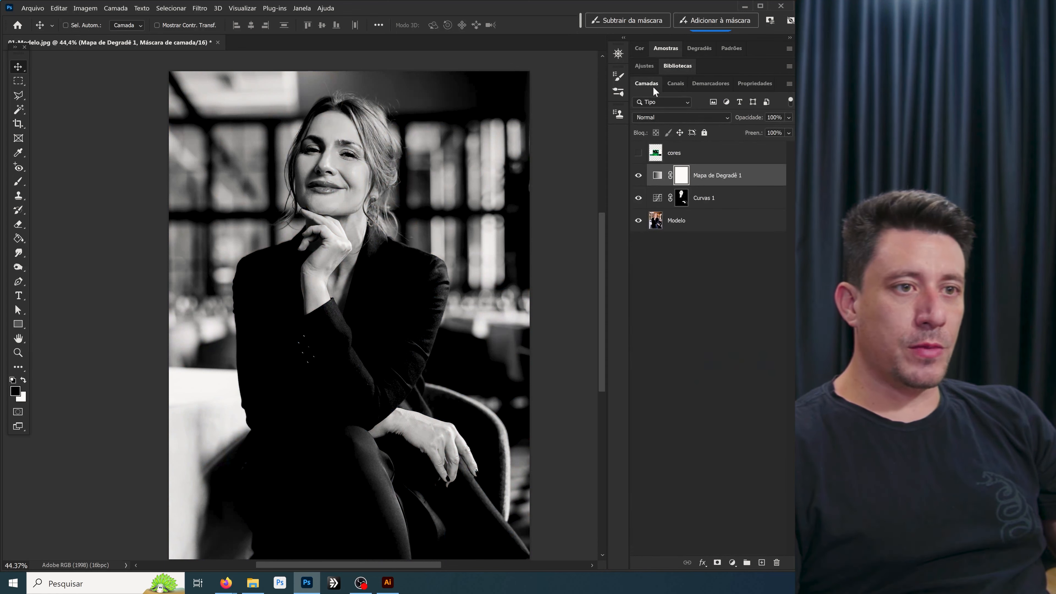
Step: Show and select the cores layer, docking the Propriedades panel in the Bibliotecas group so it stays open above the layer list
left_click(636, 154)
left_click_drag(739, 84, 683, 60)
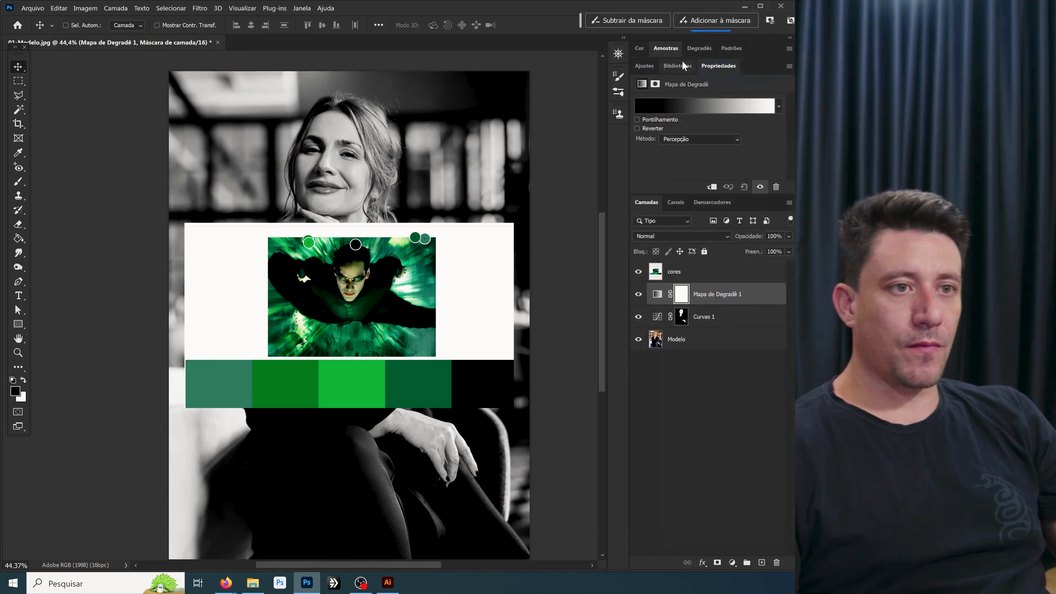
left_click(676, 273)
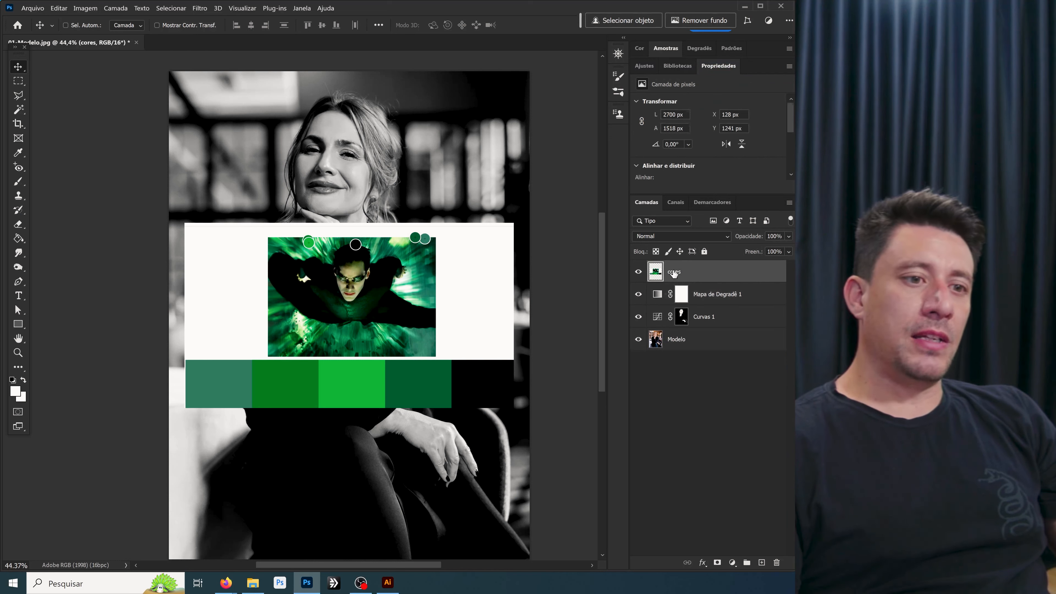
left_click(638, 294)
left_click(639, 294)
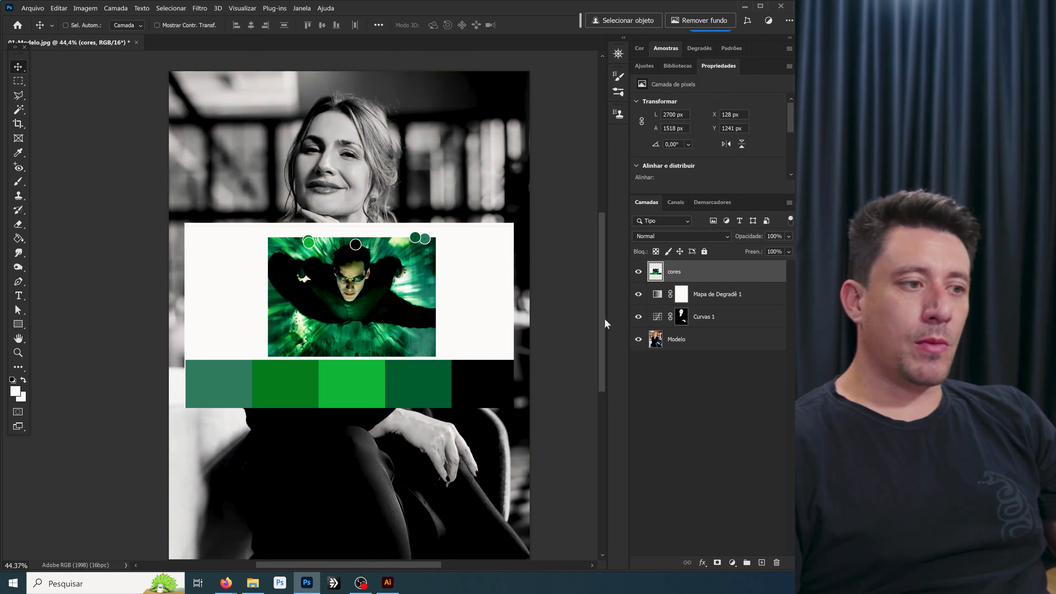
Step: In the gradient map's editor, recolour the white end stop with the palette's bright green (#1ca63f) and move it to location 65
left_click(656, 294)
left_click(685, 109)
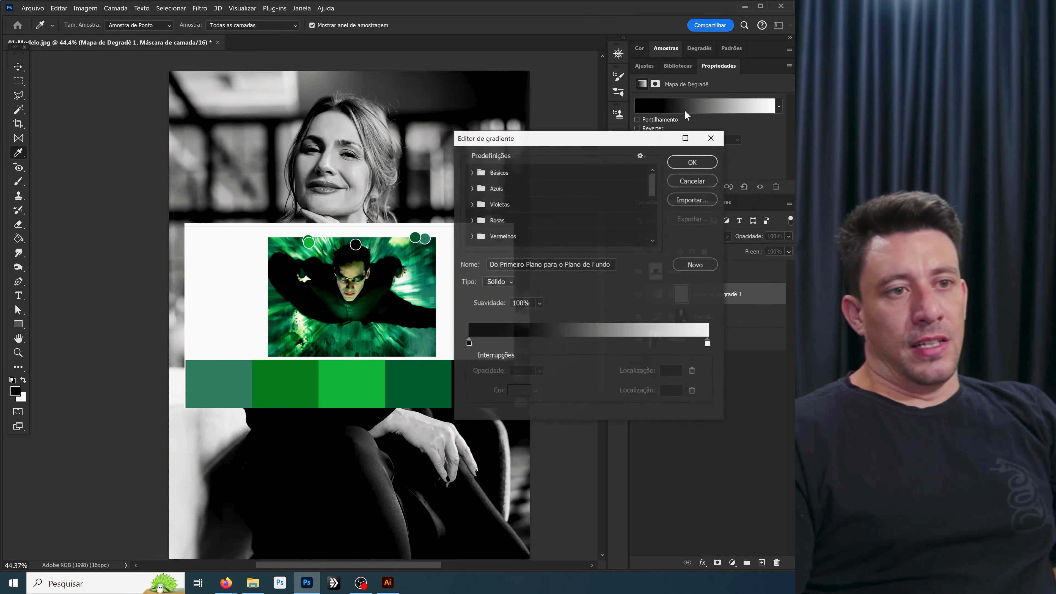
left_click(693, 179)
left_click(703, 108)
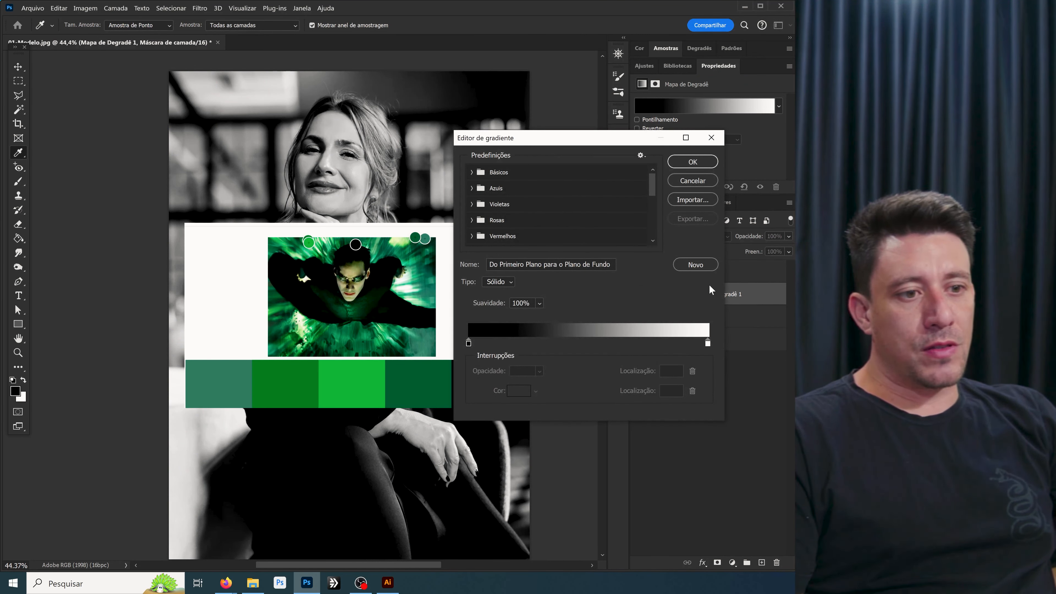
left_click(708, 344)
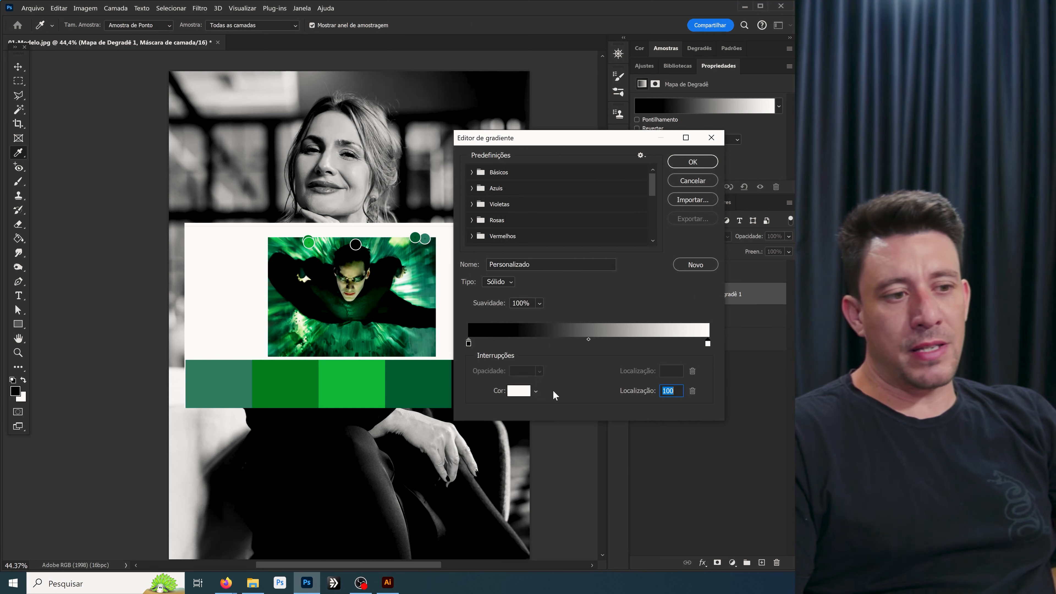
left_click(515, 398)
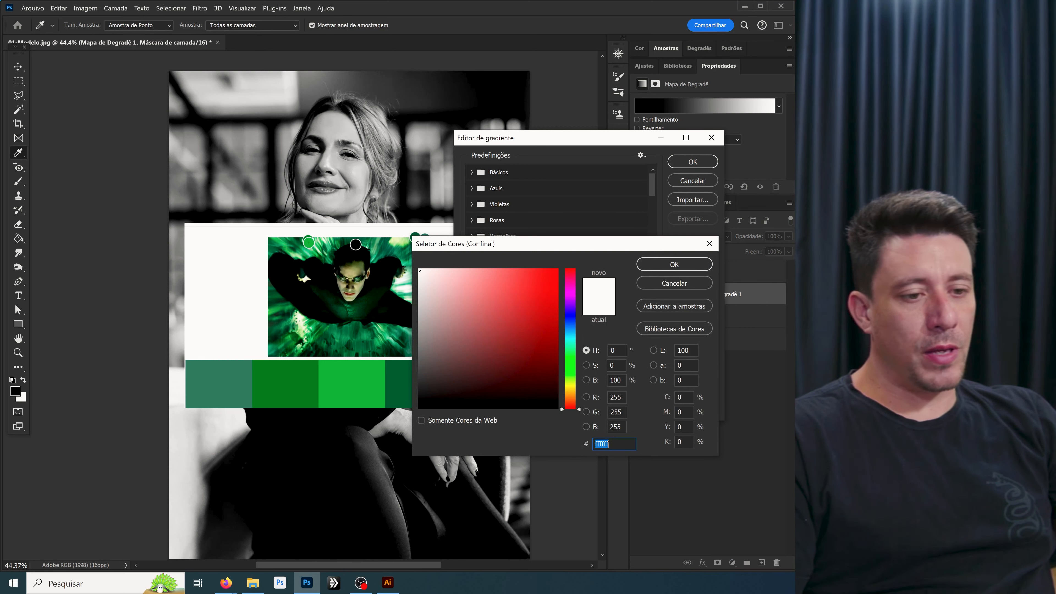
left_click(370, 381)
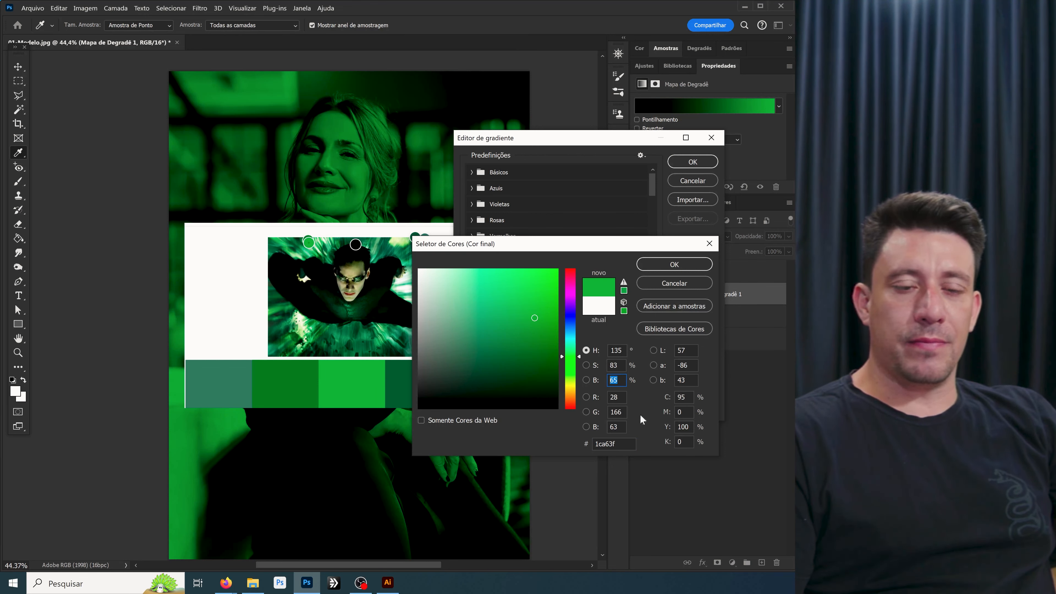
double_click(617, 380)
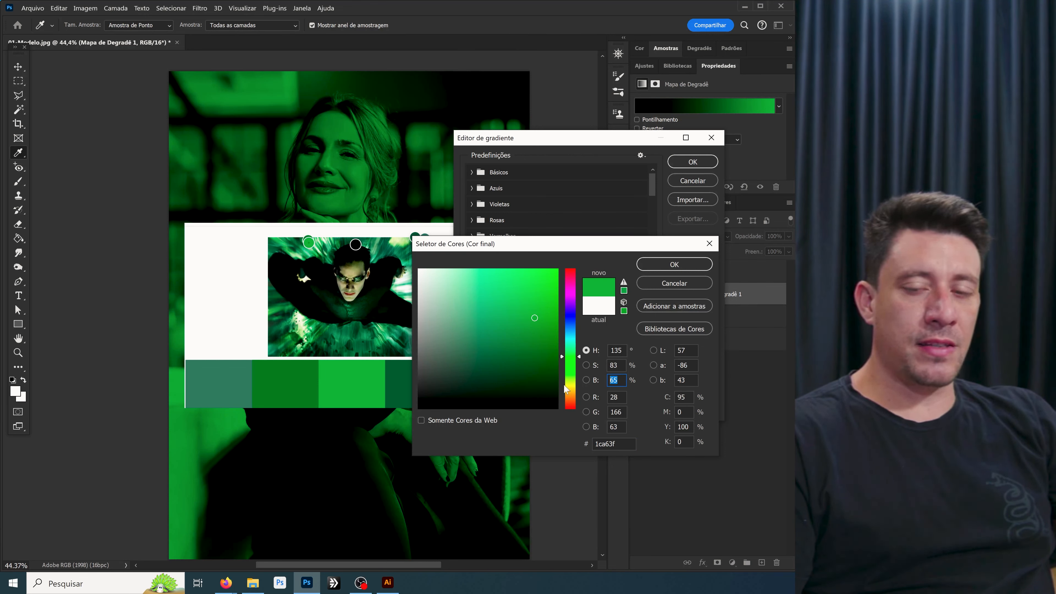
left_click(677, 270)
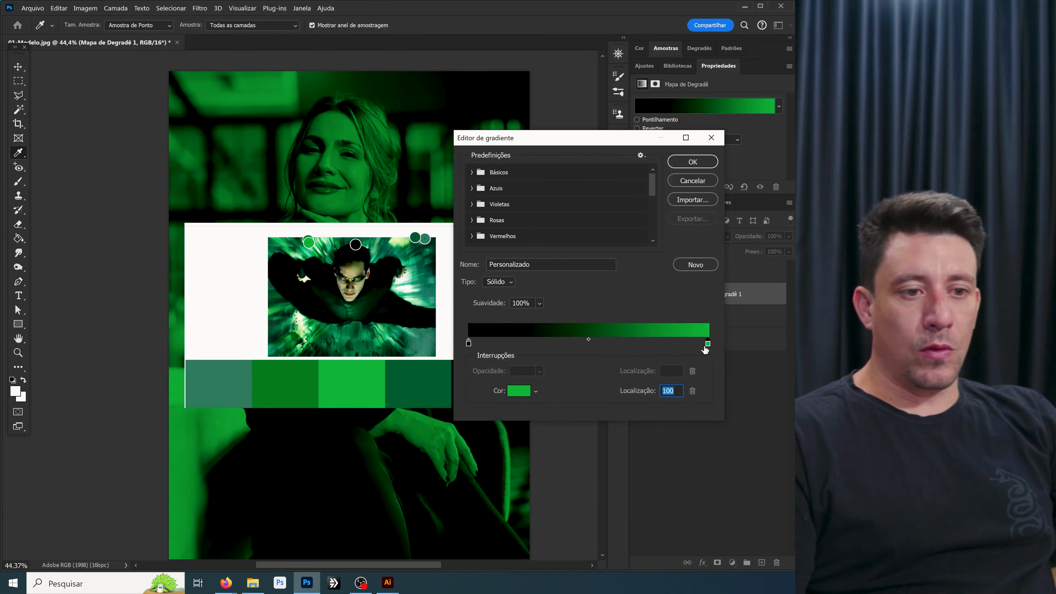
left_click_drag(704, 348, 624, 347)
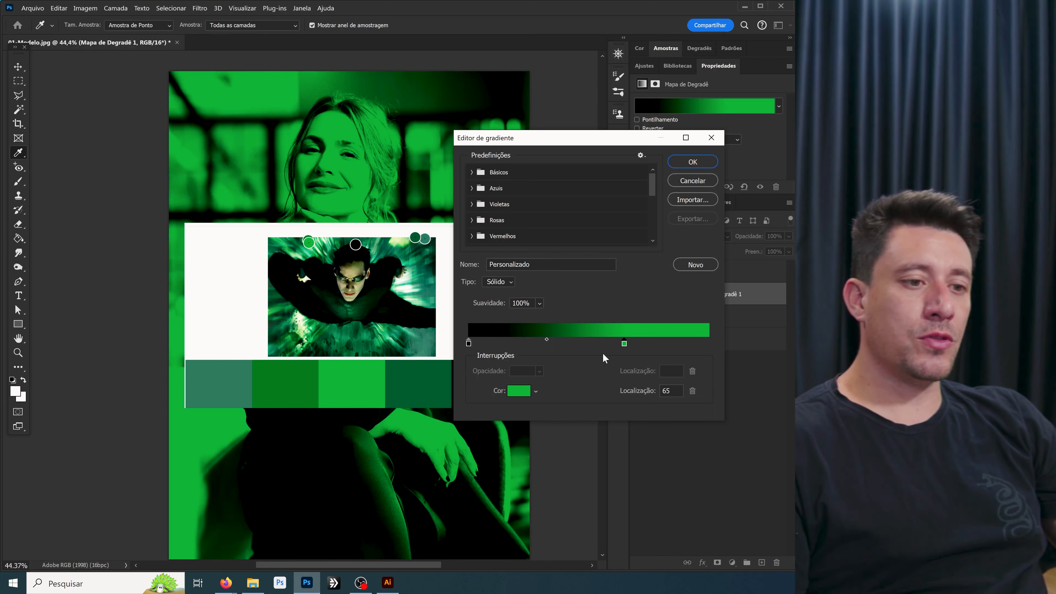
Step: Add a gradient stop coloured with the palette's second green swatch (#02732a) and set its location to 45
left_click(592, 345)
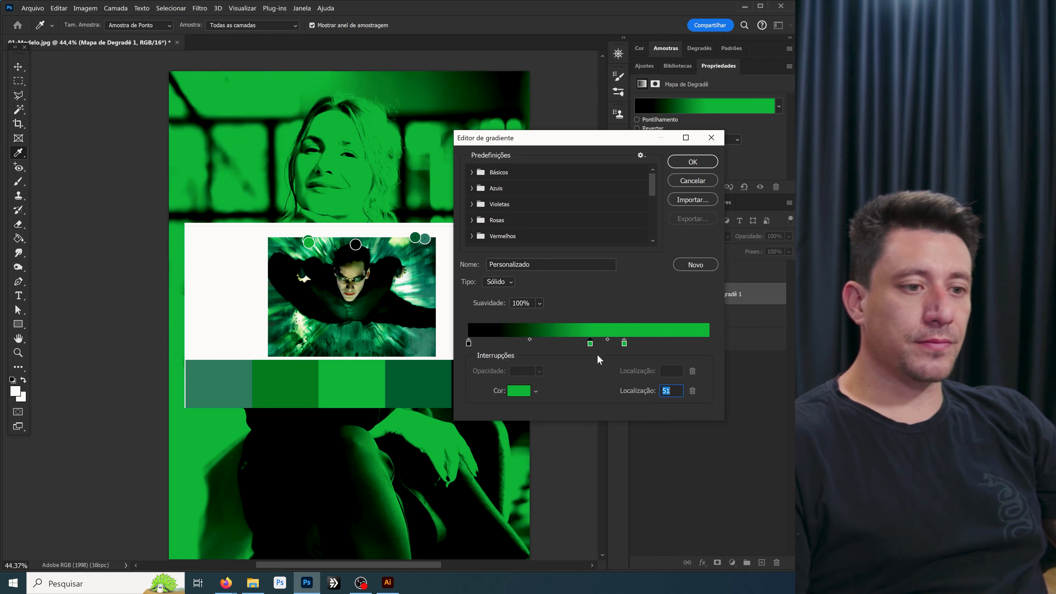
left_click(515, 388)
left_click(290, 377)
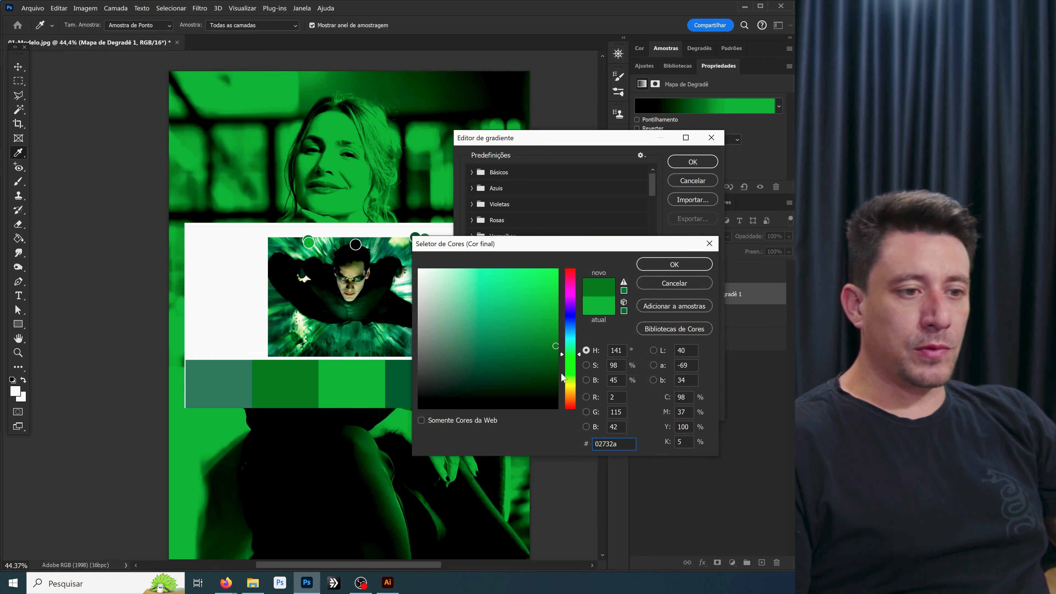
left_click(674, 265)
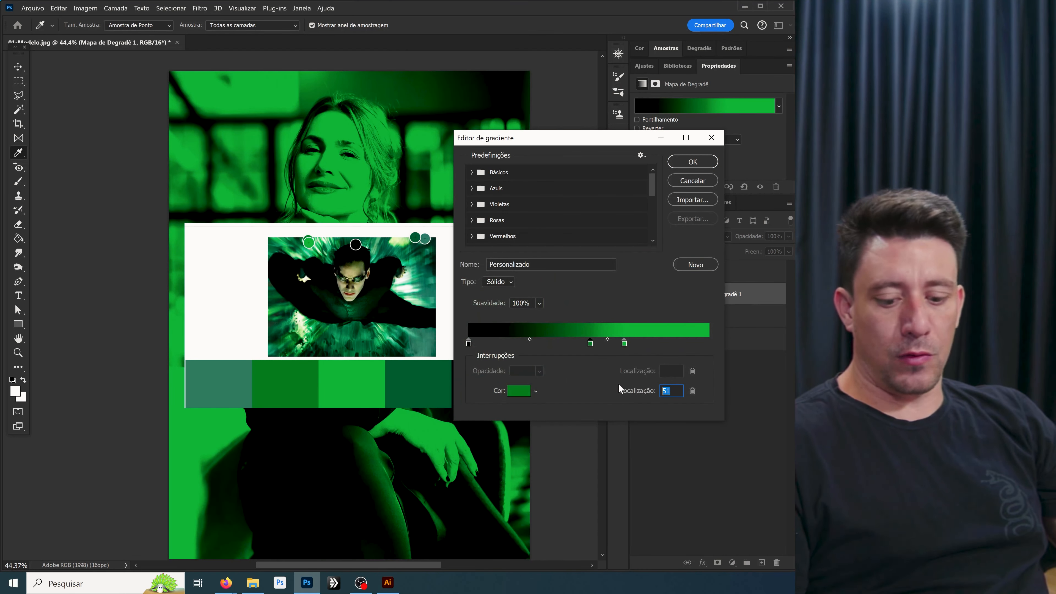
type("45")
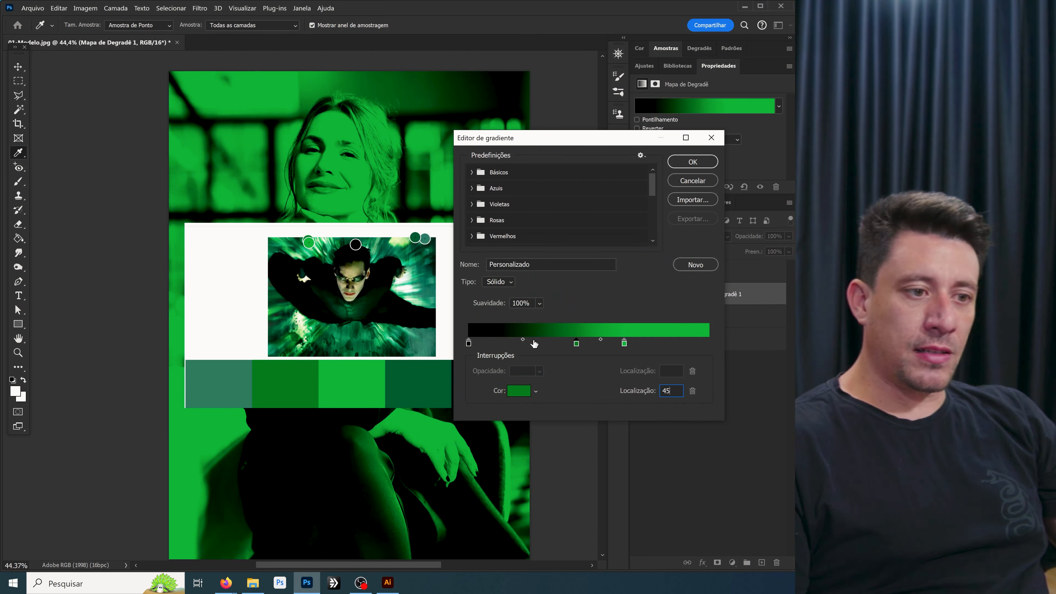
Step: Add another gradient stop coloured with the palette's muted teal green (#4c735d) and set its location to 45
left_click(533, 343)
double_click(533, 343)
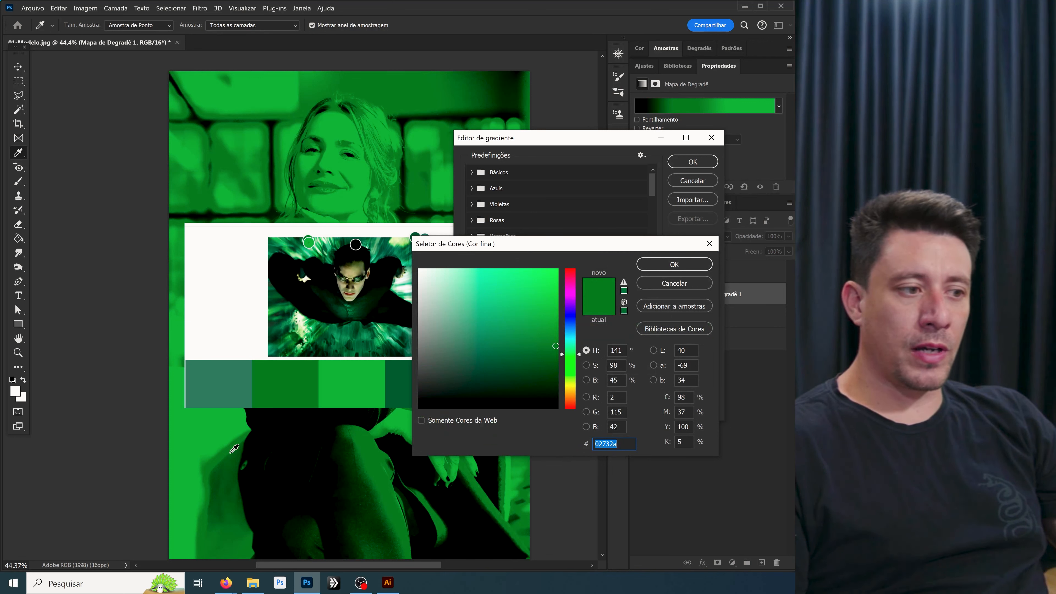
left_click(234, 380)
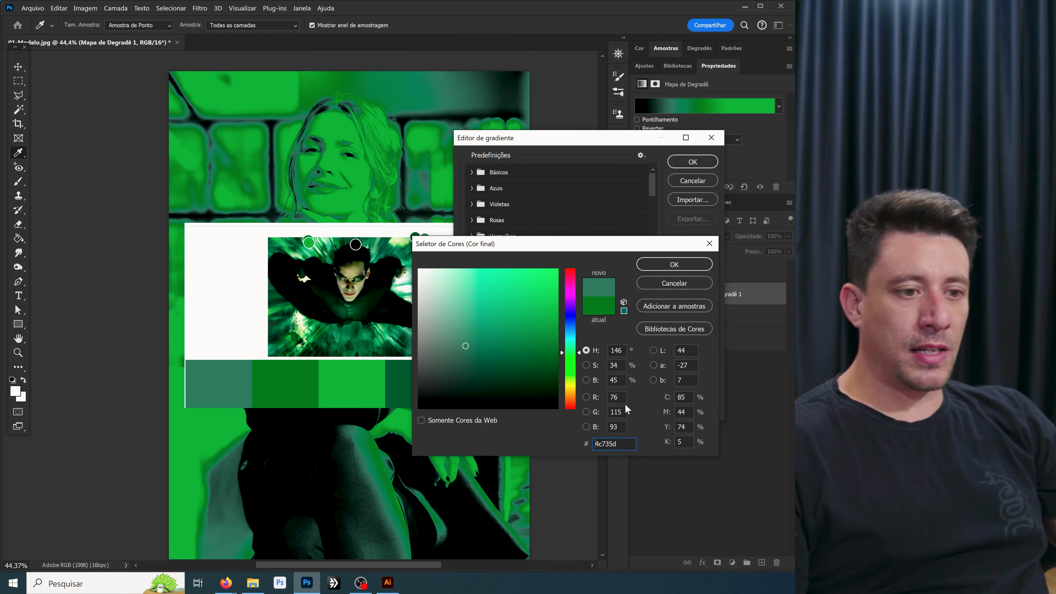
left_click(666, 266)
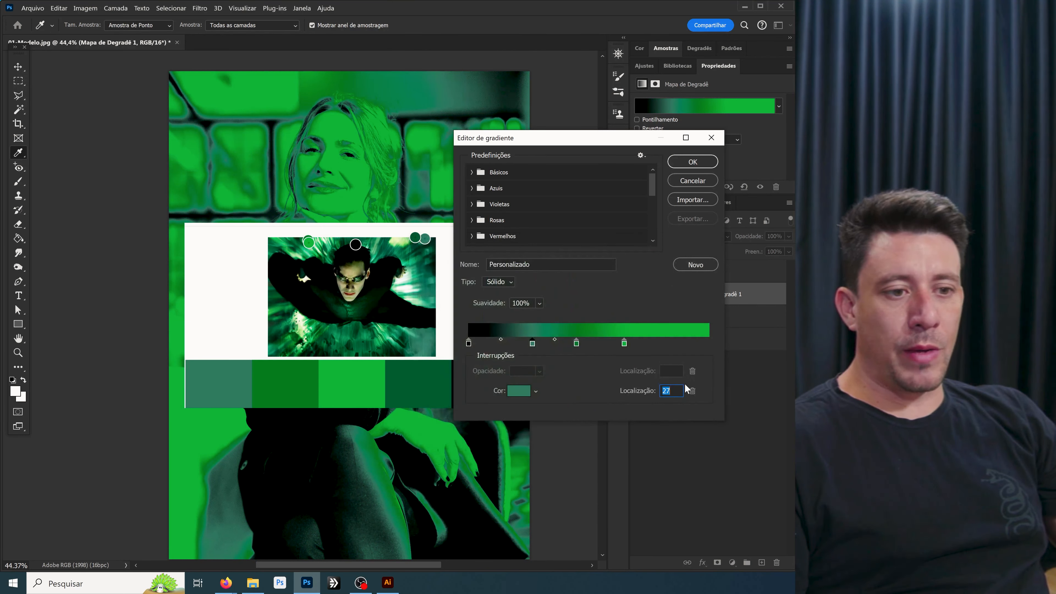
type("45")
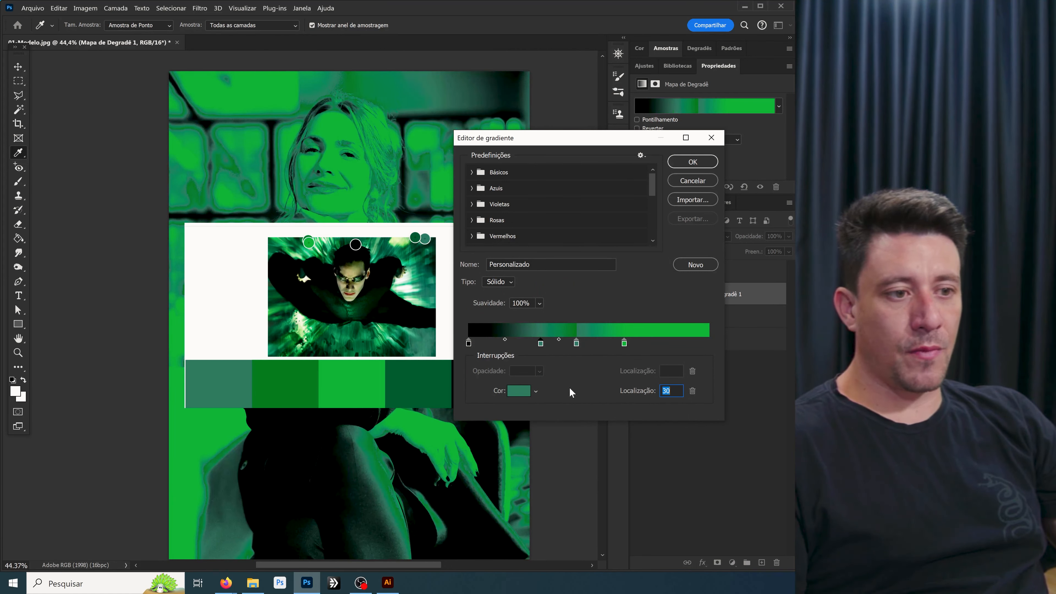
Step: Recolour the stop next to the black one with the palette's dark green (#285934) and set its location to 35
left_click(519, 390)
left_click_drag(454, 250, 600, 357)
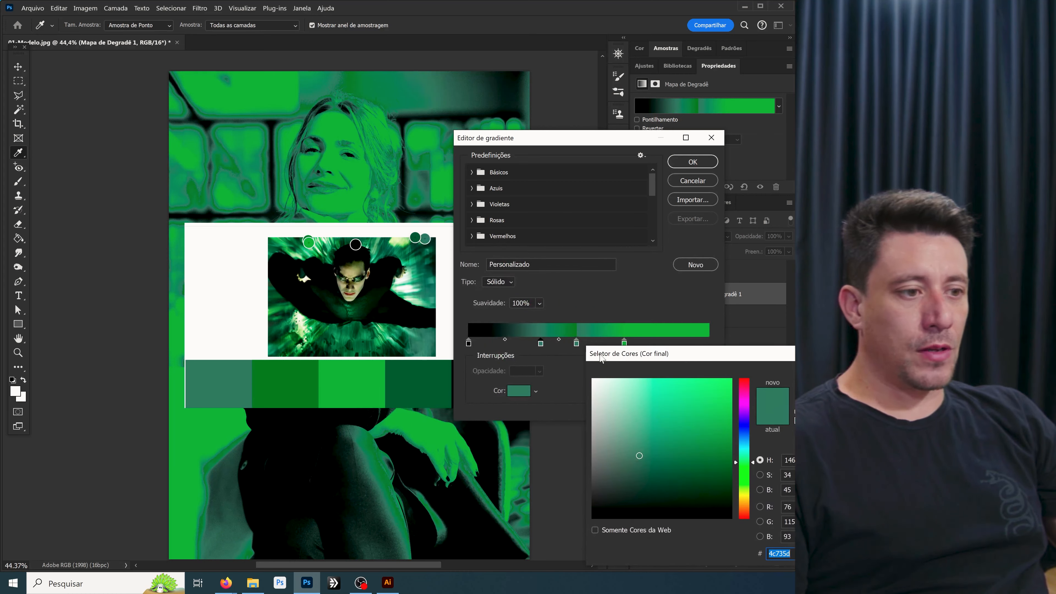
left_click(422, 370)
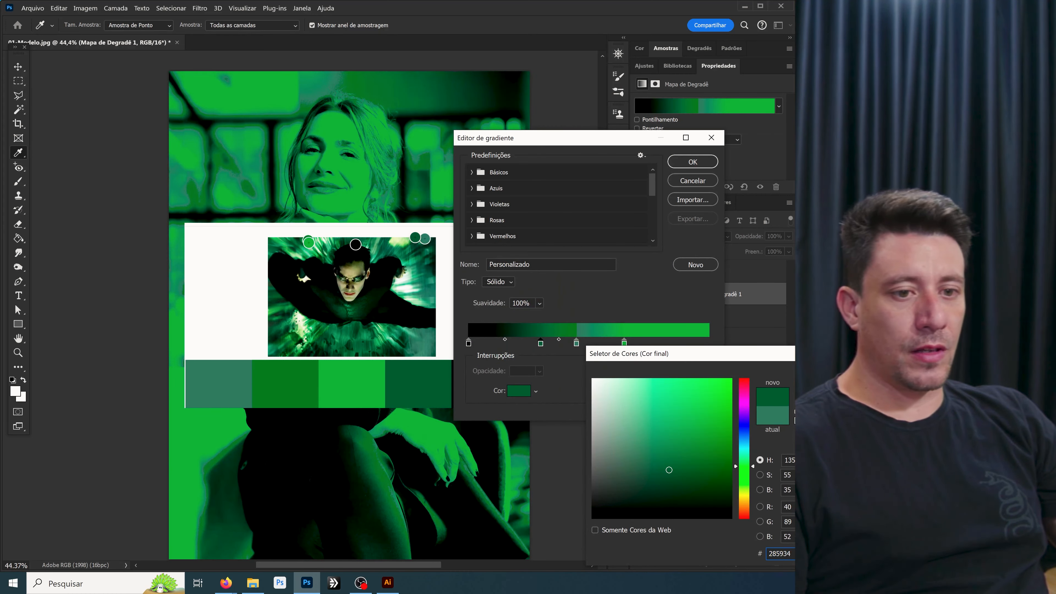
key("Return")
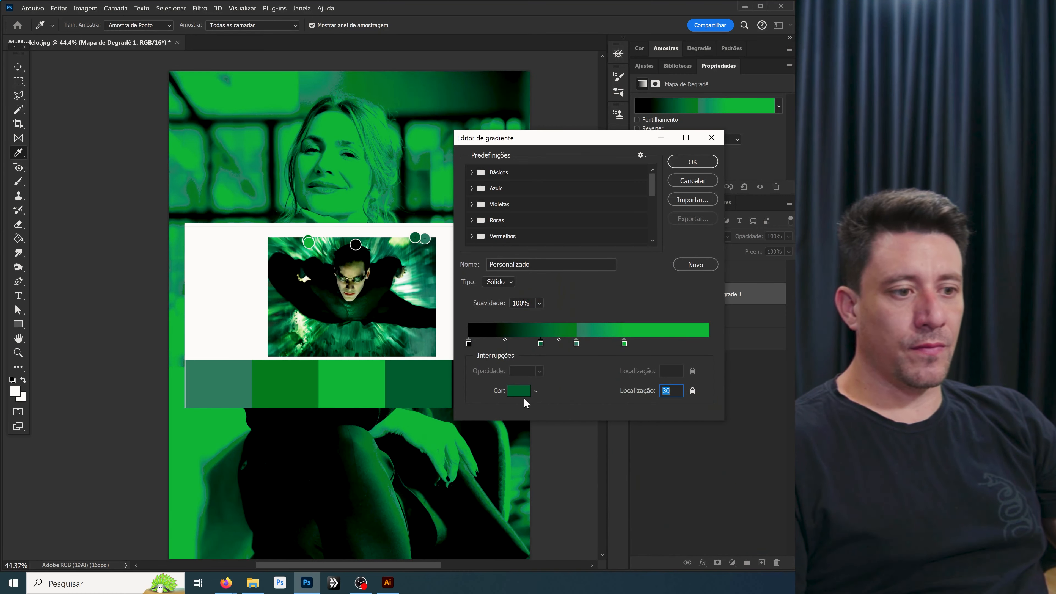
left_click(520, 391)
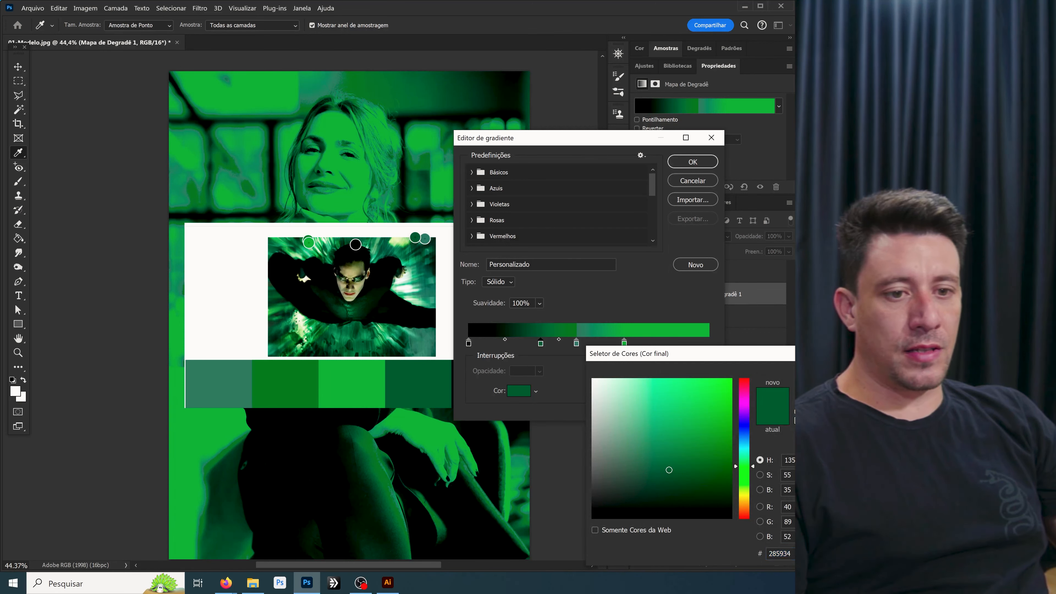
key("Return")
type("35")
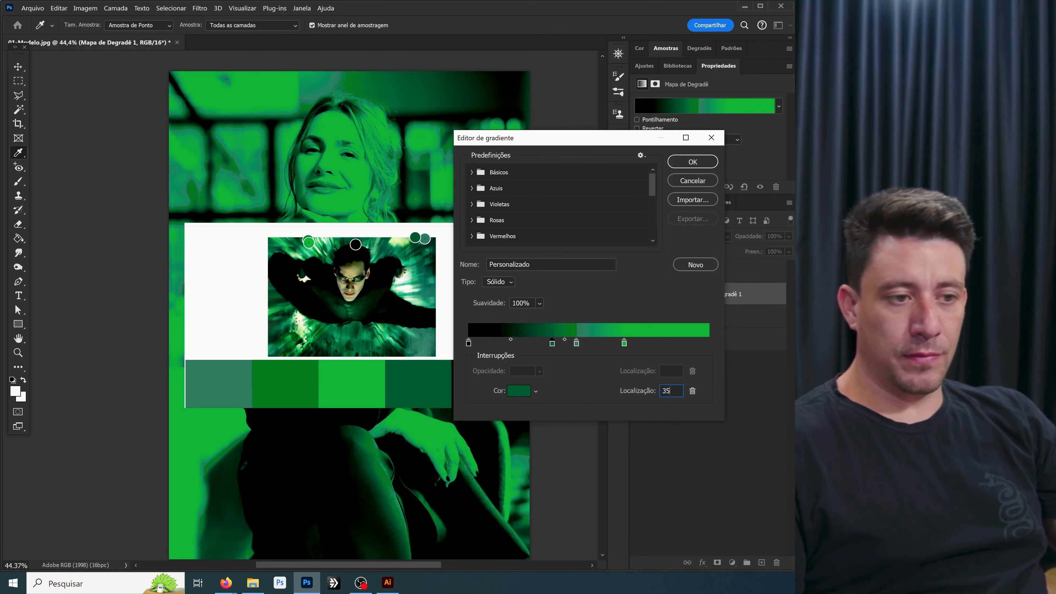
Step: Set the darkest stop to the palette's near-black (#0d0d0d) at location 5, and apply the edited gradient
left_click(469, 344)
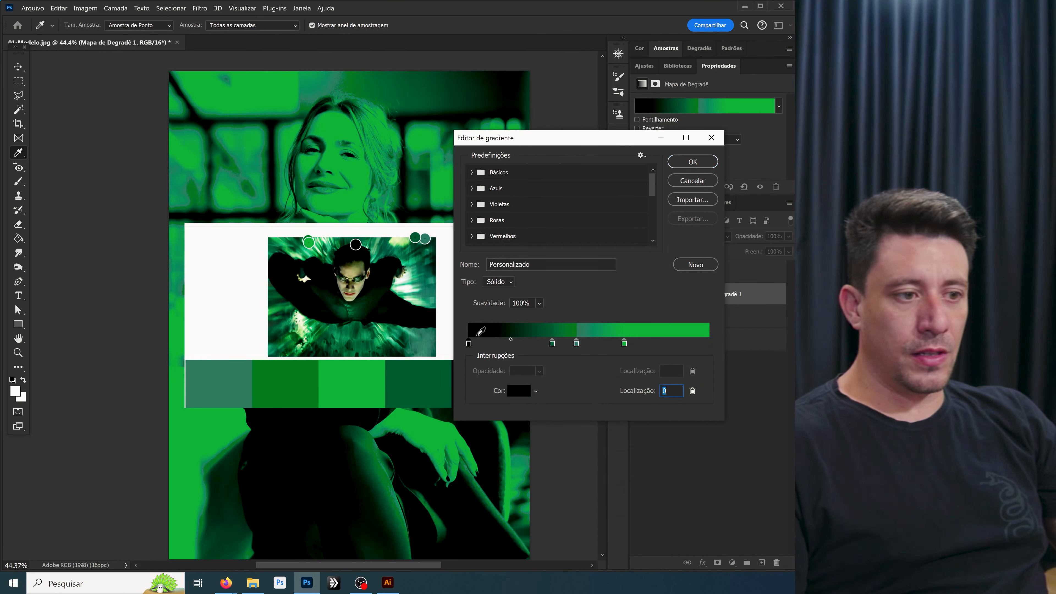
left_click_drag(601, 138, 717, 118)
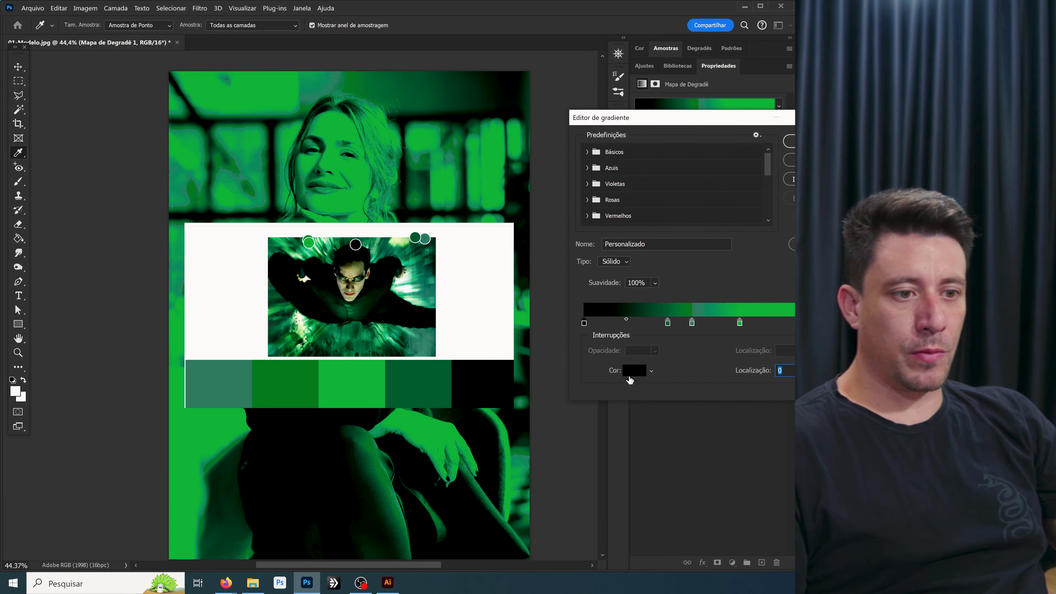
left_click(634, 370)
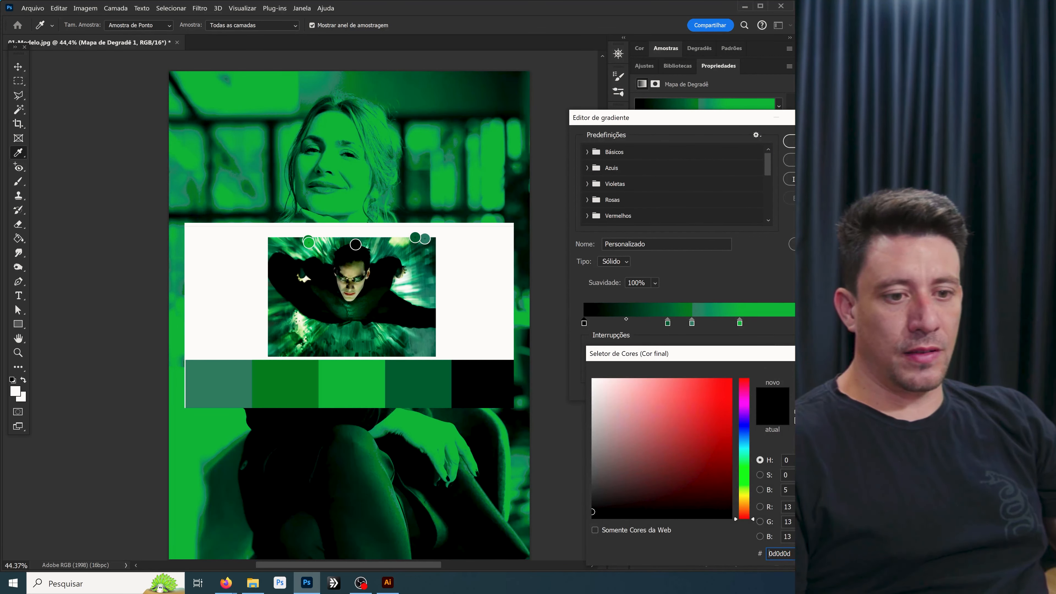
key("Return")
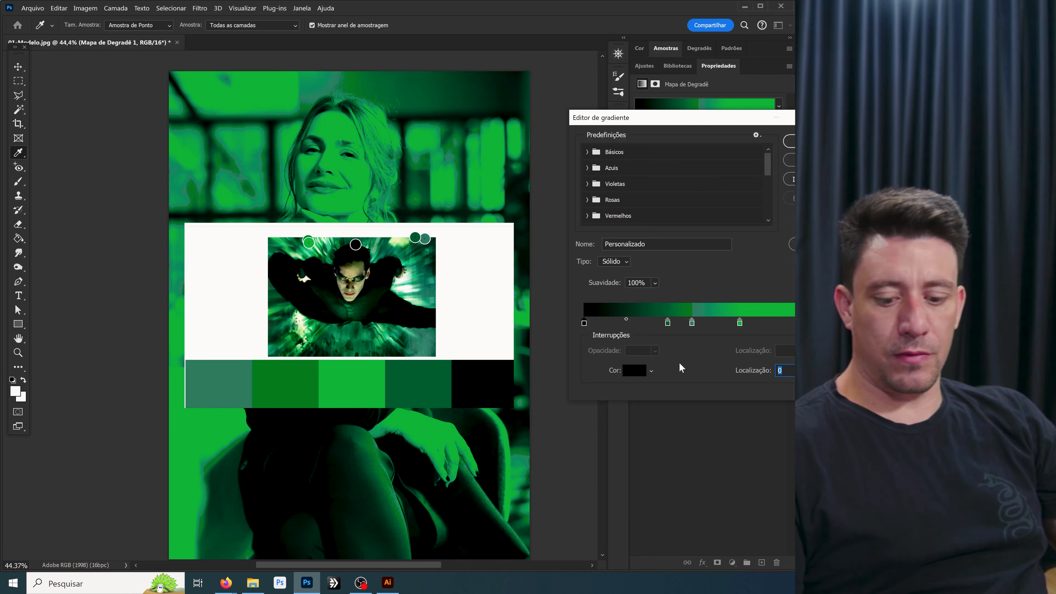
type("5")
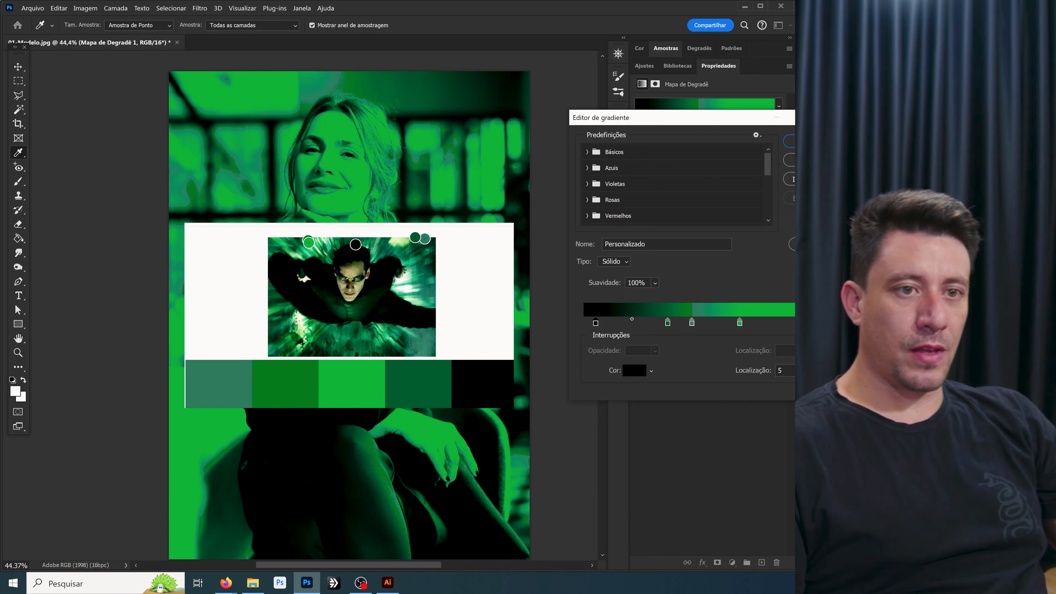
left_click(789, 142)
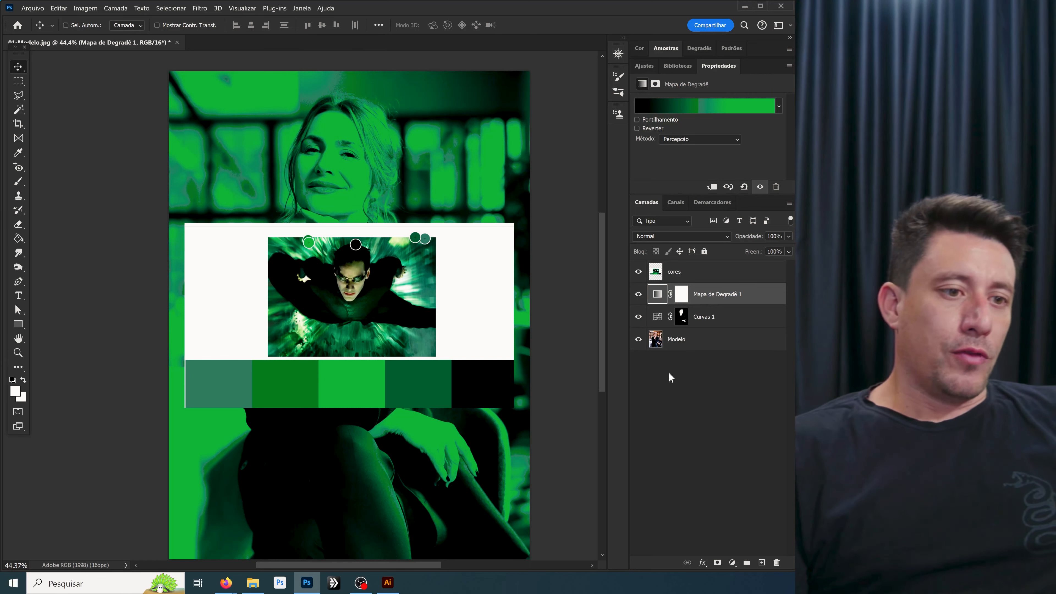
Step: Hide the cores layer and view the Curvas 1 mask on its own, returning to the gradient map layer
left_click(638, 271)
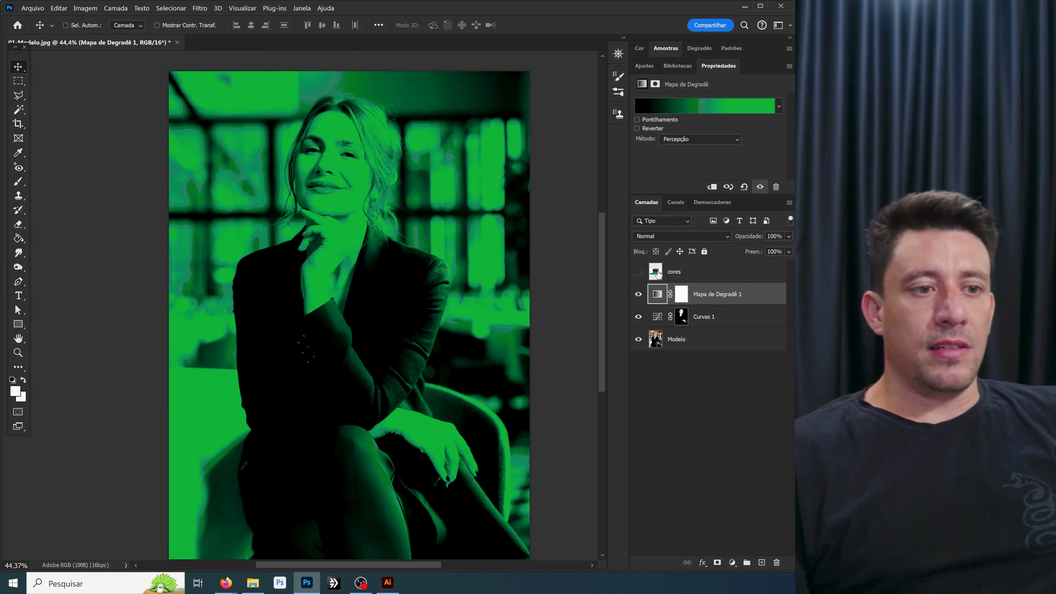
left_click(682, 317)
left_click(682, 318, "alt")
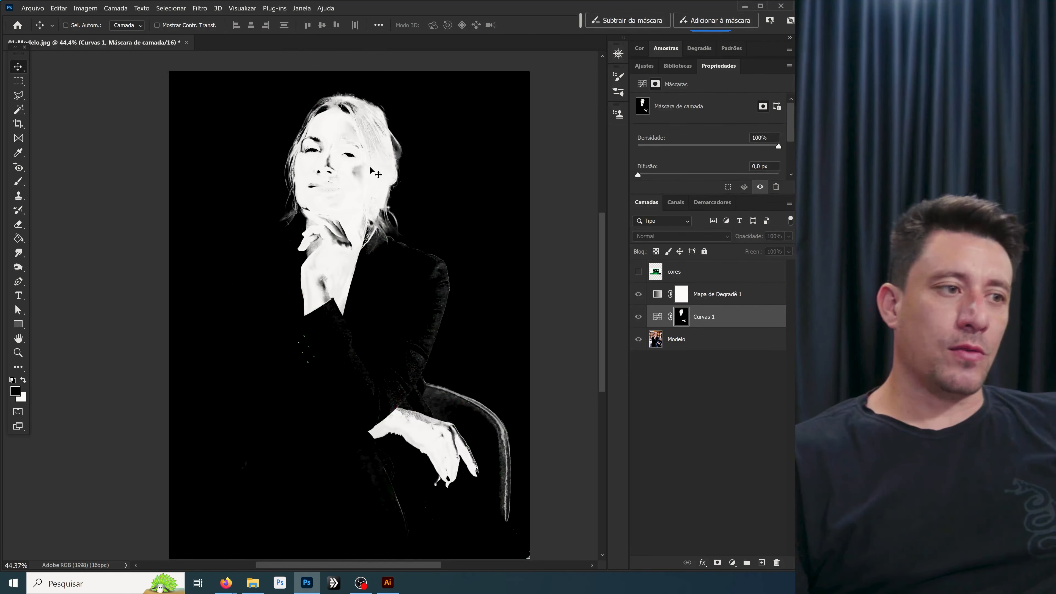
left_click(760, 301)
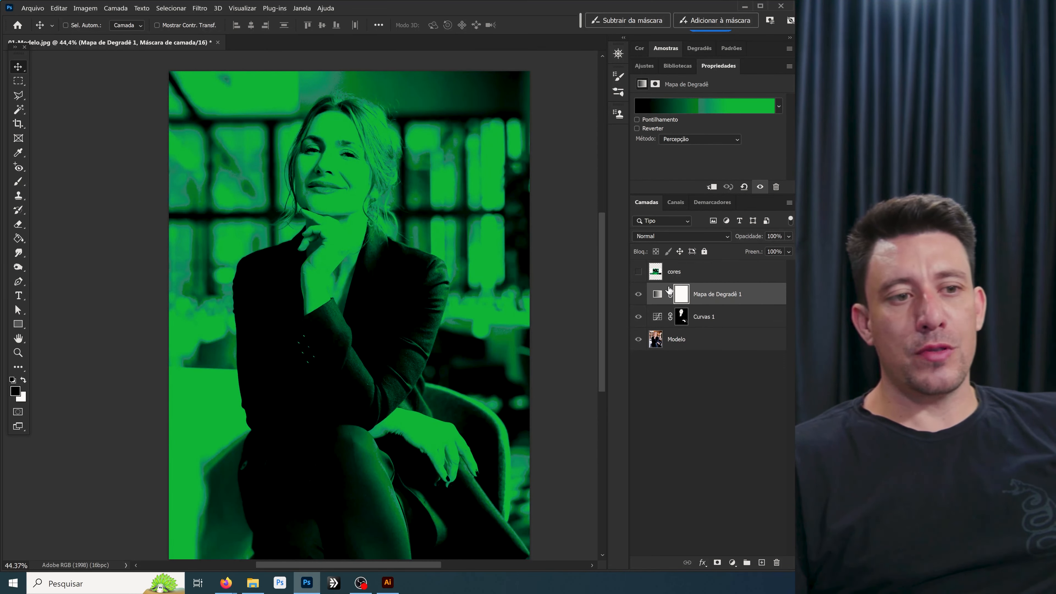
Step: Copy the Curvas 1 skin mask onto the Mapa de Degradê 1 layer, replacing its white mask
left_click_drag(685, 320, 684, 296)
left_click(673, 275)
left_click(663, 294)
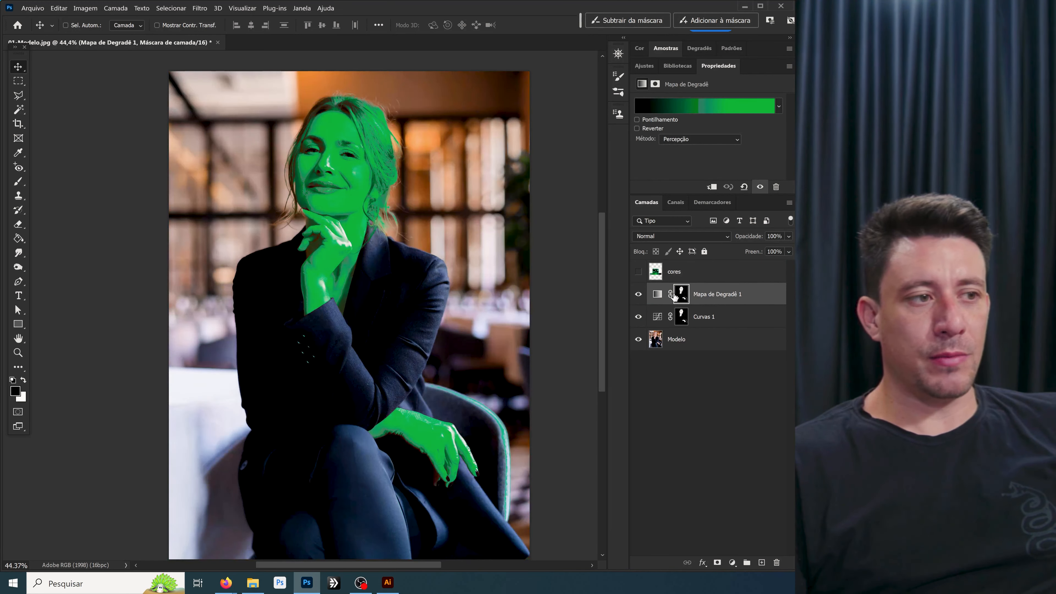
Step: Invert the Mapa de Degradê 1 mask so the skin is excluded from the effect, and return to the full image view
left_click(680, 295)
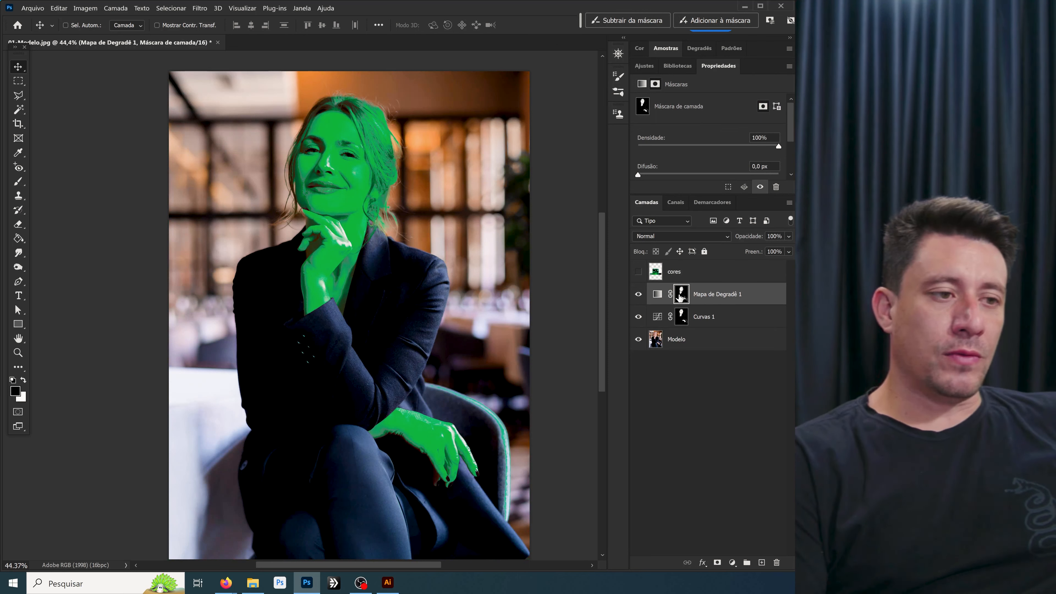
left_click(679, 295, "alt")
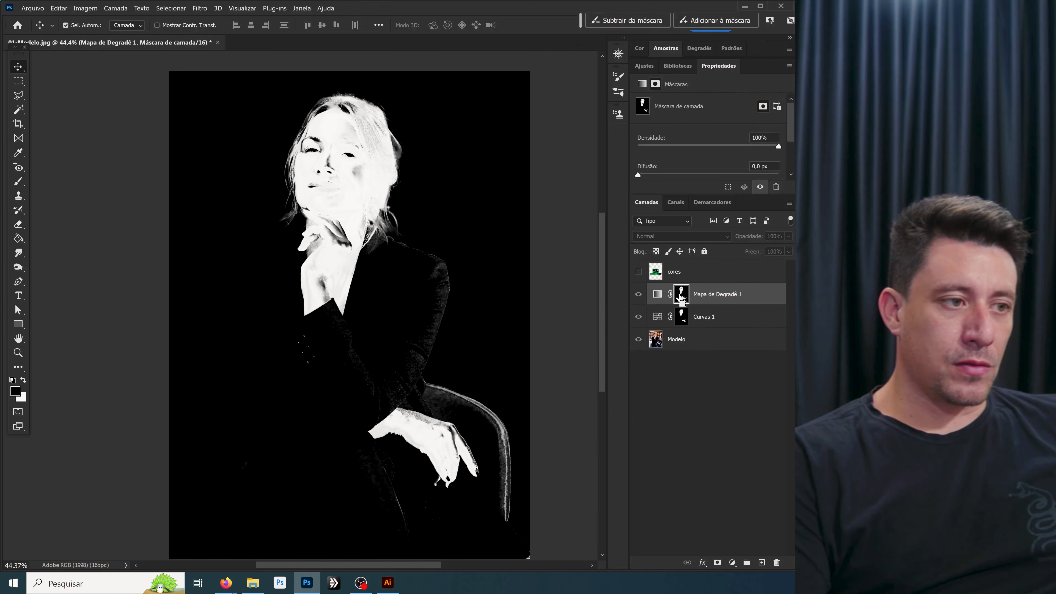
key("ctrl+i")
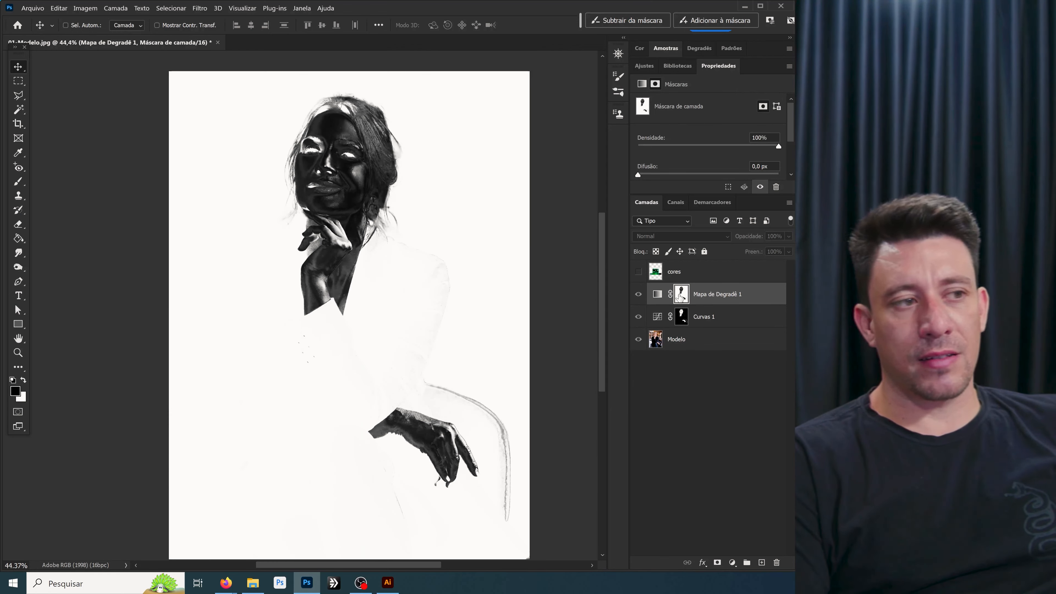
left_click(703, 275)
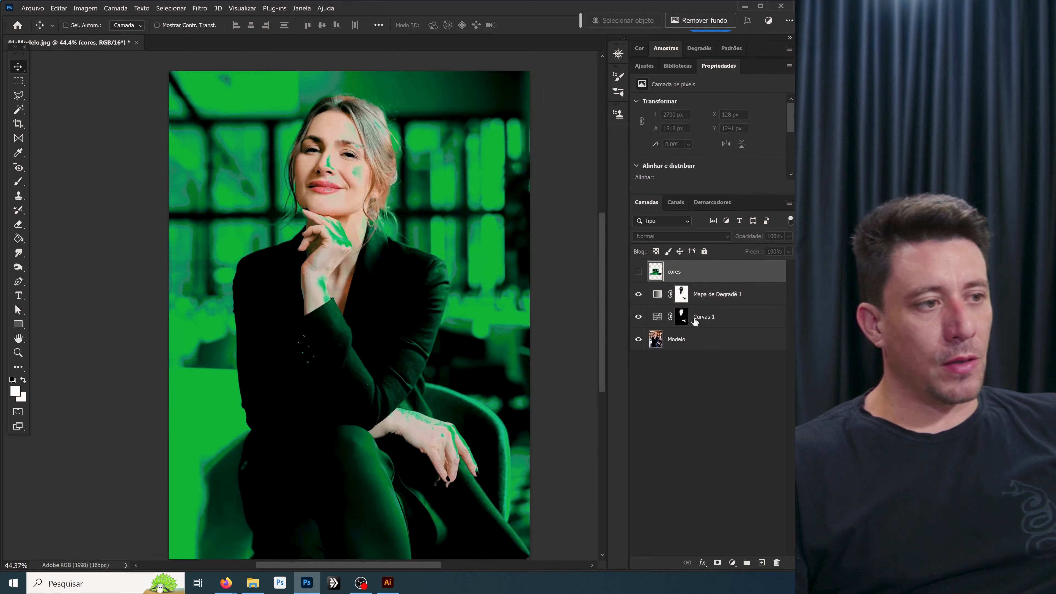
left_click(680, 294)
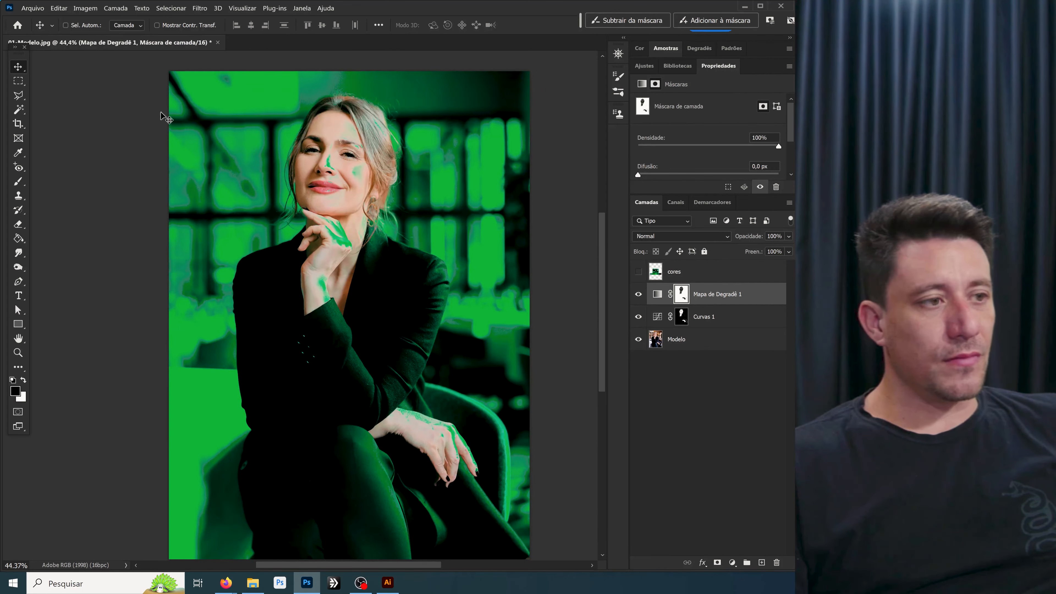
left_click(83, 8)
mouse_move(183, 32)
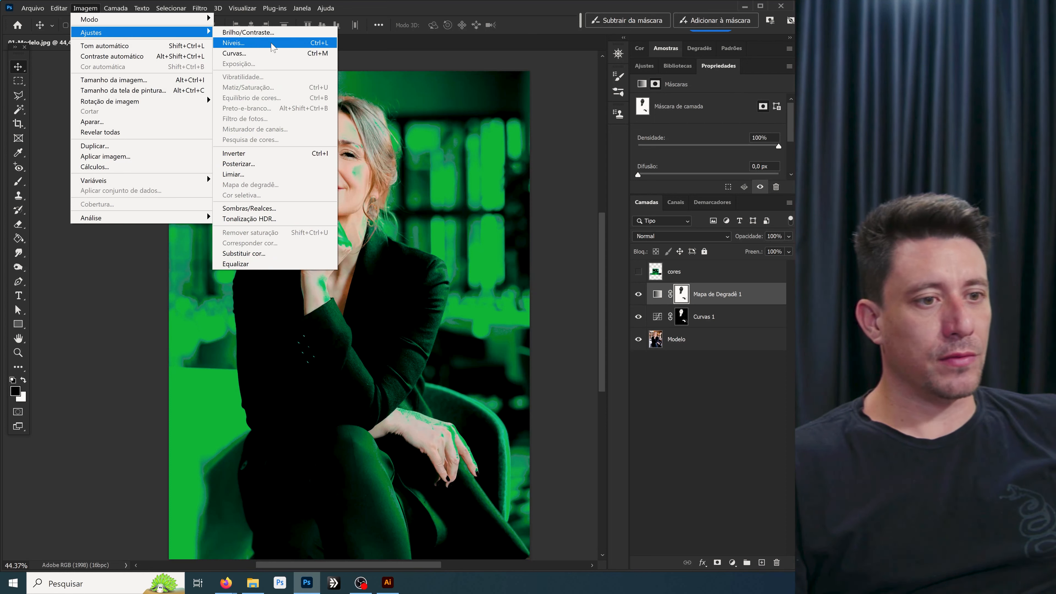
left_click(402, 167)
left_click(769, 345)
Step: Apply a Levels adjustment to the Mapa de Degradê 1 mask with the black input level set to 146
left_click(682, 293)
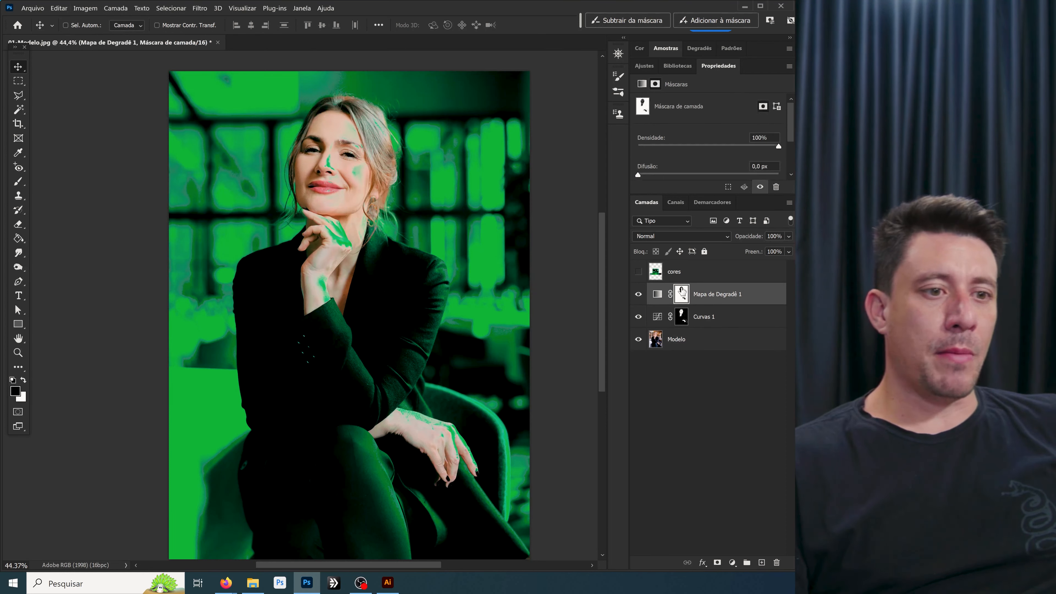
left_click(84, 8)
mouse_move(175, 32)
left_click(233, 42)
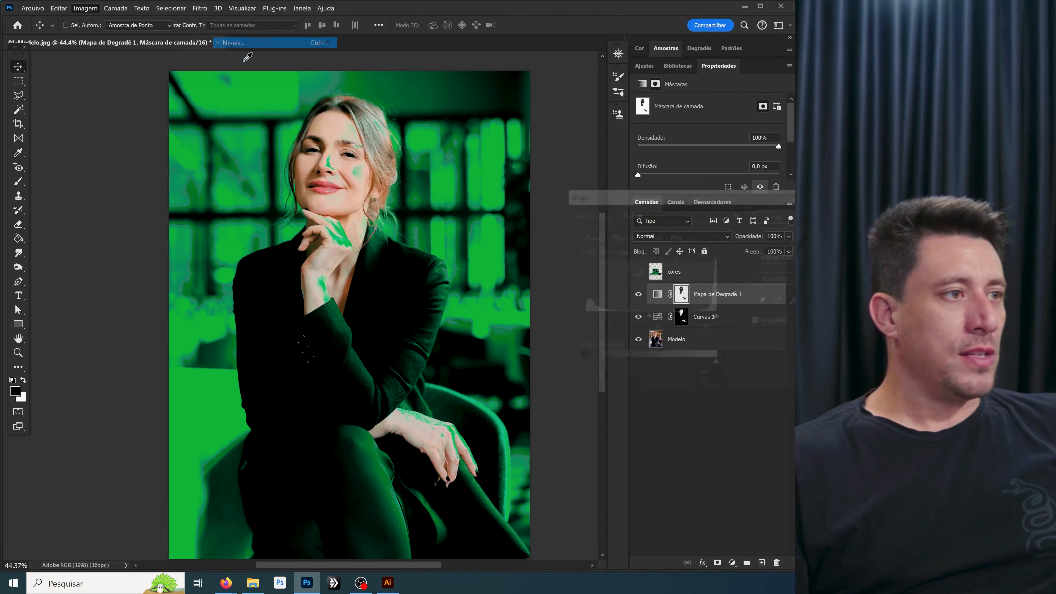
left_click_drag(579, 317, 693, 316)
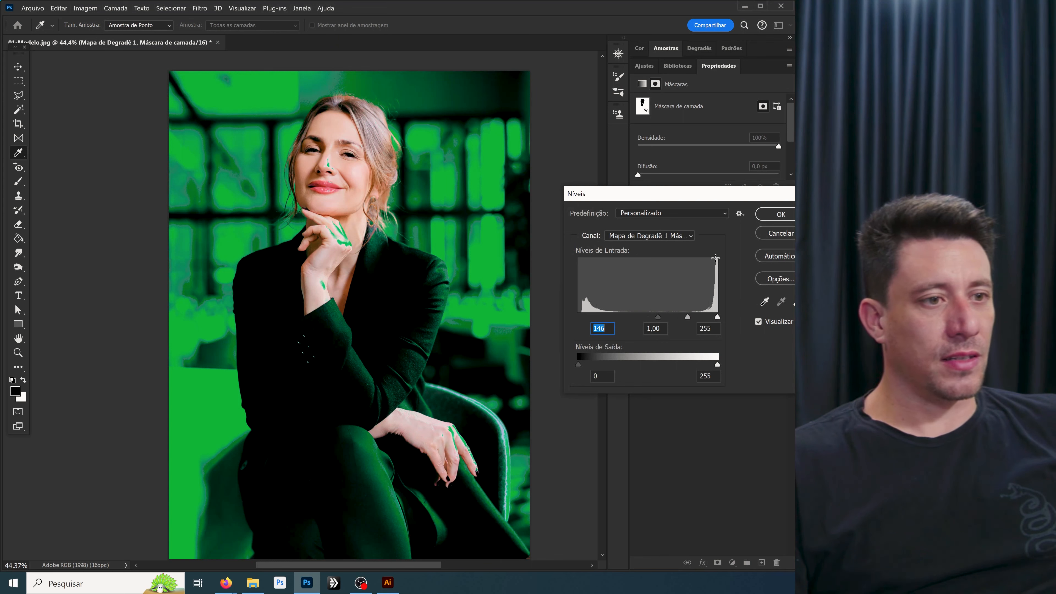
left_click(781, 214)
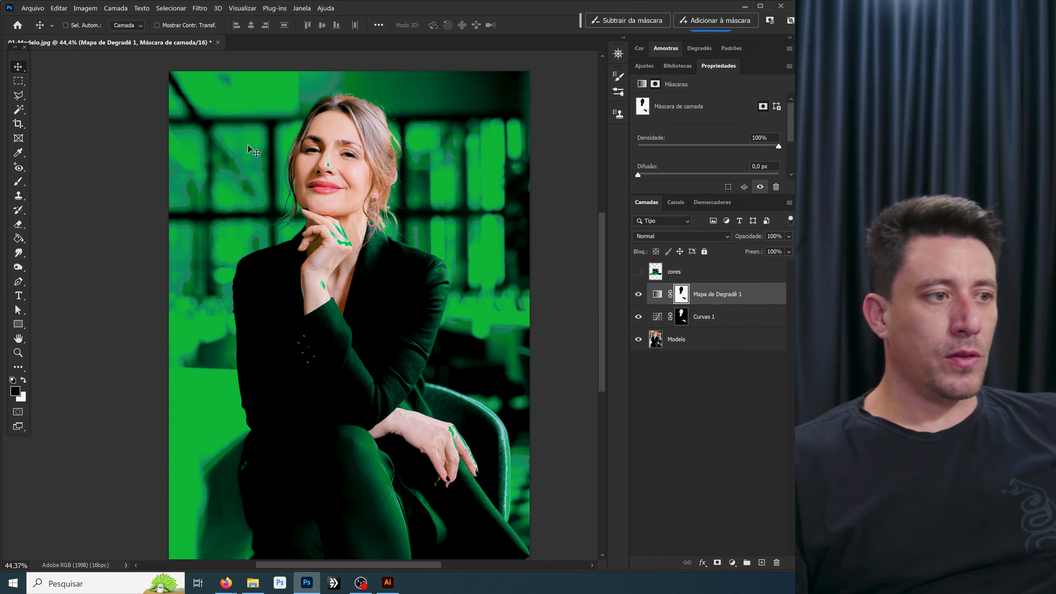
Step: View the Mapa de Degradê 1 mask alone, paint the white gaps in the face black with a 357 px brush, and return to the full image
left_click(680, 299, "alt")
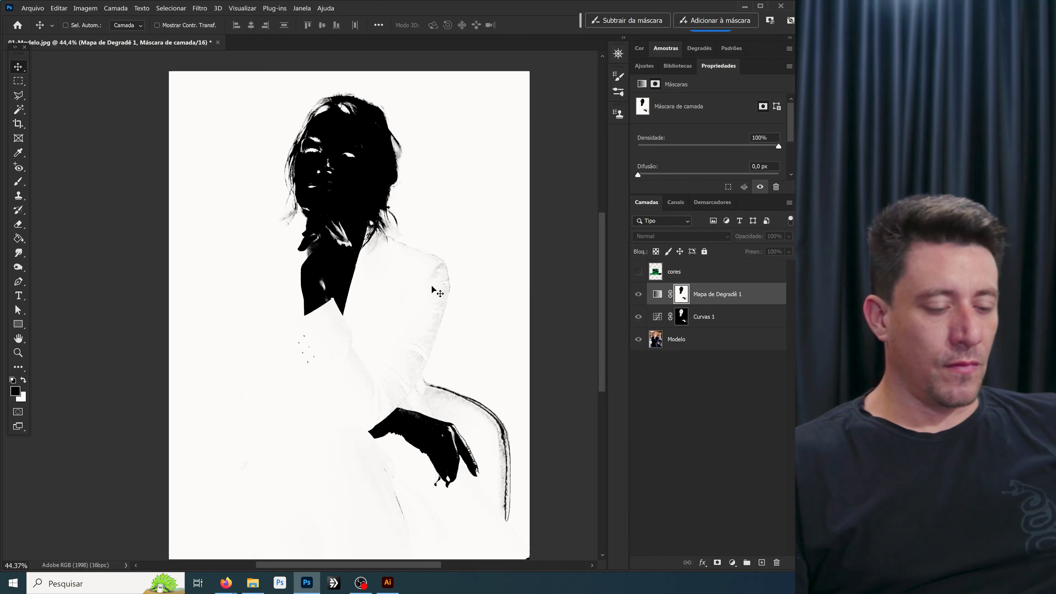
key("i")
scroll(354, 188, "up", 4)
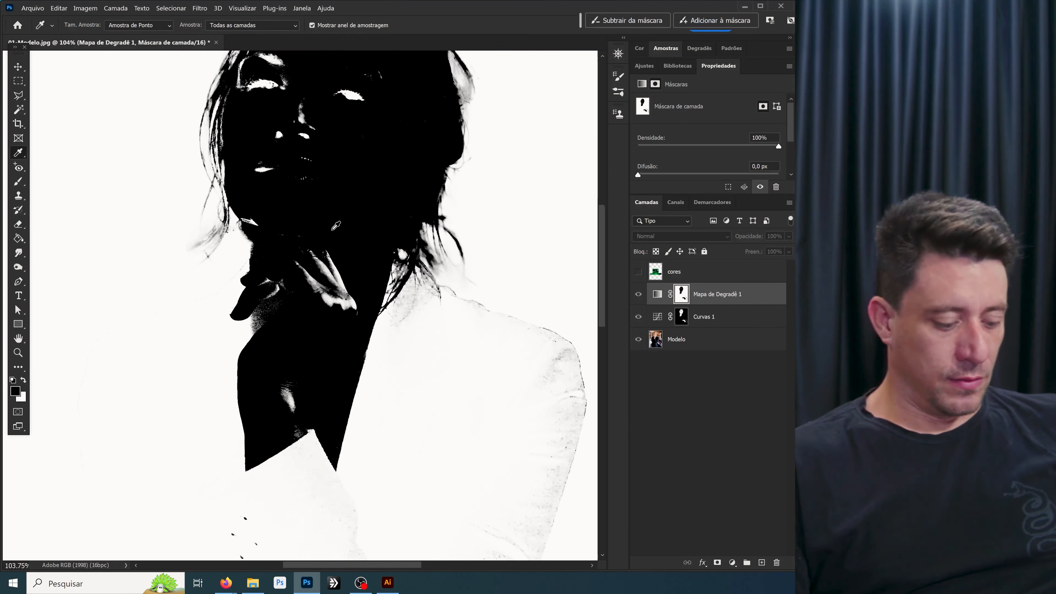
key("b")
left_click(79, 28)
left_click(122, 57)
mouse_move(347, 236)
left_mouse_down()
mouse_move(318, 216)
mouse_move(318, 254)
mouse_move(292, 154)
mouse_move(299, 128)
mouse_move(347, 98)
left_mouse_up()
left_click_drag(311, 241, 315, 390)
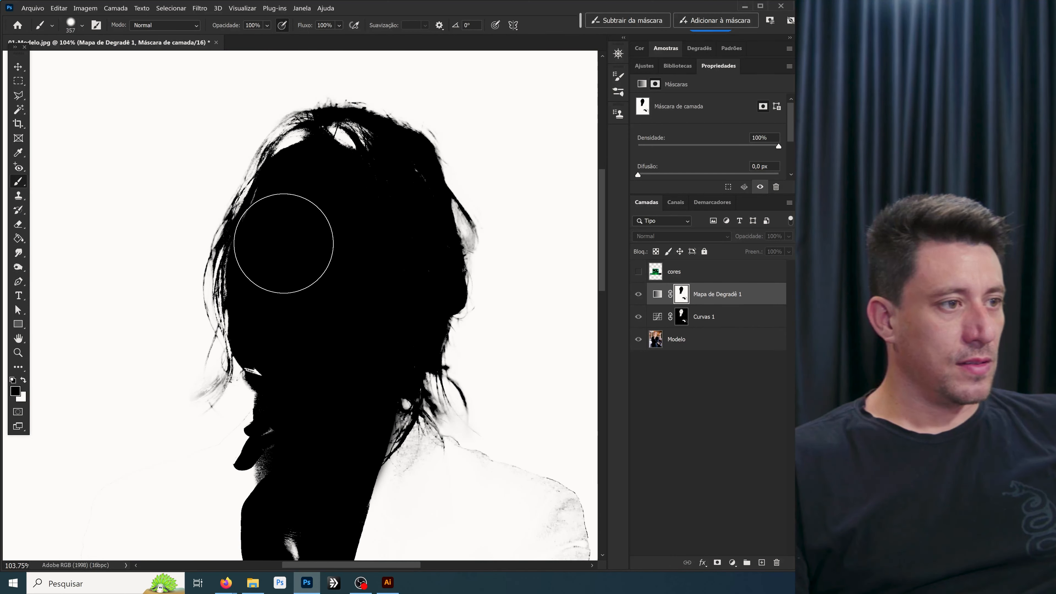
left_click(702, 279)
left_click(691, 296)
scroll(472, 406, "down", 5)
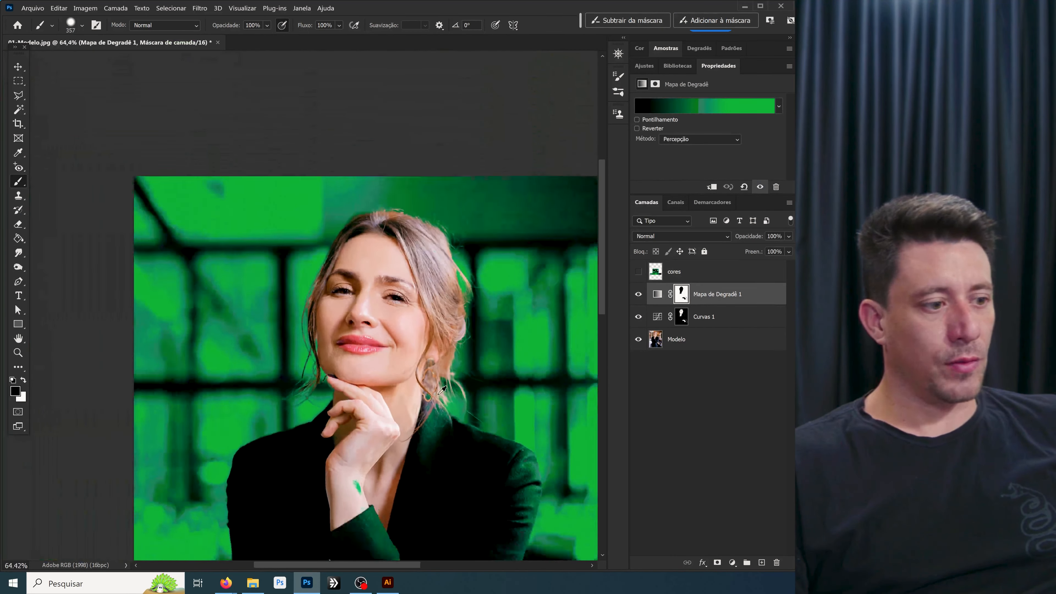
Step: Paint out the green spot on the raised wrist in the Mapa de Degradê 1 mask with a 58 px brush
scroll(342, 491, "up", 5)
left_click(71, 25)
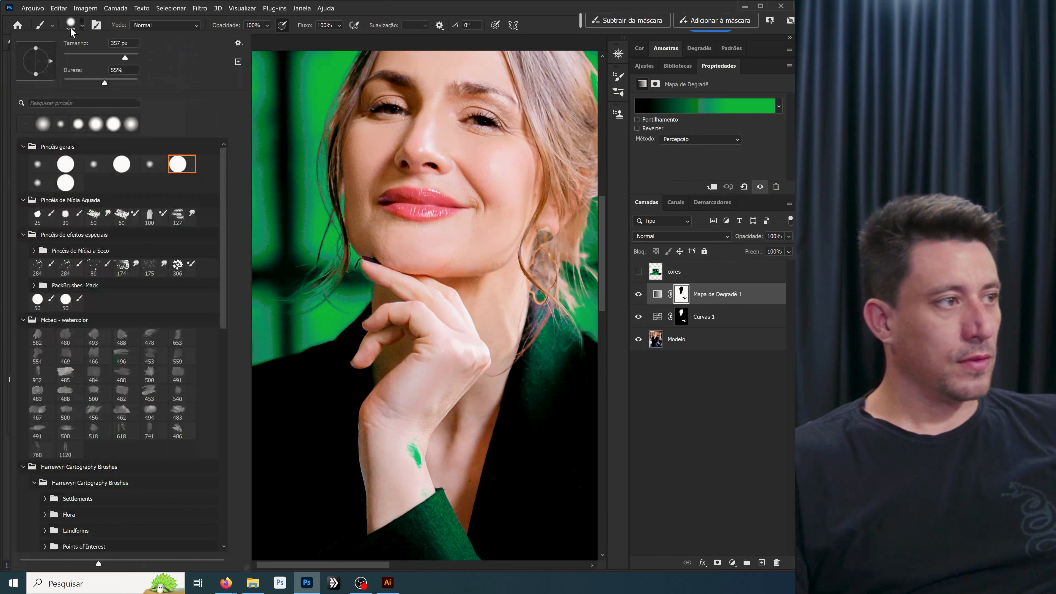
left_click(85, 56)
mouse_move(412, 445)
left_mouse_down()
mouse_move(426, 508)
mouse_move(404, 430)
left_mouse_up()
key("ctrl+z")
key("ctrl+0")
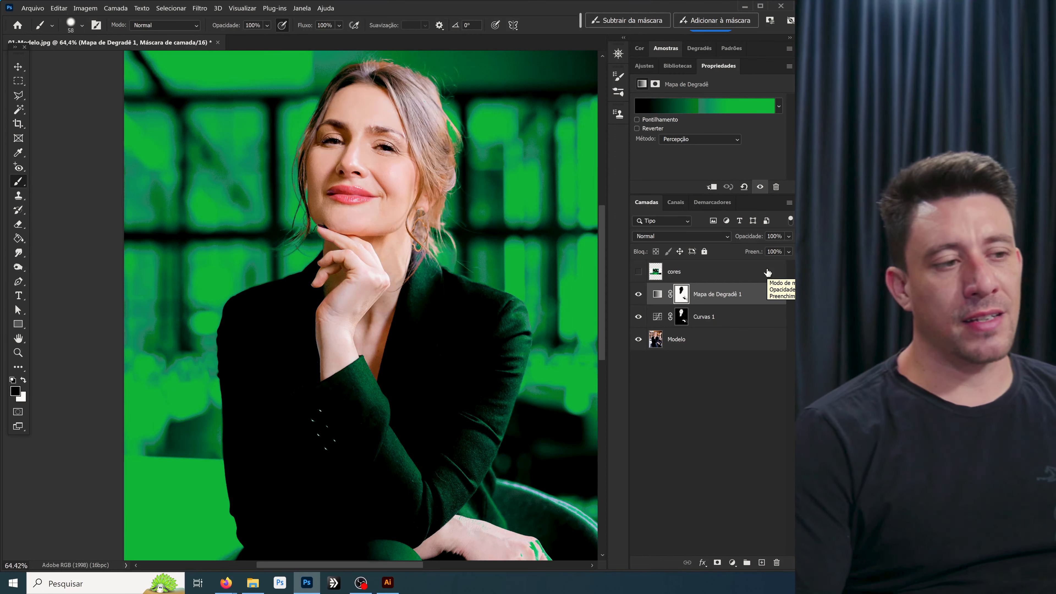
Step: Set the Mapa de Degradê 1 layer's blend mode to Sobrepor (Overlay)
scroll(536, 385, "down", 3)
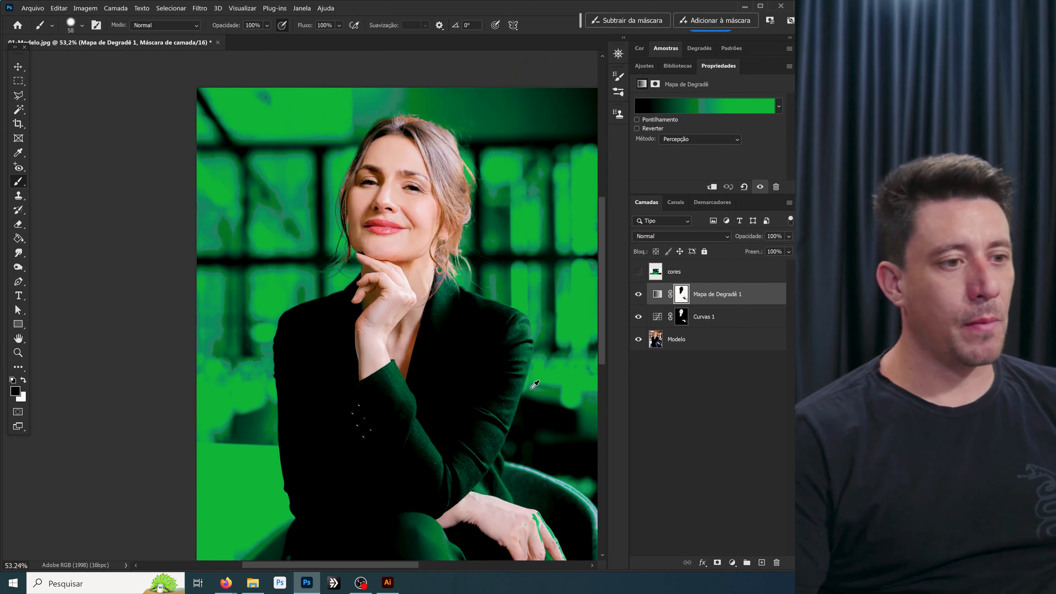
left_click_drag(553, 421, 462, 339)
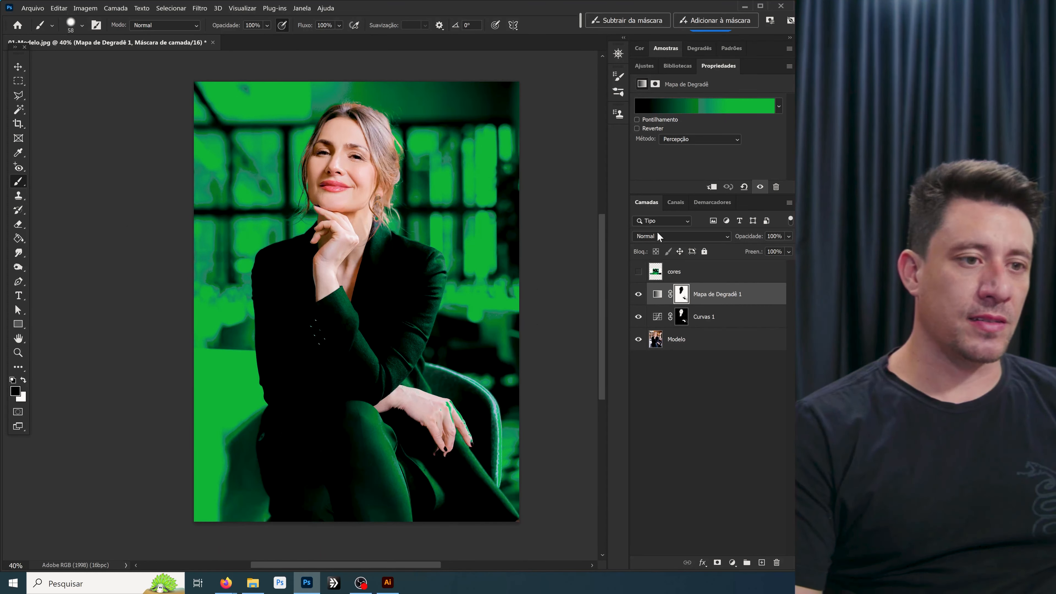
left_click(681, 236)
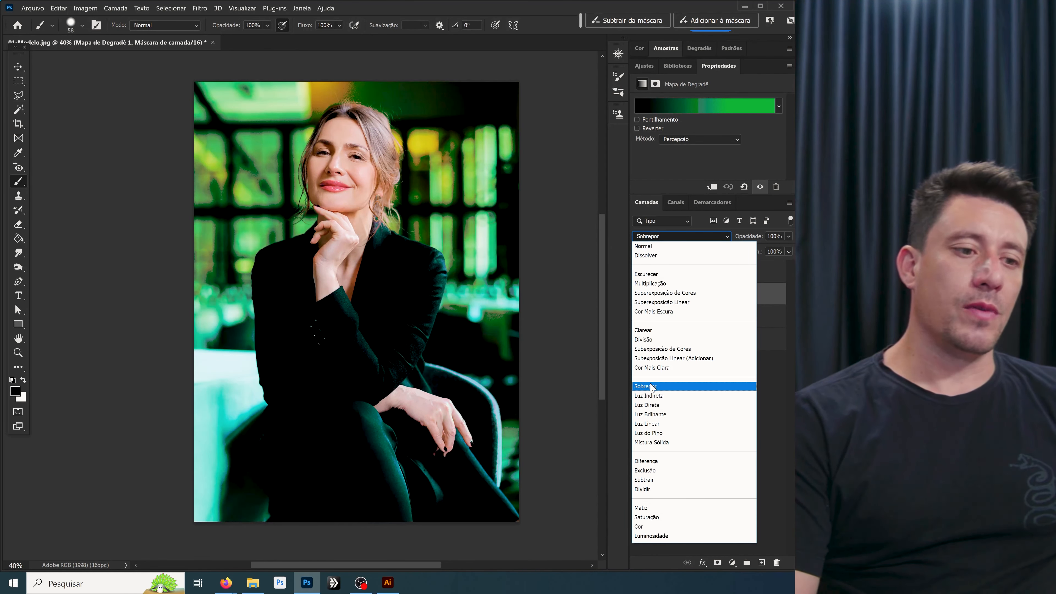
left_click(651, 387)
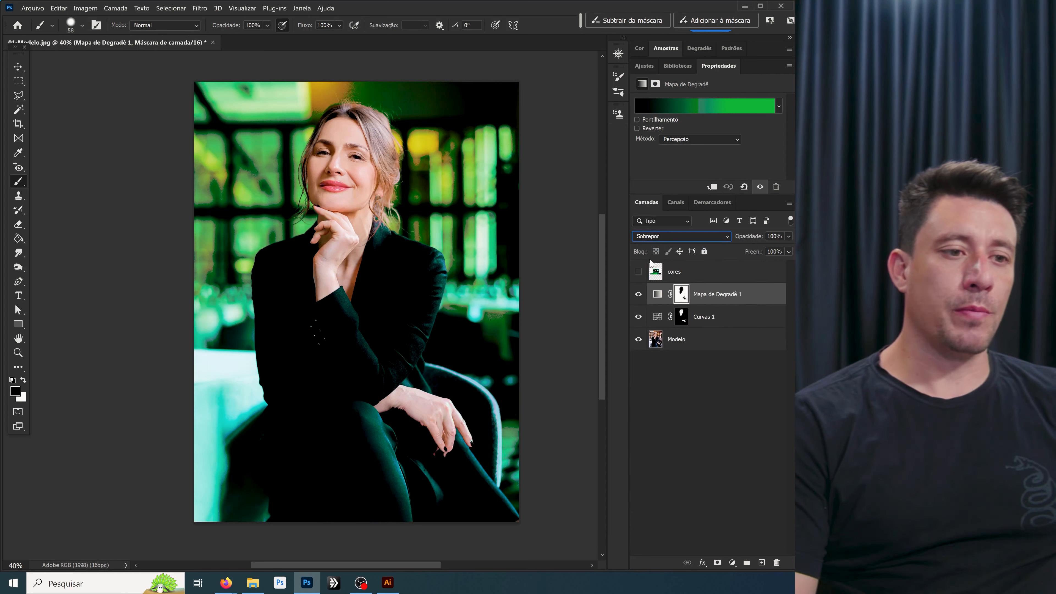
left_click(648, 236)
key("Escape")
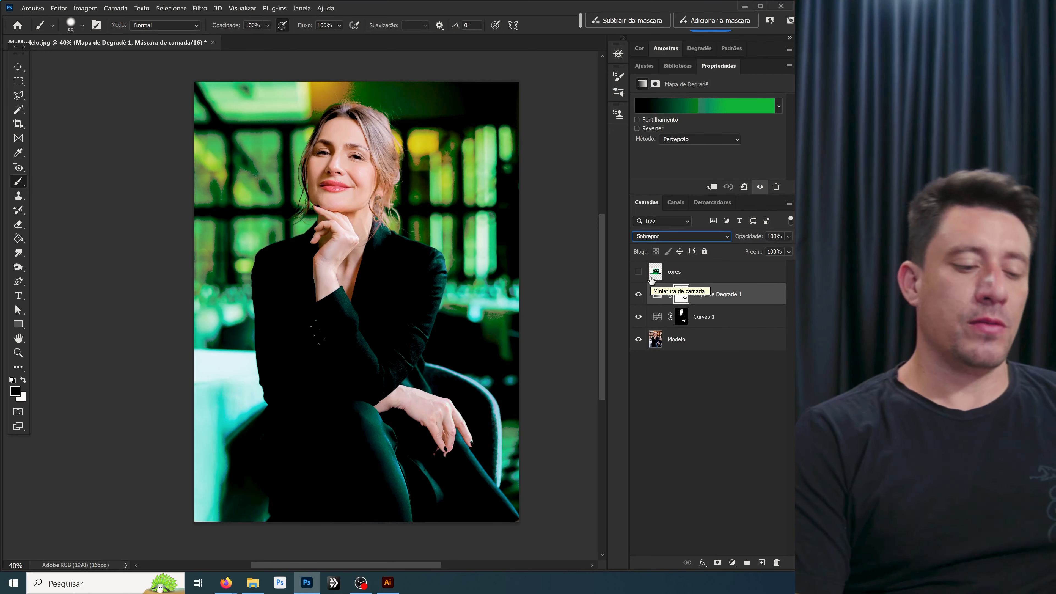
Step: Duplicate the Mapa de Degradê 1 layer and set the copy's blend mode to Normal
key("ctrl+j")
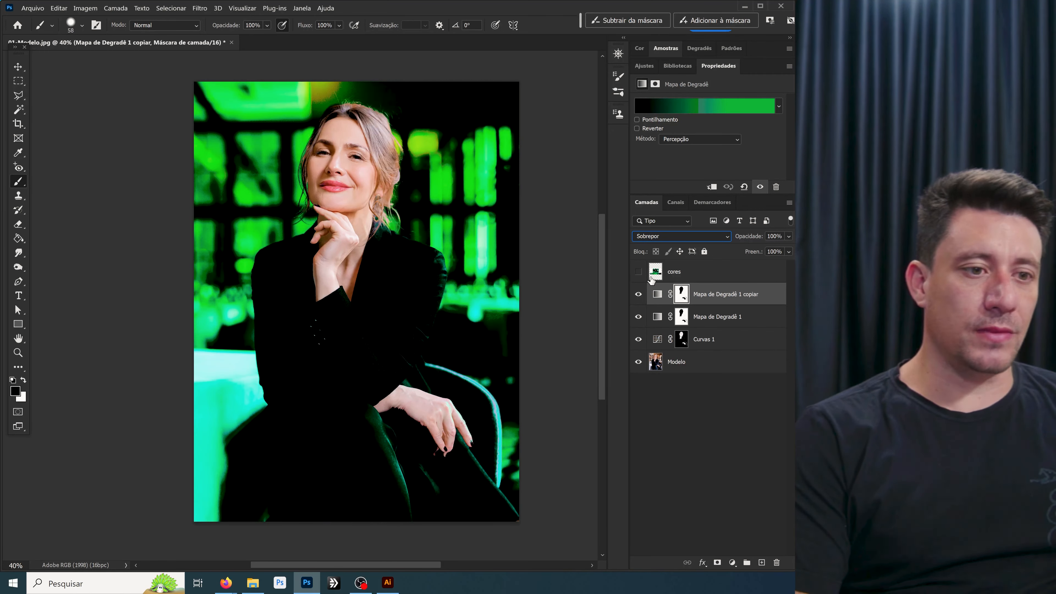
left_click(666, 237)
key("Escape")
left_click(665, 240)
left_click(664, 250)
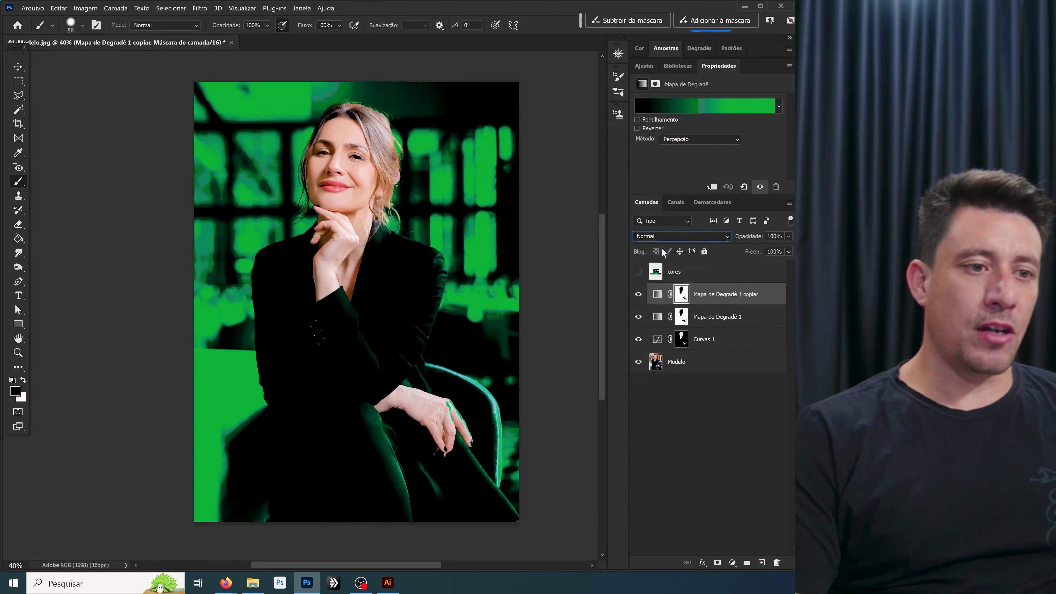
Step: Set the fill of the gradient map copy to 32% and the fill of the original Mapa de Degradê 1 layer to 91%
left_click(788, 252)
left_click_drag(789, 264, 754, 267)
left_click(714, 317)
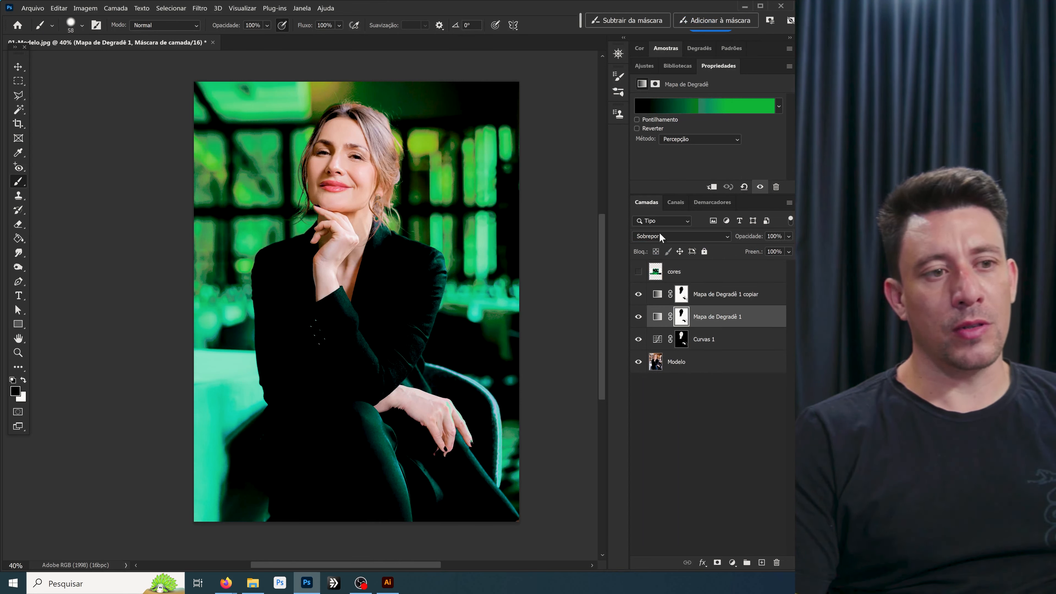
left_click(789, 251)
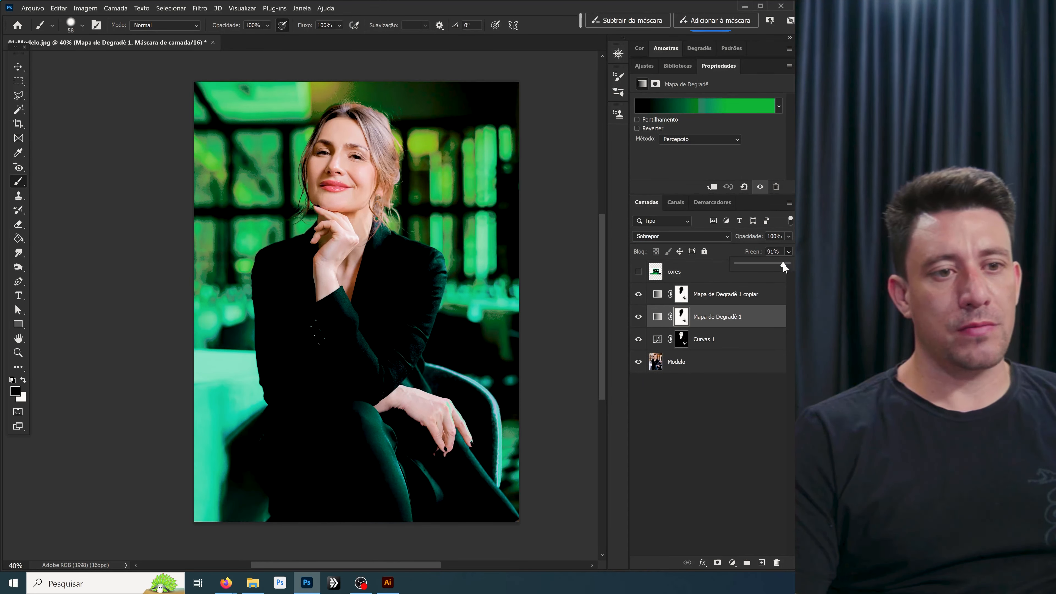
Step: Compare the image with and without the Mapa de Degradê 1 copiar layer, leaving the layer visible
left_click(683, 296)
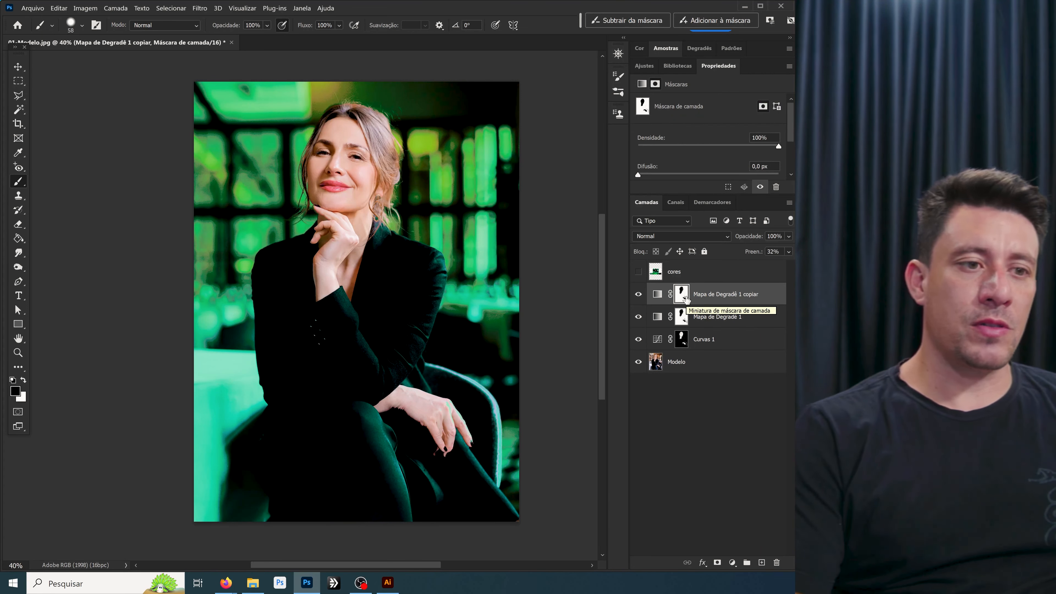
left_click(638, 294)
left_click(639, 294)
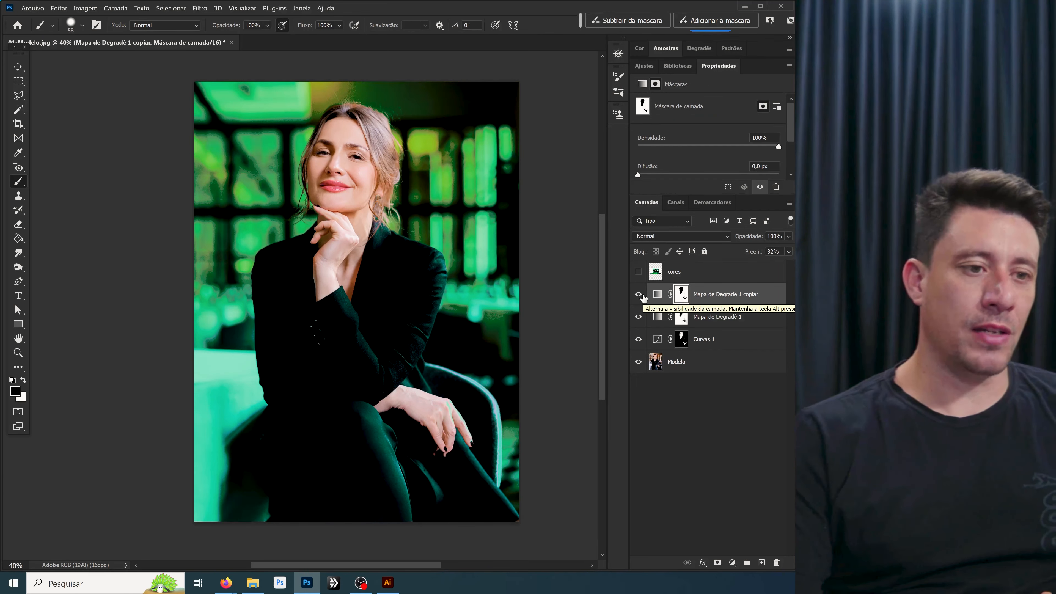
left_click(640, 295)
left_click(639, 294)
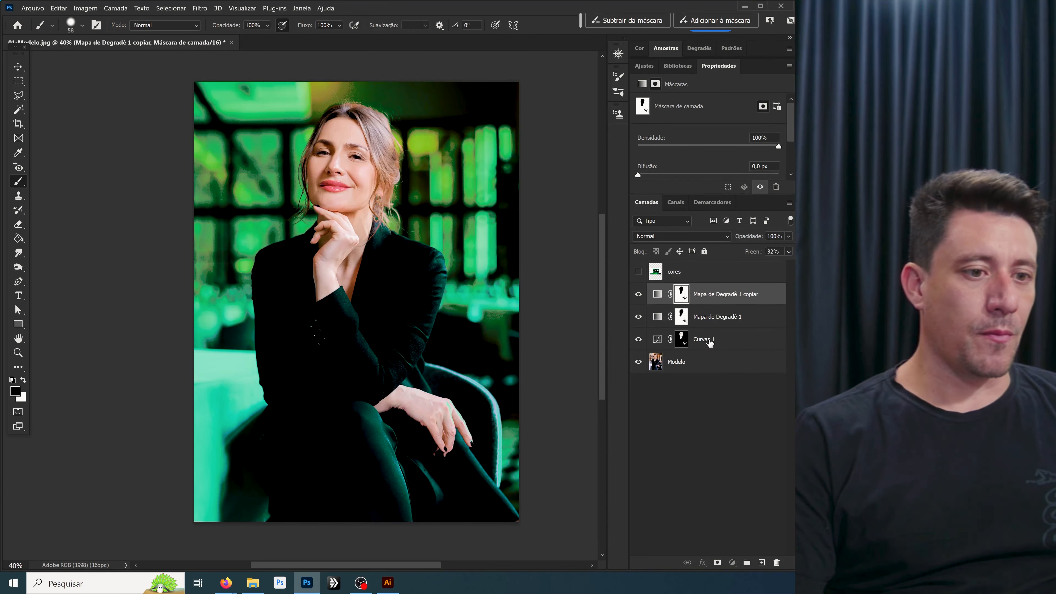
Step: Move the Curvas 1 layer above both gradient map layers and view its skin mask on its own
left_click_drag(708, 339, 732, 282)
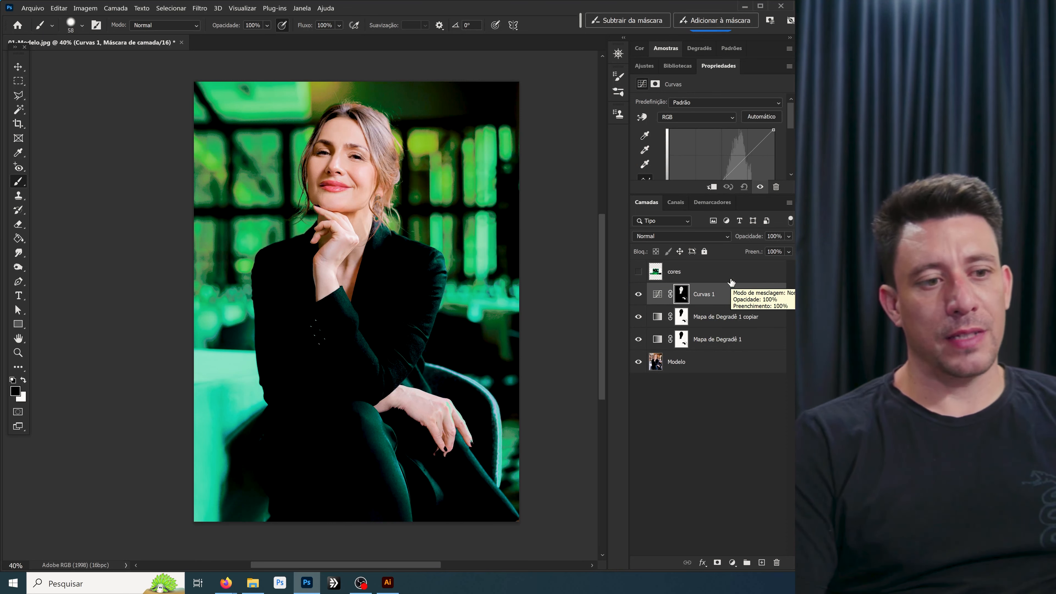
left_click(680, 294)
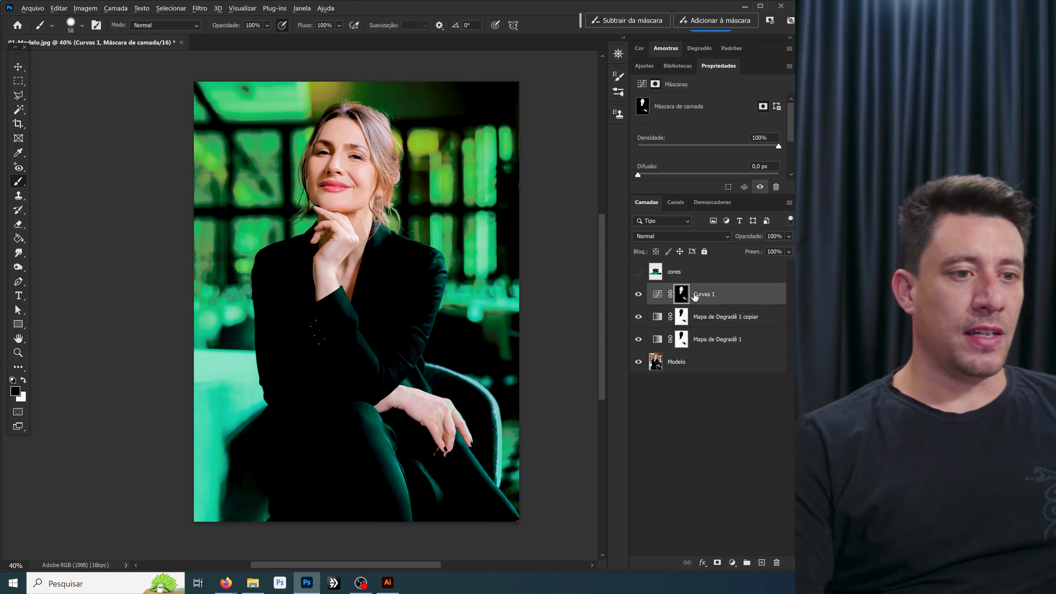
left_click(681, 294, "alt")
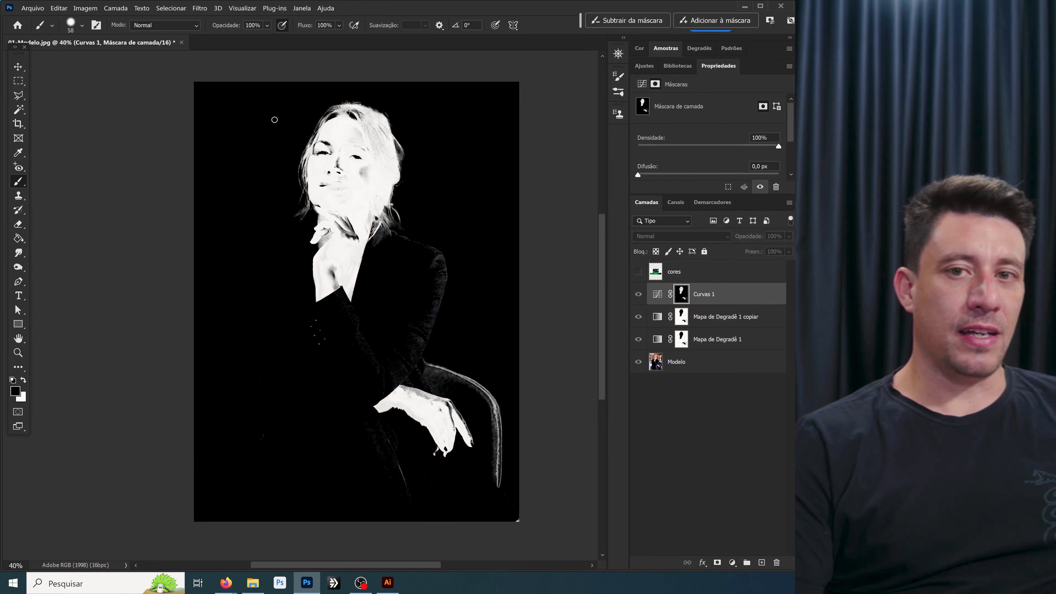
Step: Return to the full image and show the cores layer, bringing the Matrix reference into view next to the model's face
left_click(671, 279)
left_click(638, 273)
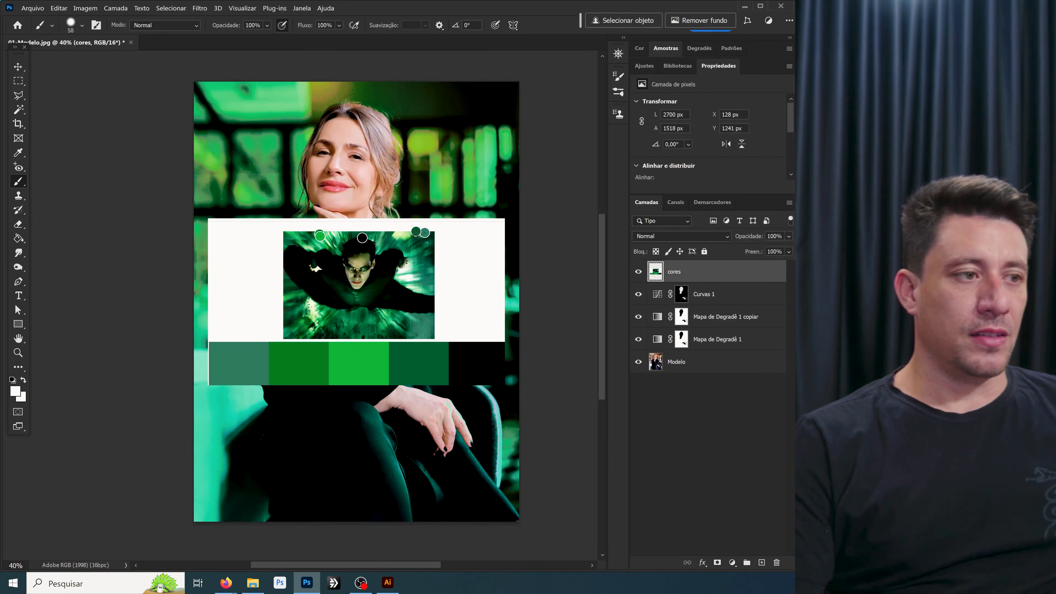
scroll(362, 228, "up", 2)
scroll(366, 233, "up", 4)
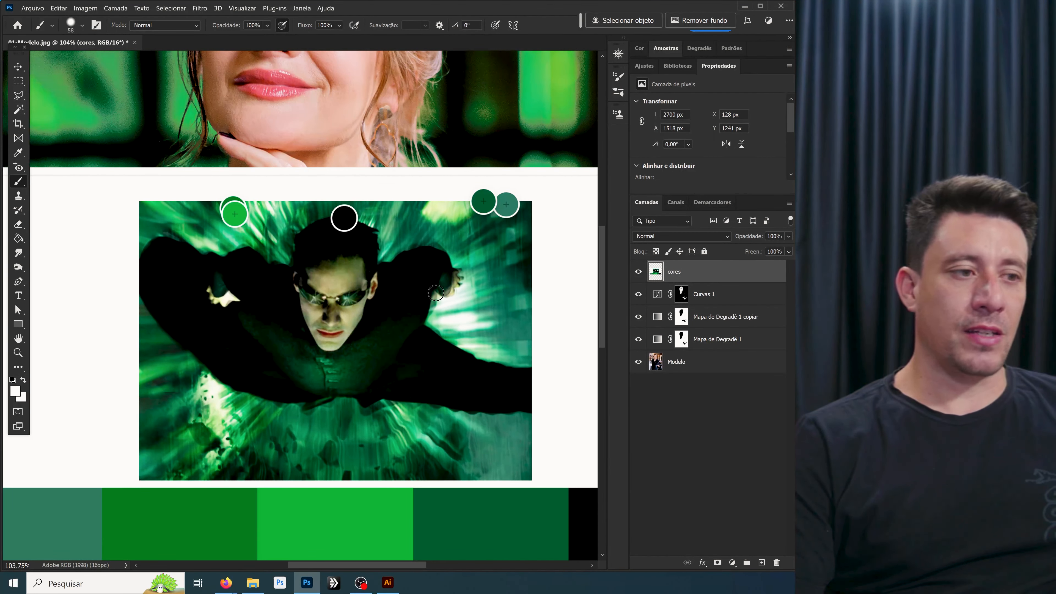
scroll(437, 293, "up", 3)
Step: Open the Curvas 1 adjustment settings and enlarge the properties area until the whole curve graph fits
left_click(663, 296)
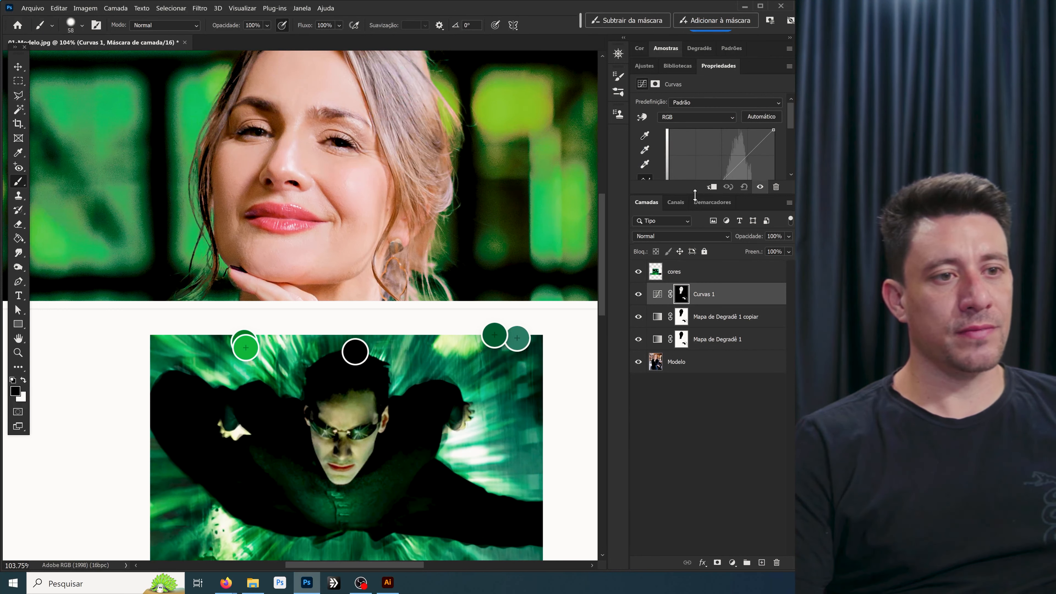
left_click_drag(695, 195, 695, 318)
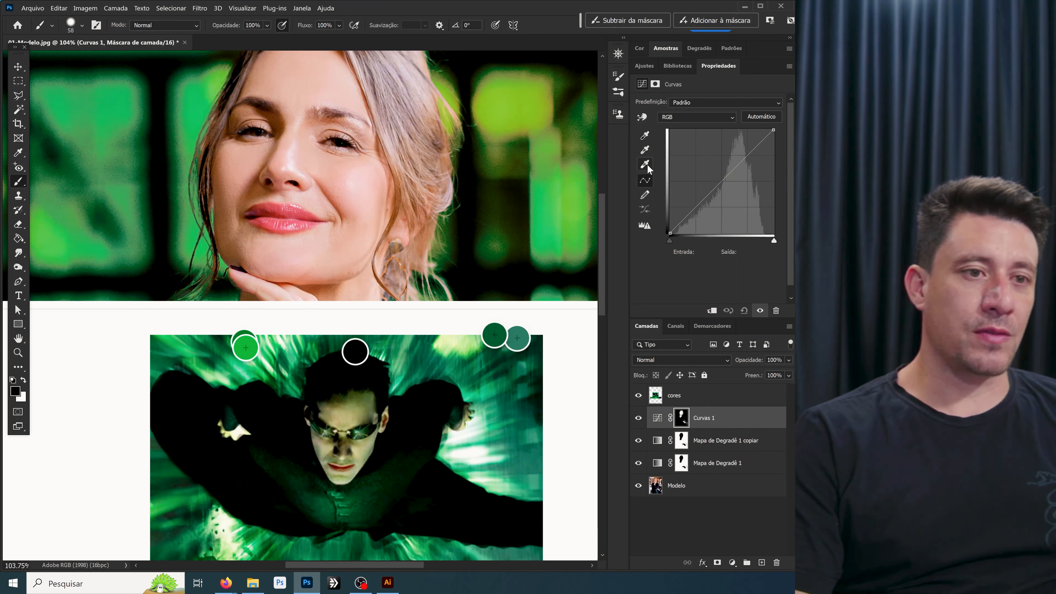
Step: Try to sample the Curvas 1 highlight target colour from the Matrix reference face, without saving it as default
double_click(645, 165)
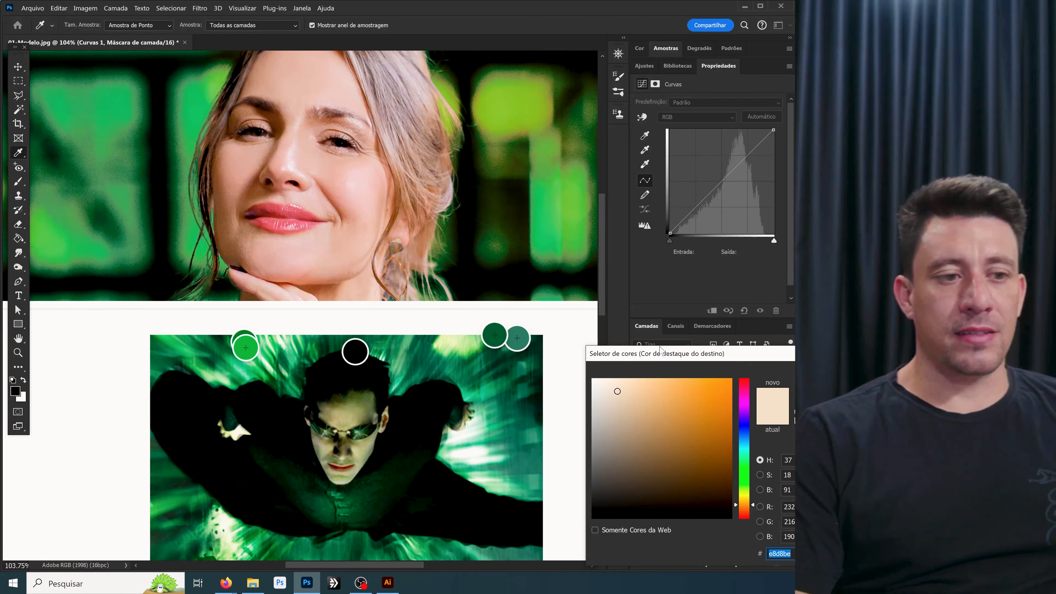
left_click_drag(660, 350, 608, 303)
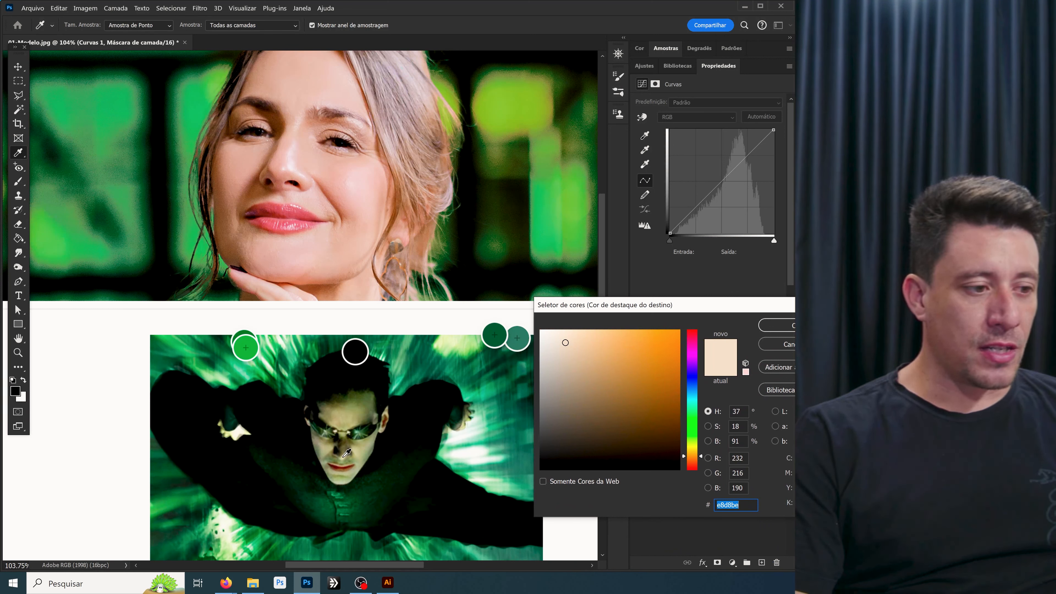
left_click(356, 469)
left_click(358, 468)
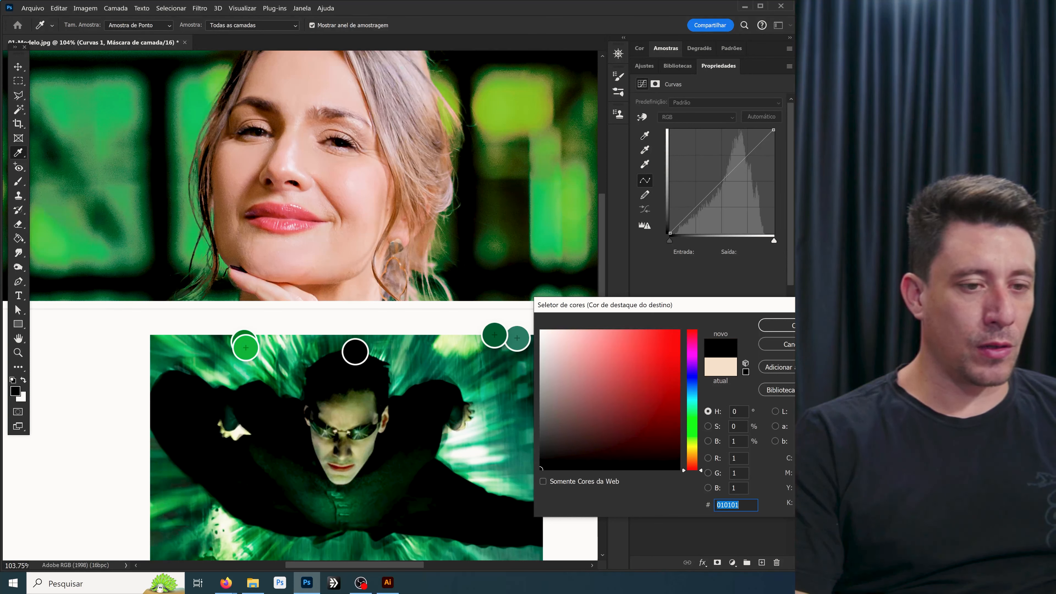
left_click(779, 325)
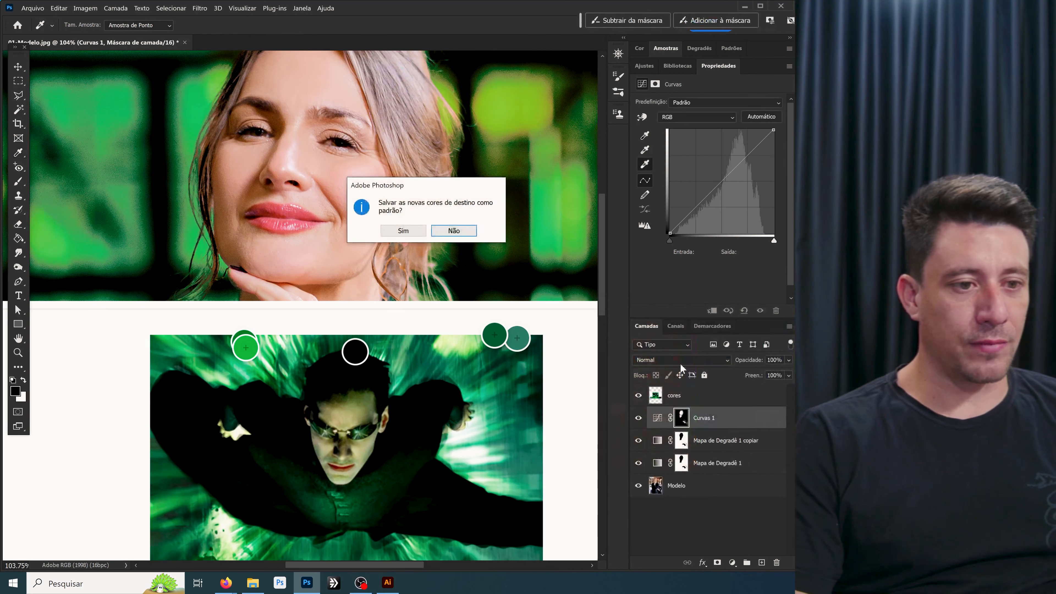
left_click(455, 230)
Step: Set the Curvas 1 highlight target to #b8b682 from the reference face, without saving it as default, and apply it to the model's bright cheek
left_click(658, 421)
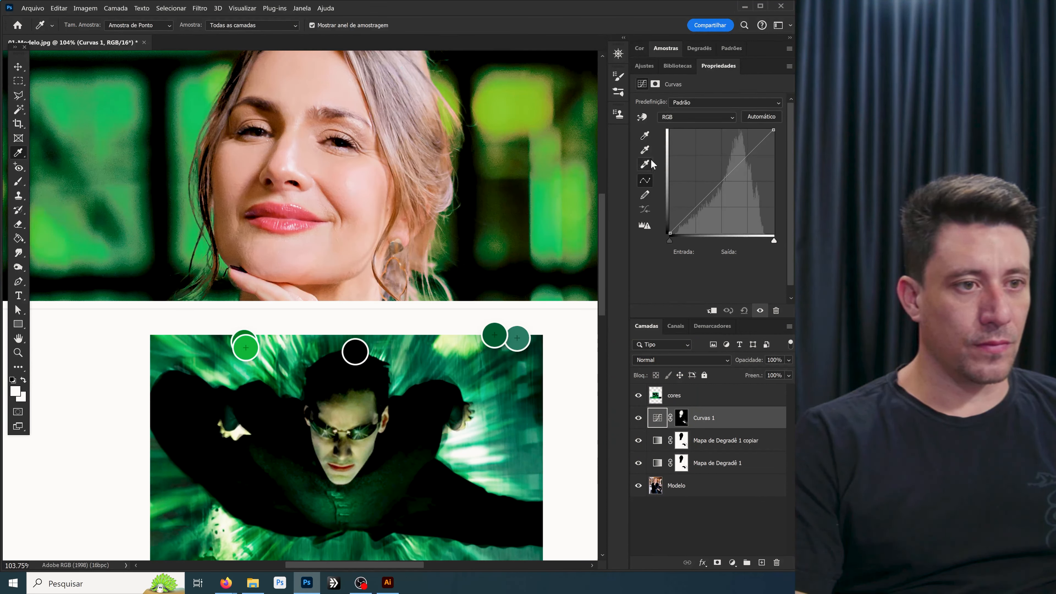
double_click(645, 166)
left_click_drag(598, 311, 509, 264)
left_click(363, 451)
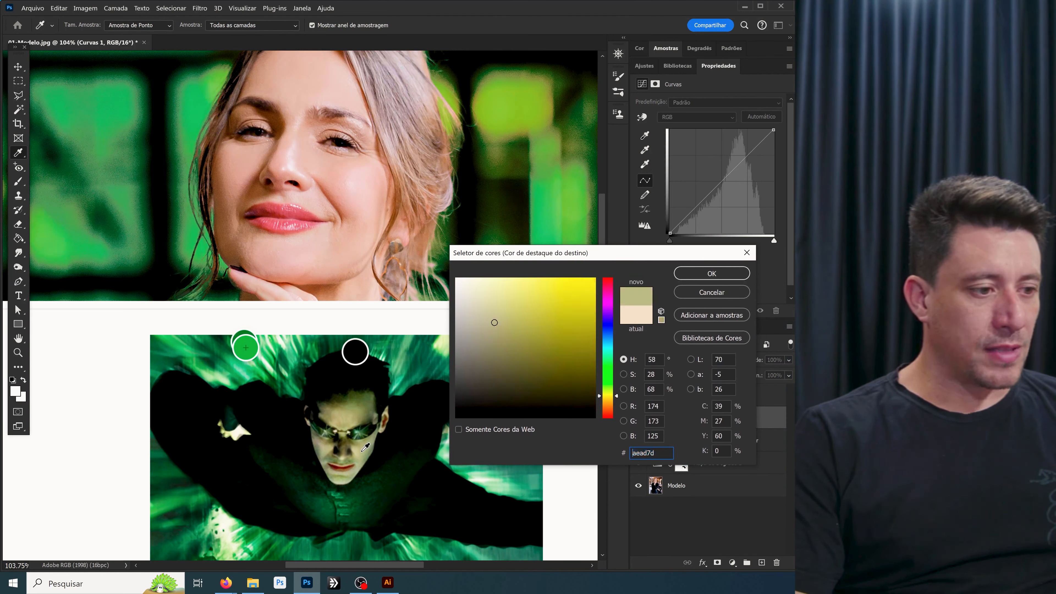
left_click(355, 451)
left_click(352, 449)
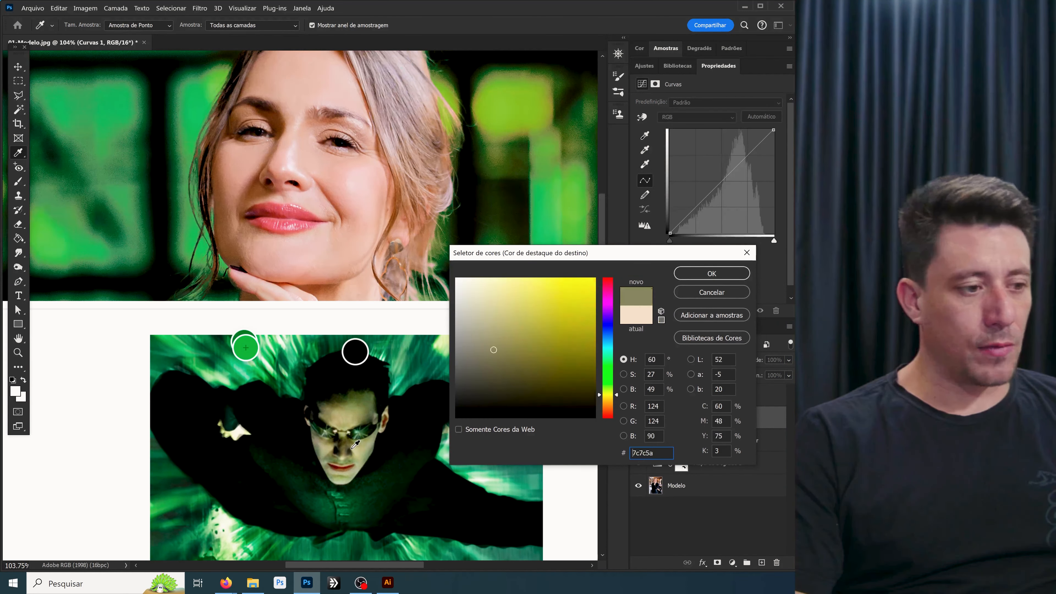
left_click(356, 445)
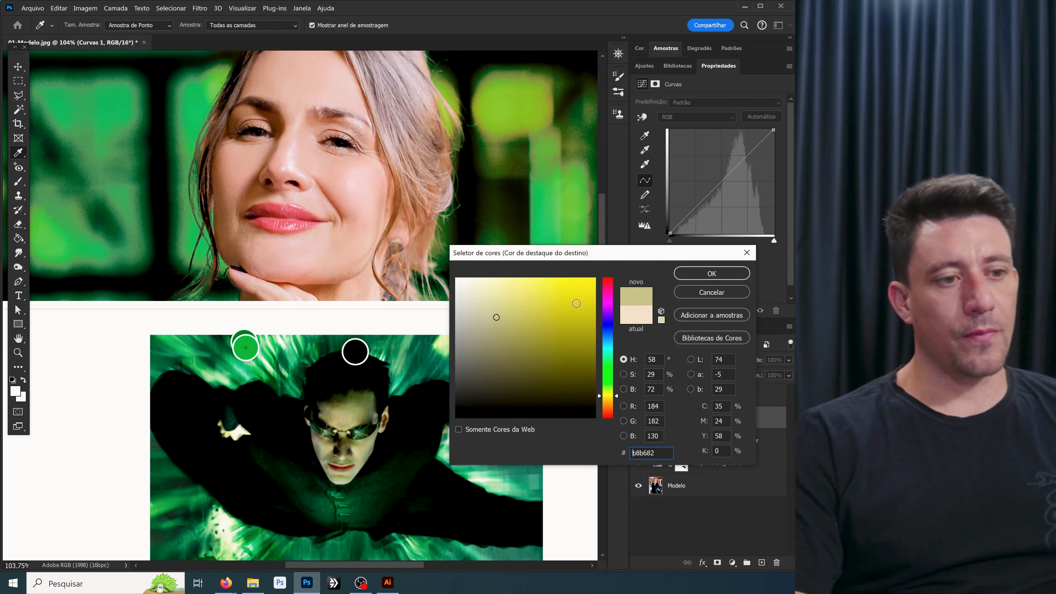
left_click(712, 274)
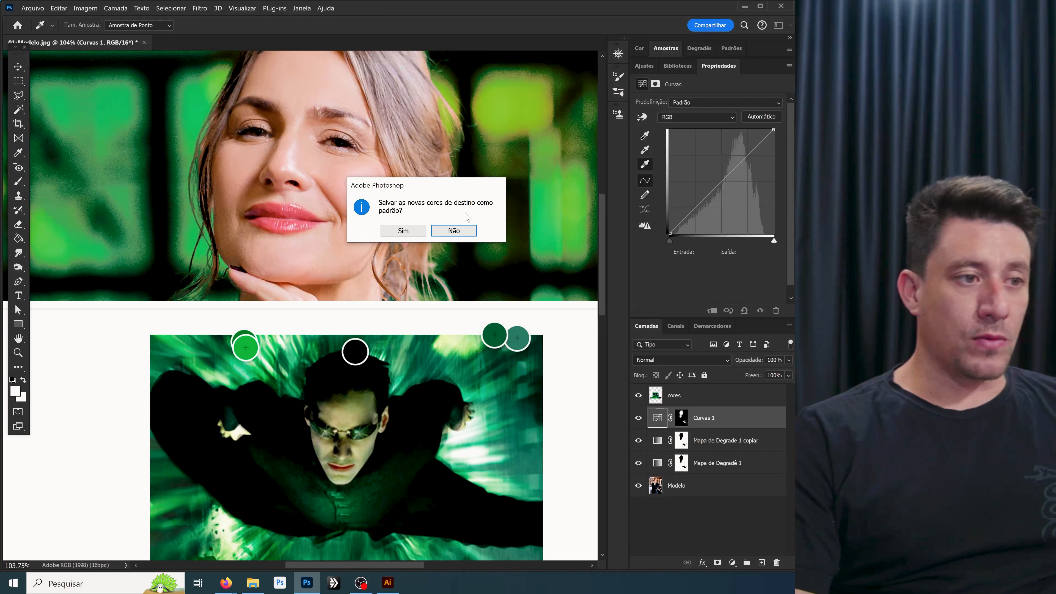
left_click(455, 230)
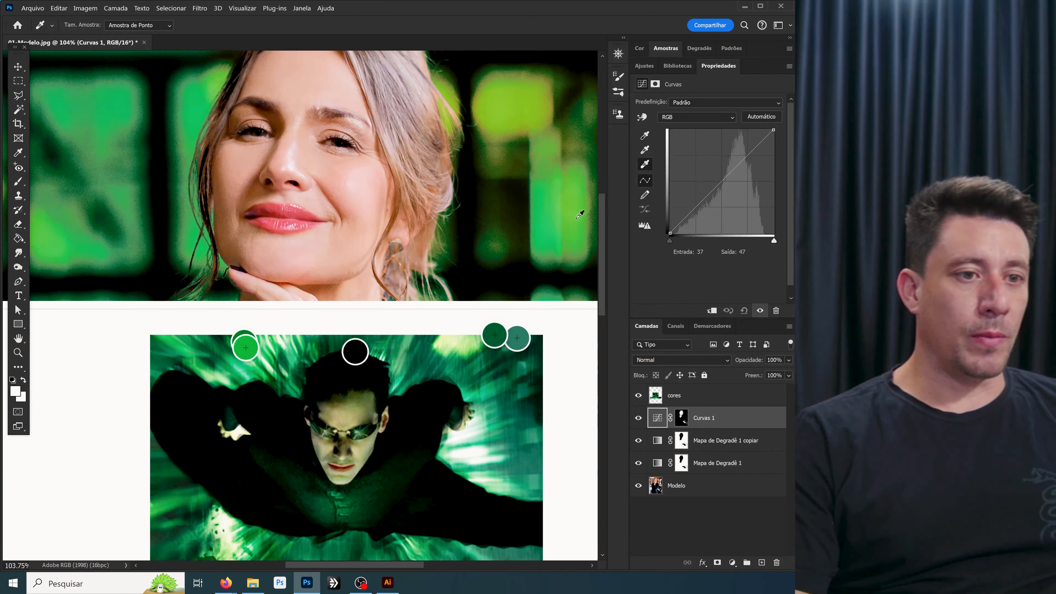
left_click(354, 184)
left_click(353, 184)
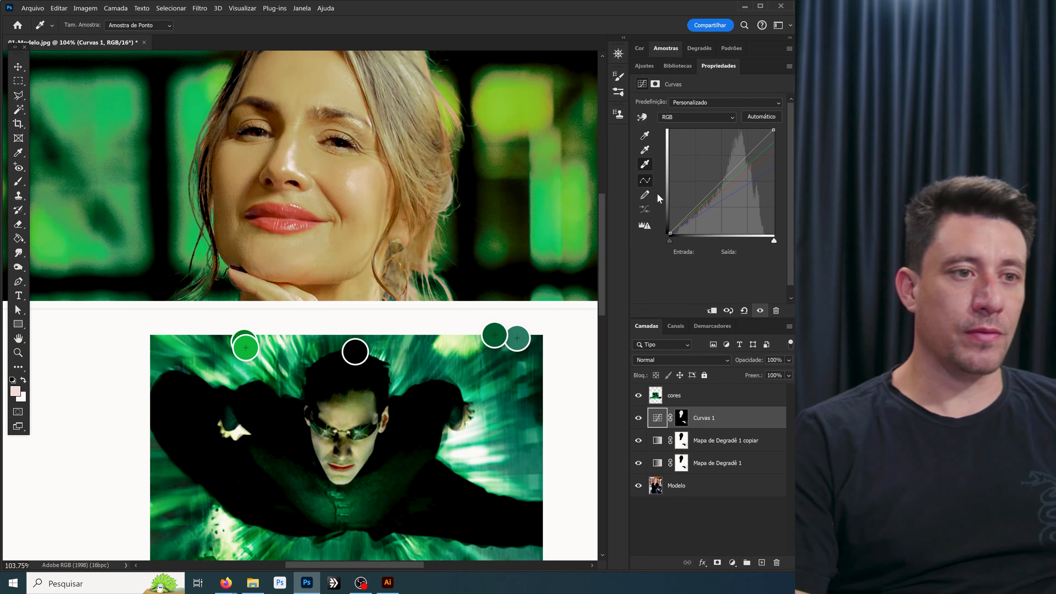
Step: Set the midtone target to #858755 from the reference's forehead, without saving it as default, and apply it to the model's cheek
left_click(645, 151)
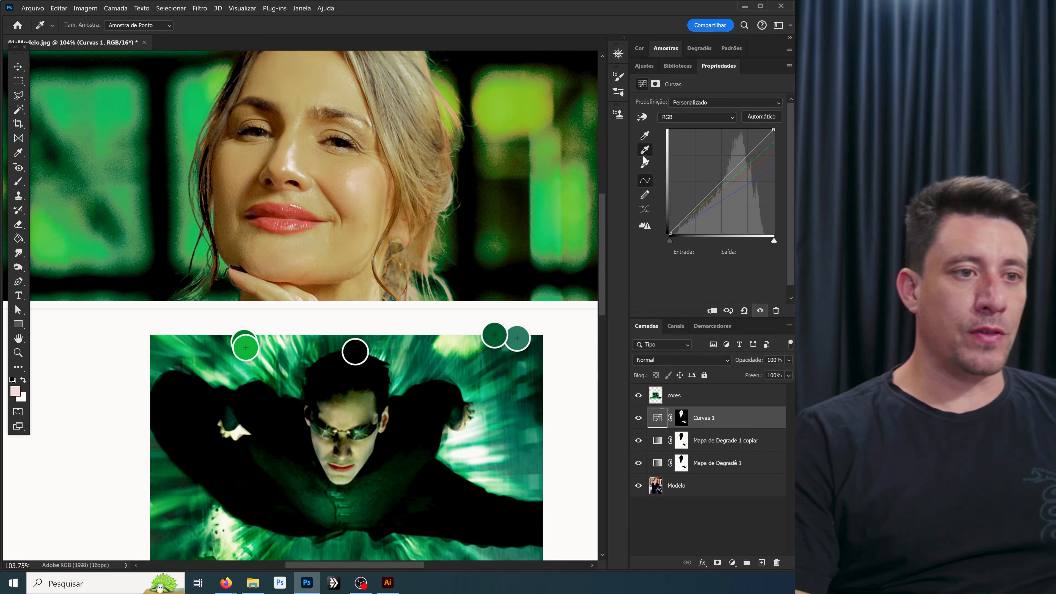
double_click(645, 151)
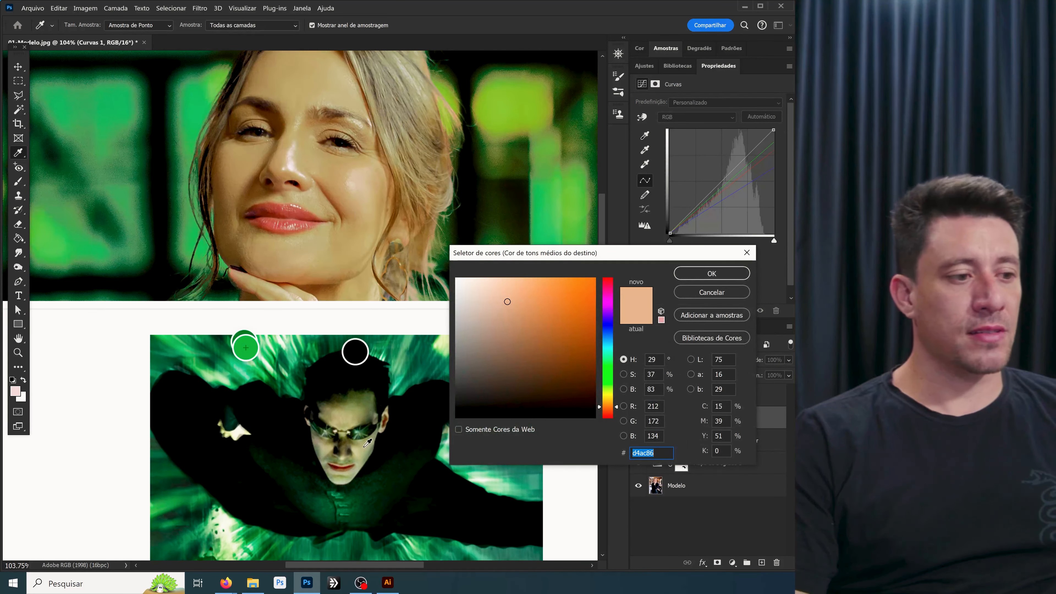
left_click(372, 441)
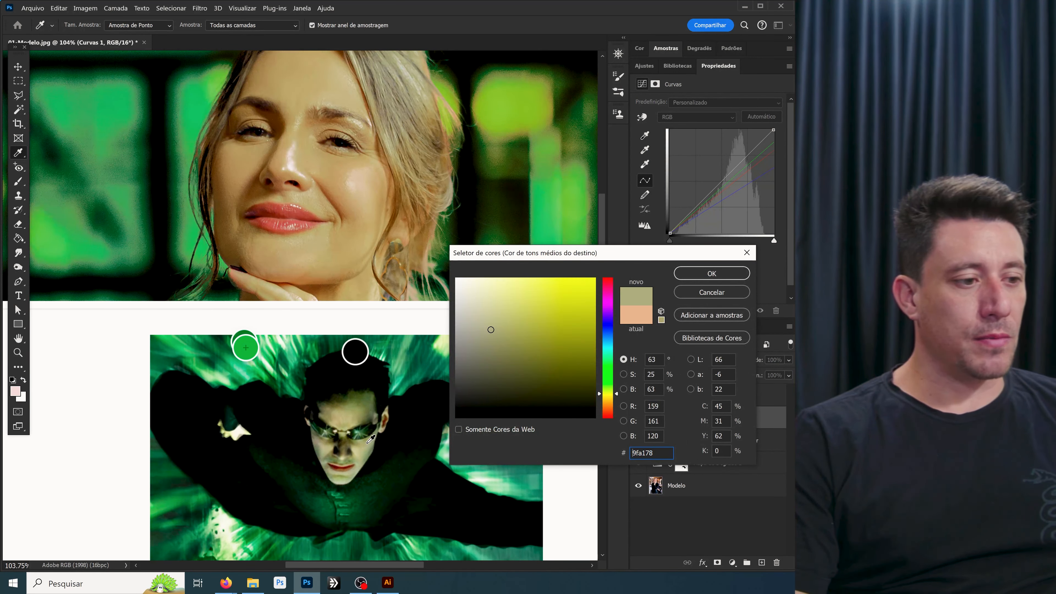
left_click_drag(358, 412, 362, 406)
left_click(365, 409)
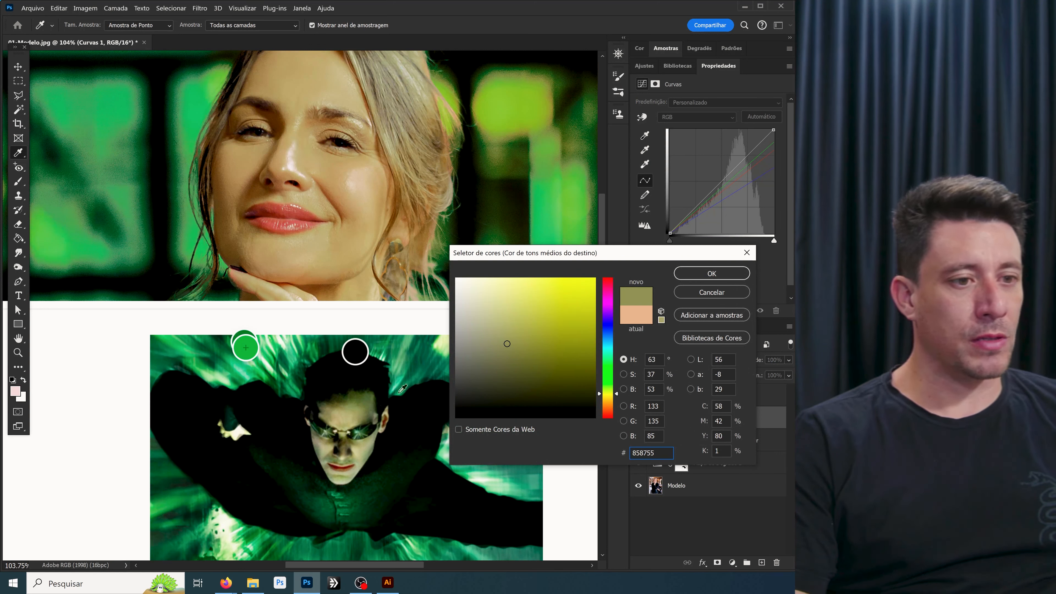
left_click(707, 275)
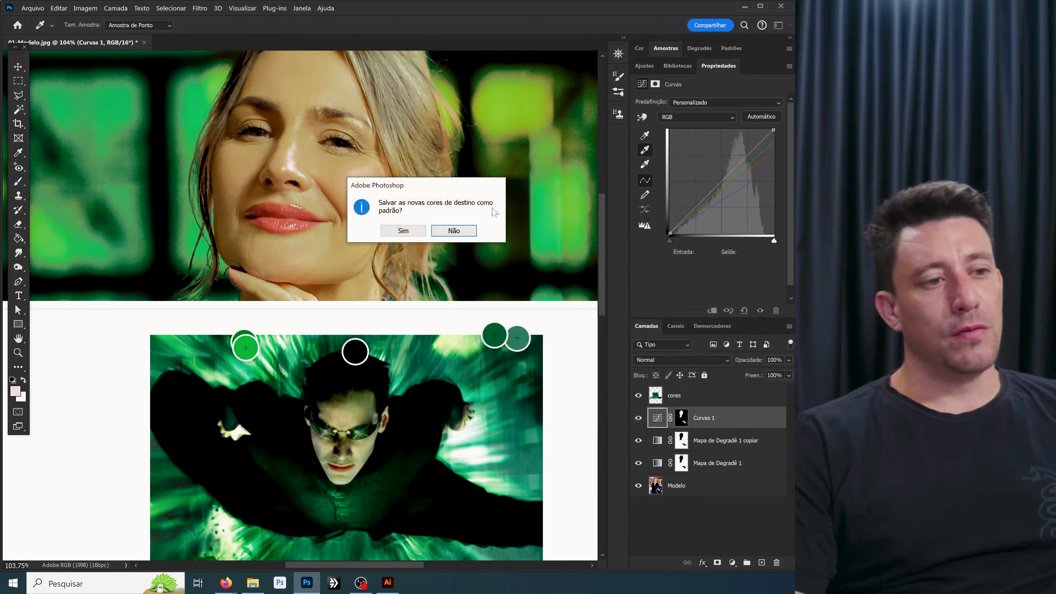
left_click(457, 233)
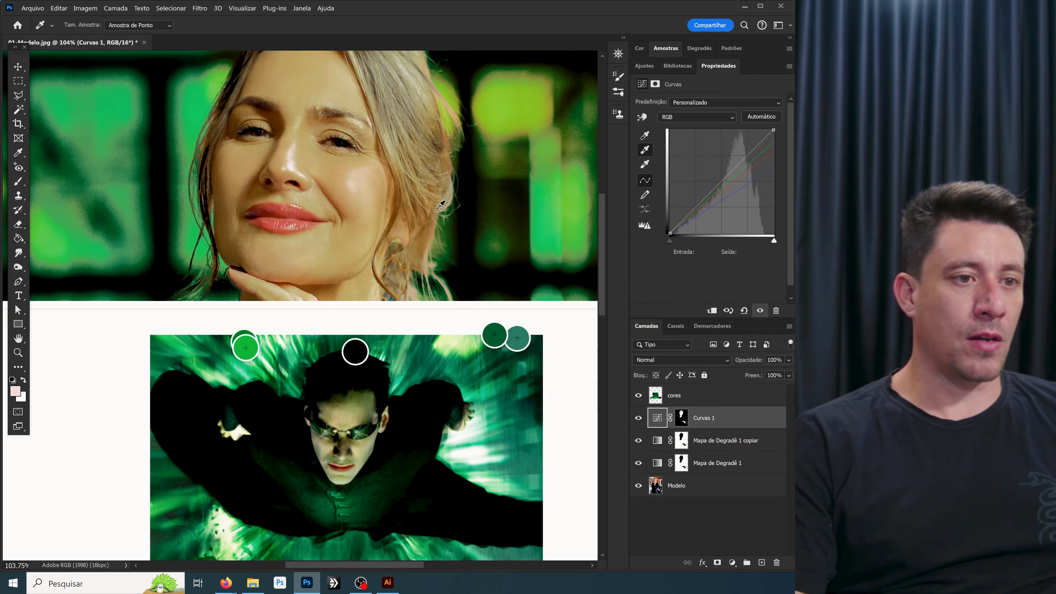
left_click(346, 177)
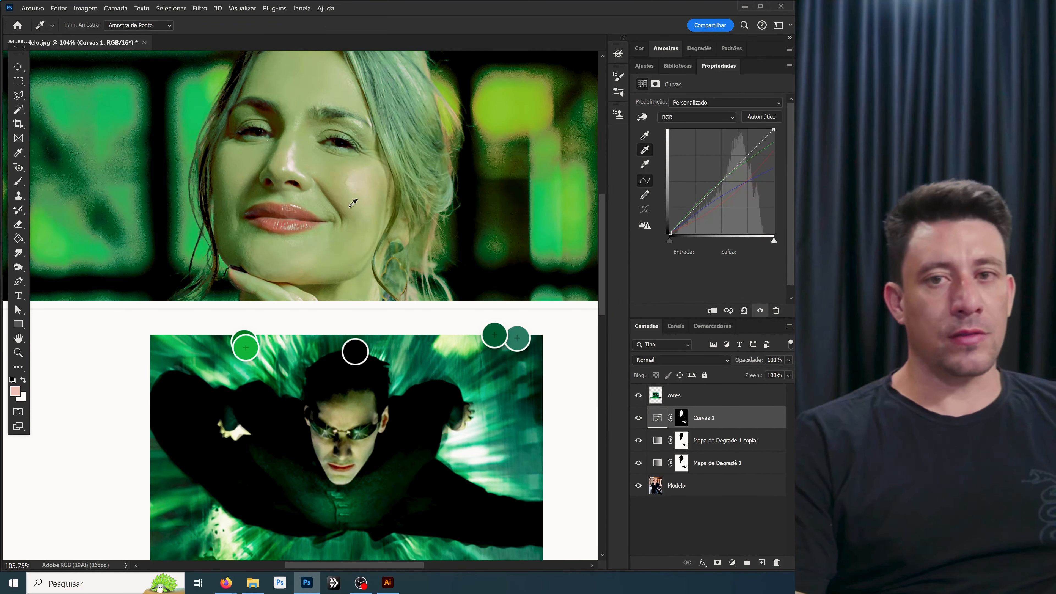
Step: Set the Curvas 1 shadow target to #3d421b sampled from the reference's dark forehead edge, without saving it as default
left_click(656, 418)
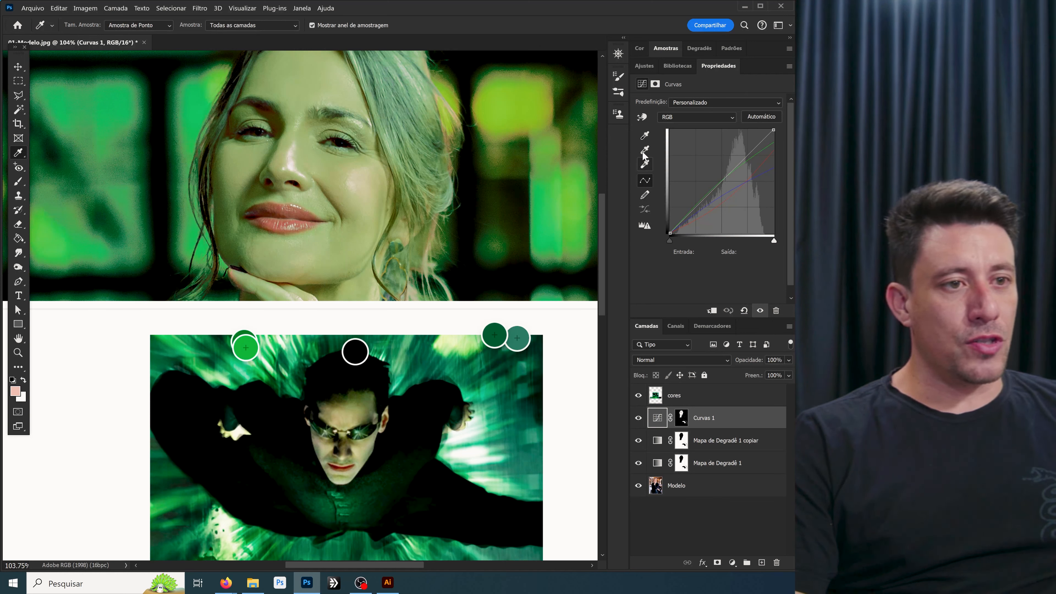
left_click(645, 136)
double_click(645, 137)
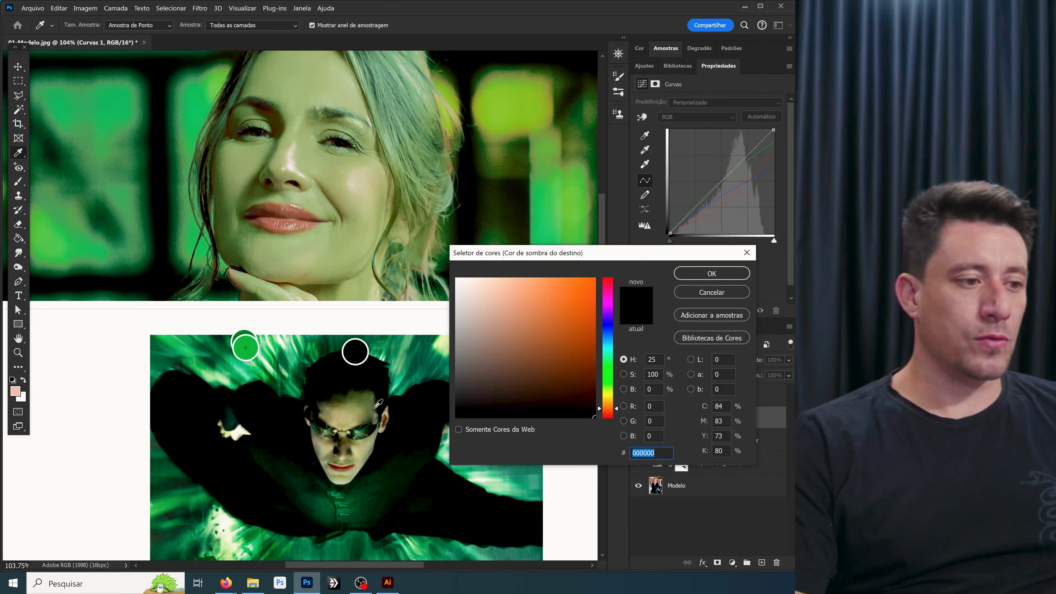
left_click(345, 398)
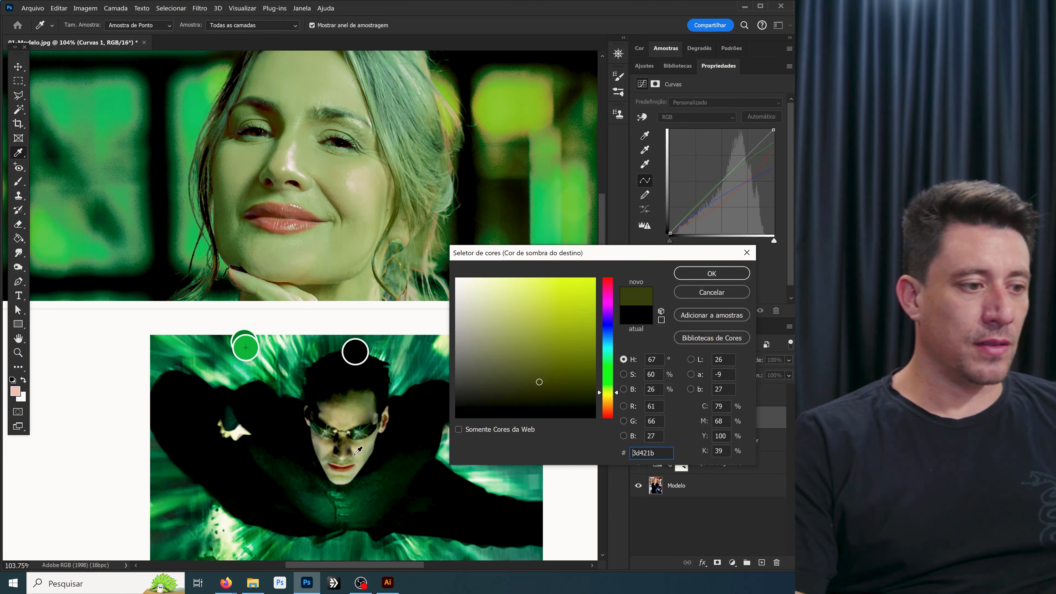
left_click(692, 276)
left_click(463, 232)
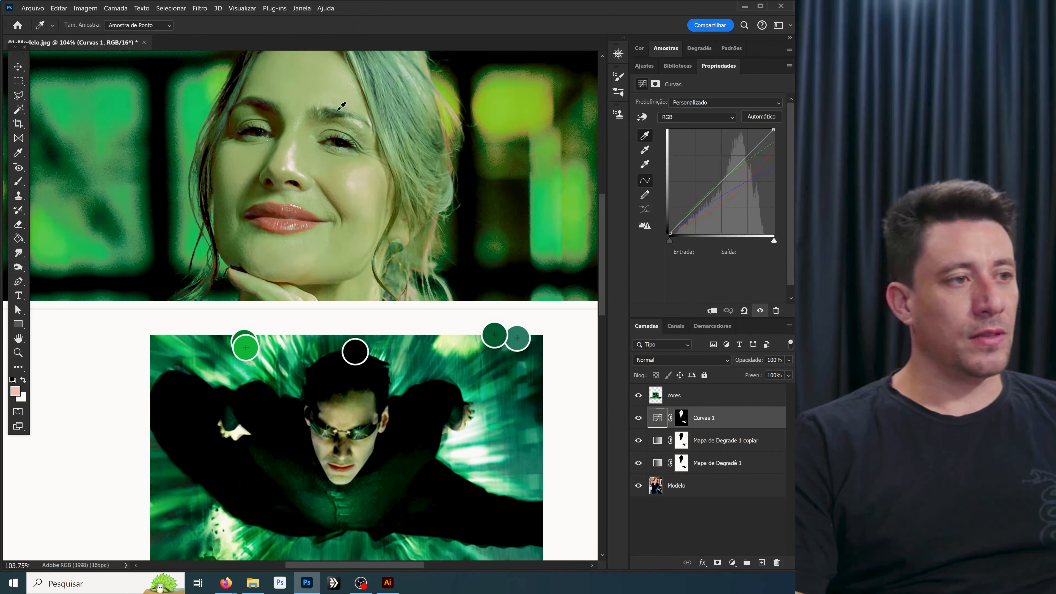
Step: Test the shadow target on the model's hair and eye, then apply it to the darker hair beside the forehead
left_click(346, 51)
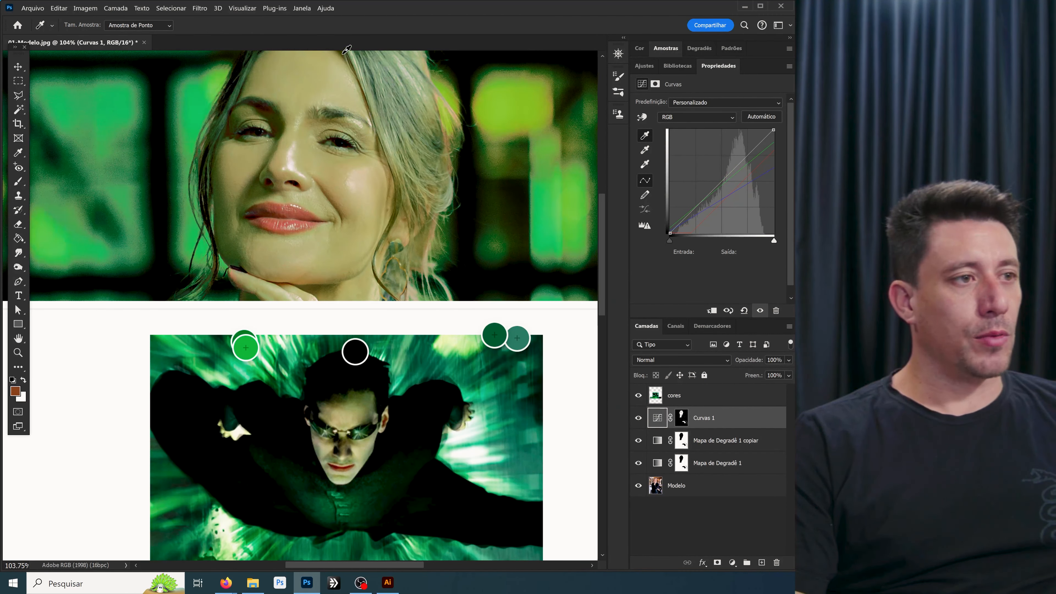
left_click_drag(343, 124, 366, 218)
left_click(369, 135)
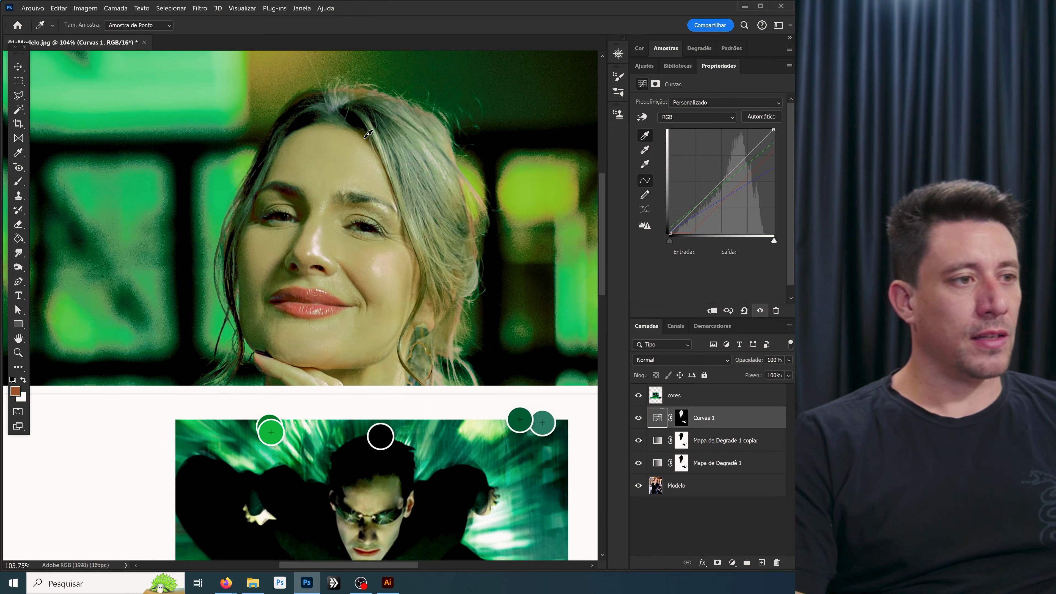
left_click(304, 215)
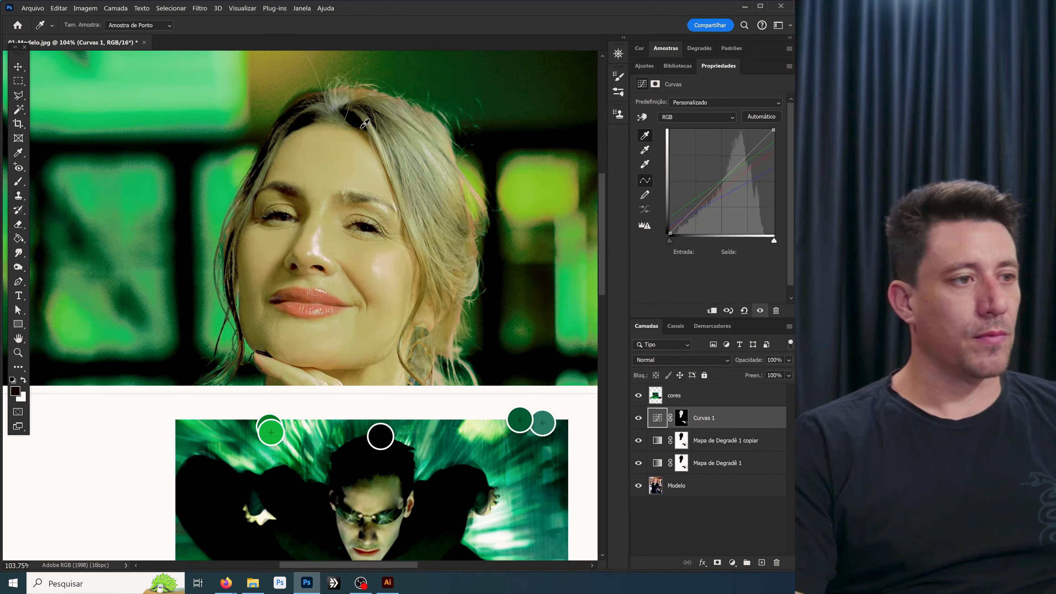
left_click(369, 132)
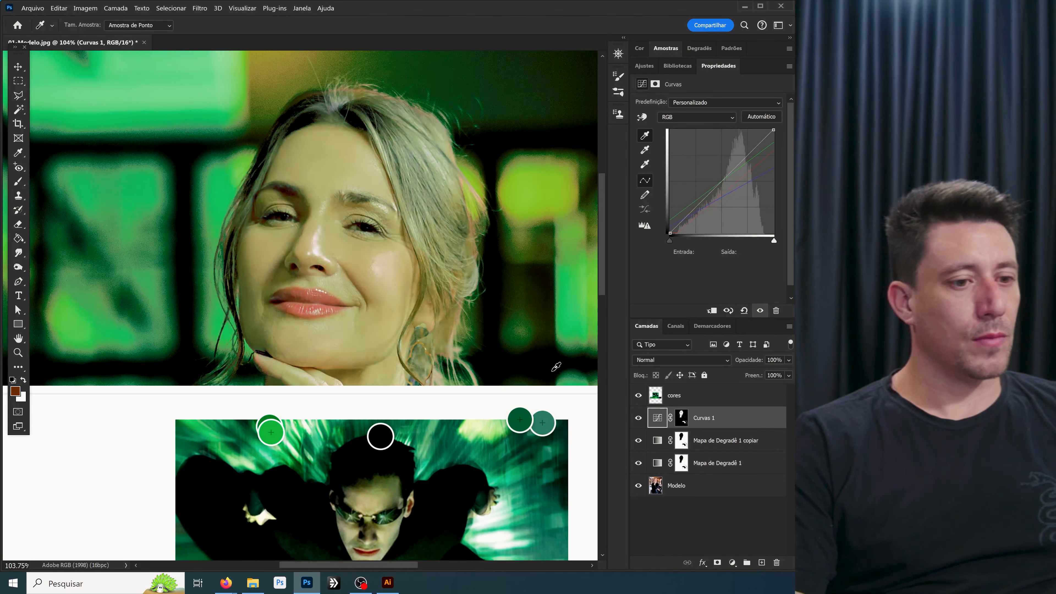
Step: Compare the whole graded photo with and without the Matrix reference, leaving the cores layer hidden
key("z")
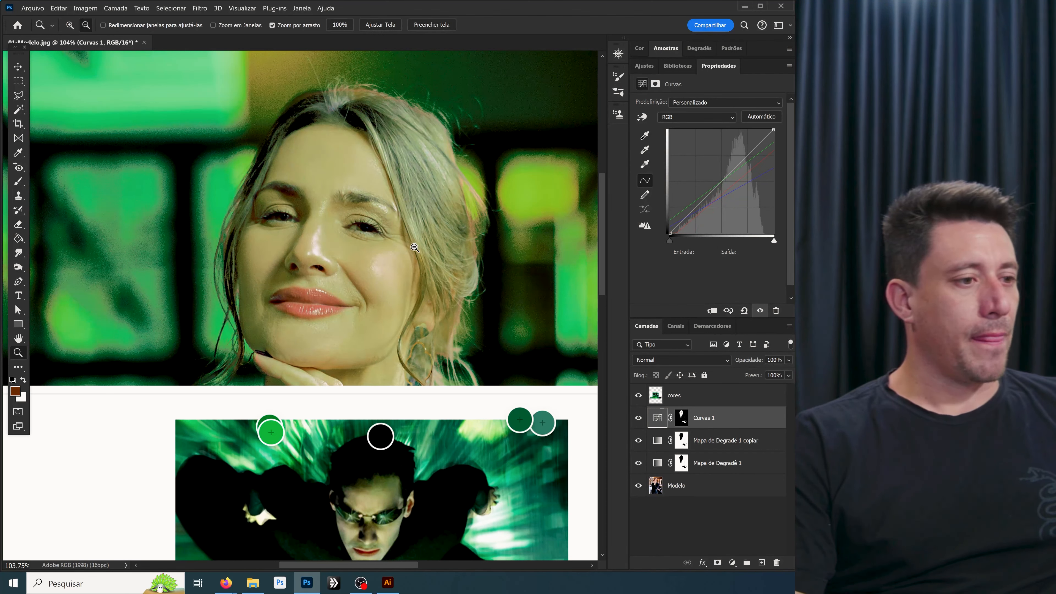
mouse_move(412, 250)
left_mouse_down()
mouse_move(394, 255)
mouse_move(418, 256)
left_mouse_up()
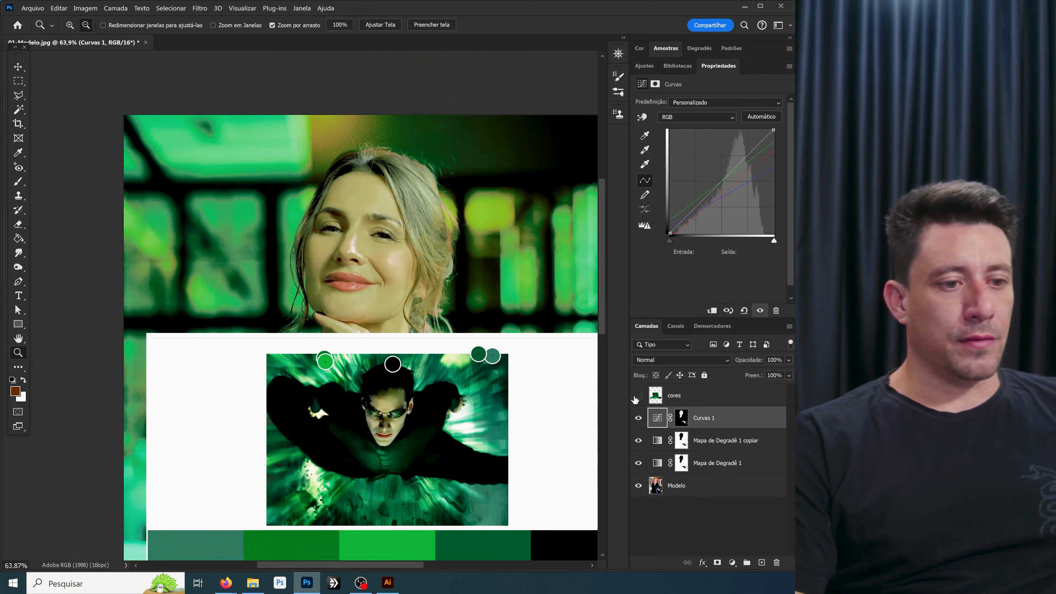
left_click_drag(420, 334, 397, 335)
left_click_drag(451, 357, 443, 294)
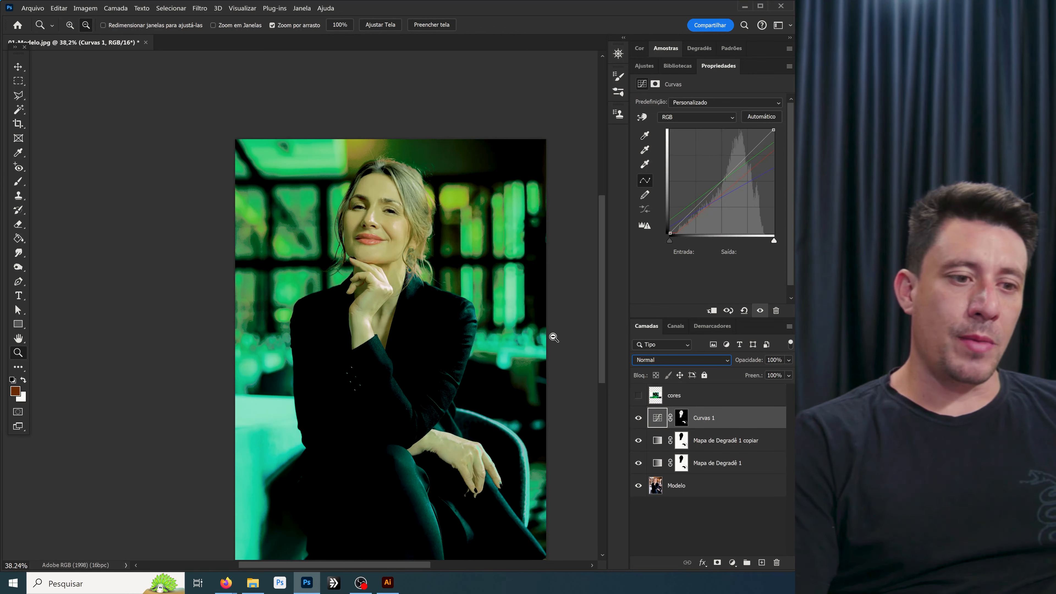
left_click(639, 395)
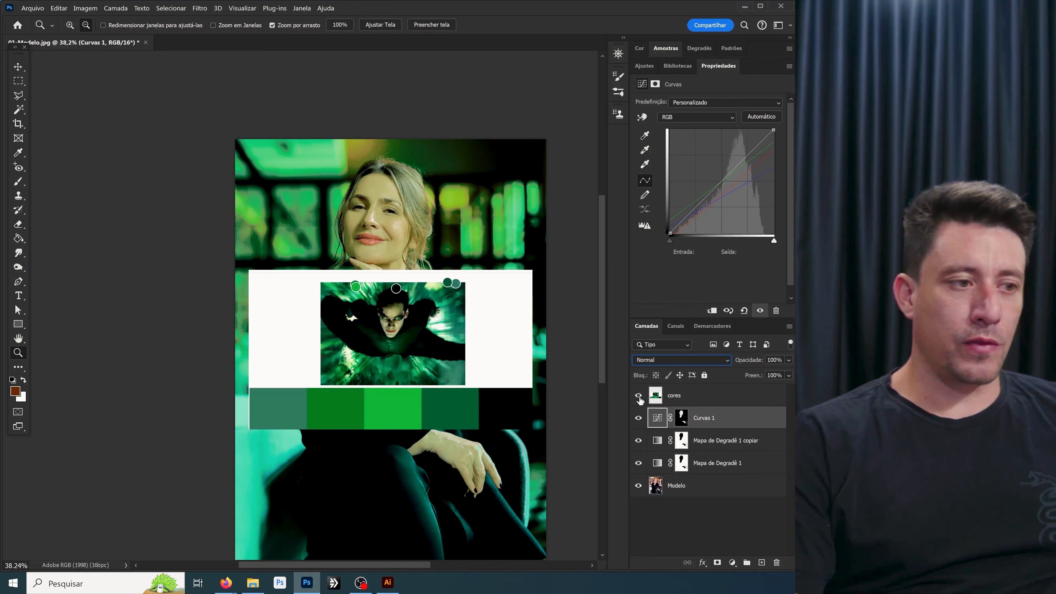
left_click(638, 396)
Step: Add a Curves adjustment layer above cores, raising the brighter midtones and anchoring the shadows at input 69, output 70
left_click(678, 396)
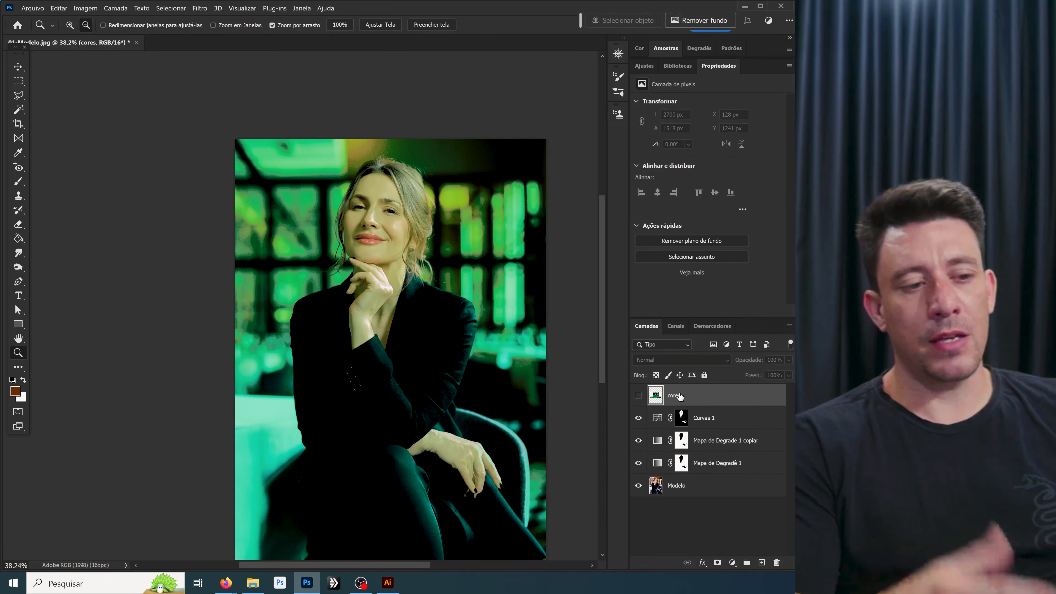
left_click(733, 563)
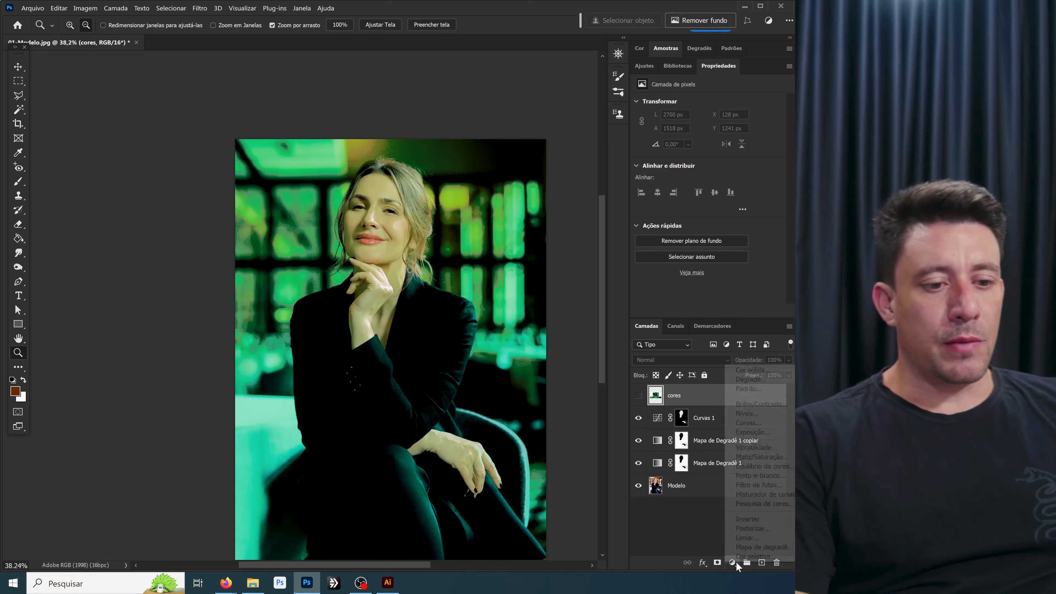
left_click(762, 424)
left_click_drag(724, 179, 699, 202)
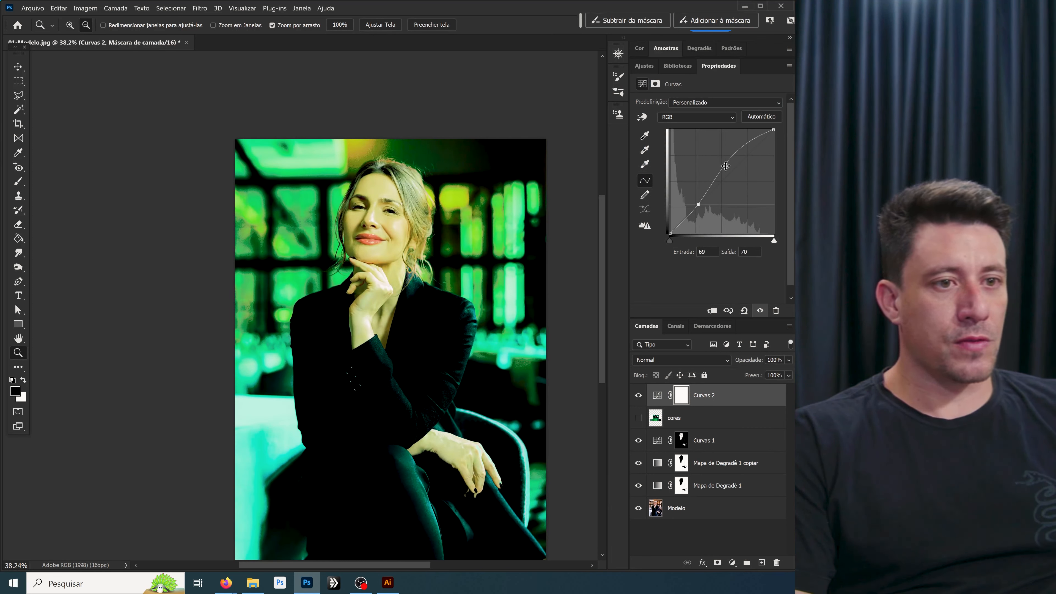
Step: Refine the Curvas 2 contrast with points at input 208, output 218 and input 108, output 94, comparing it on and off
left_click_drag(726, 166, 753, 145)
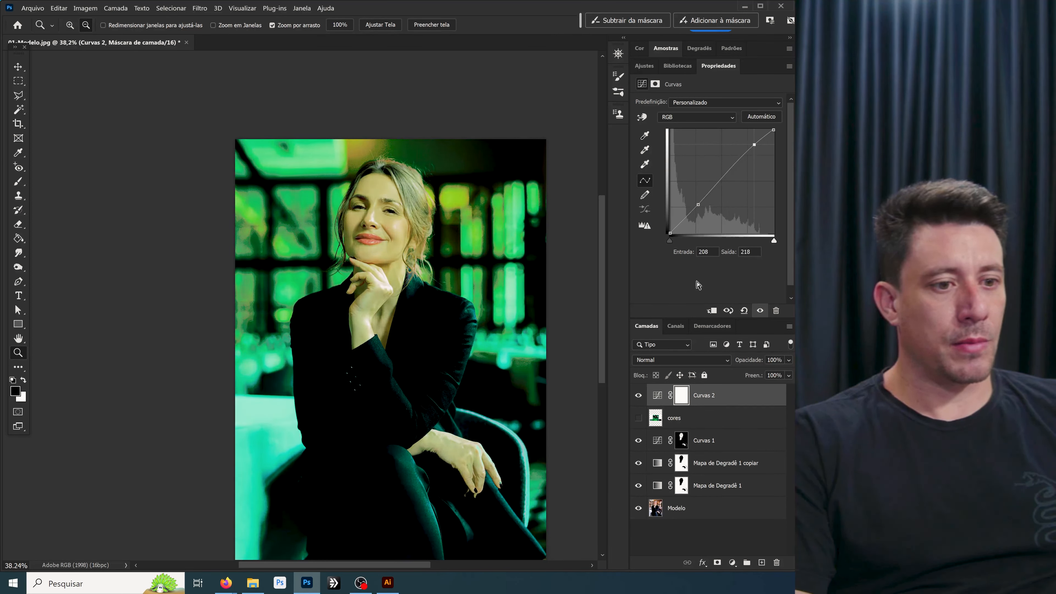
left_click(639, 395)
left_click(639, 395)
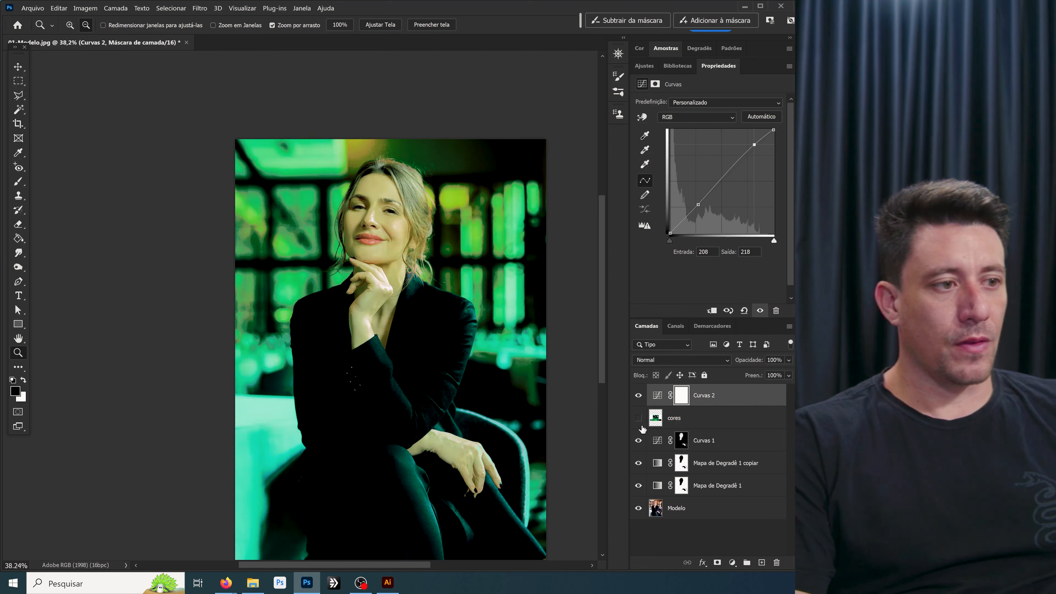
left_click(638, 396)
Step: Add a Color Lookup adjustment layer above Curvas 2 using the TensionGreen.3DL LUT
left_click(732, 562)
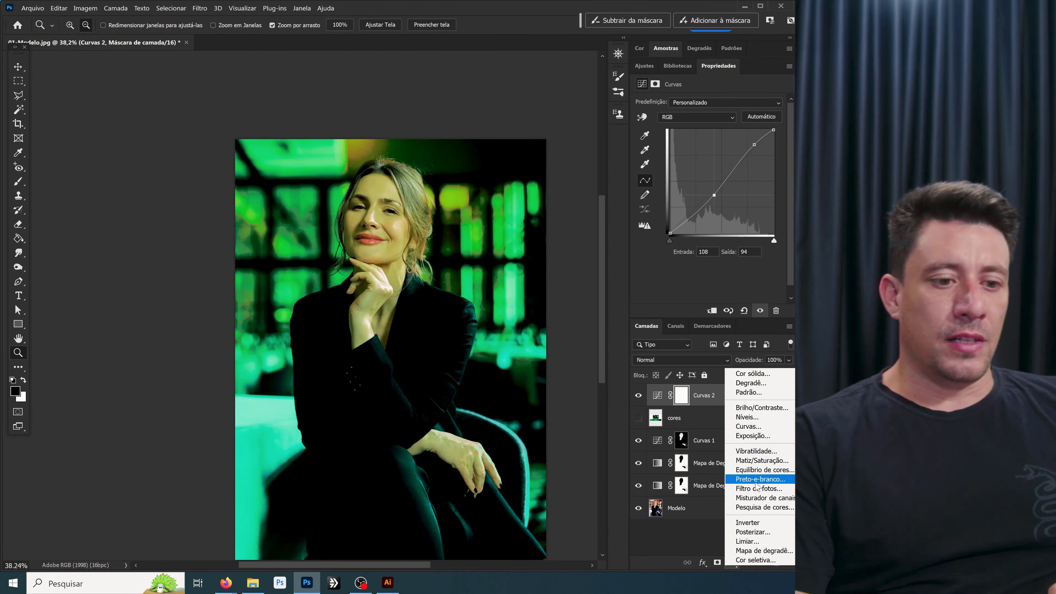
left_click(767, 508)
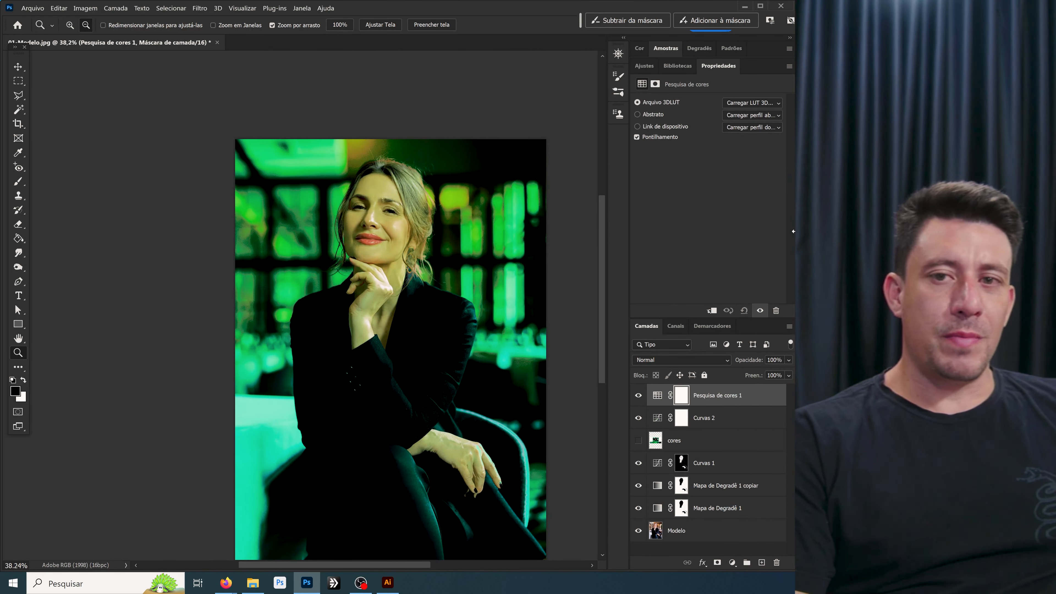
left_click(751, 104)
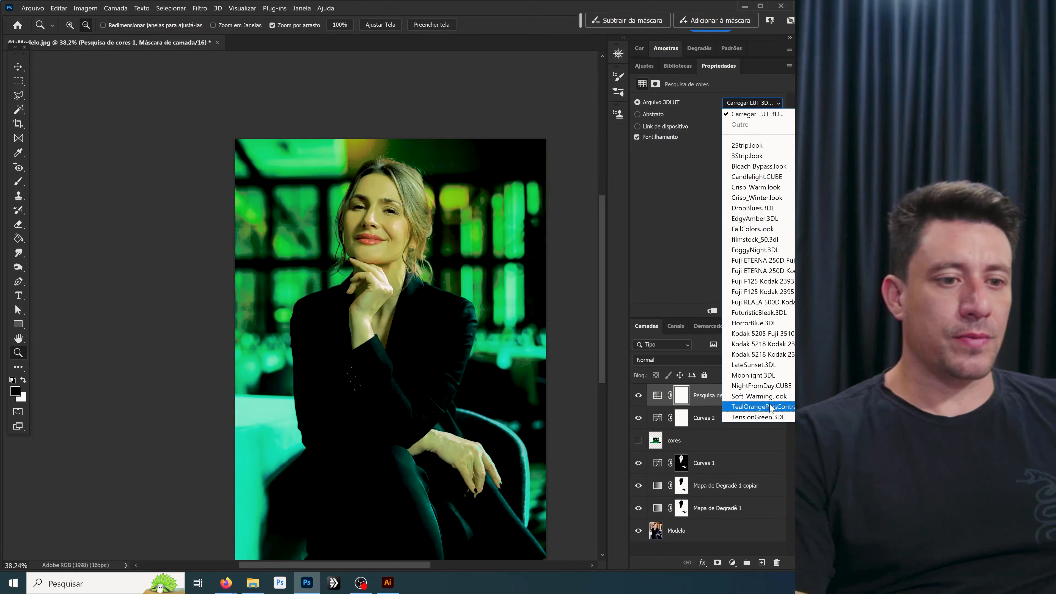
left_click(770, 417)
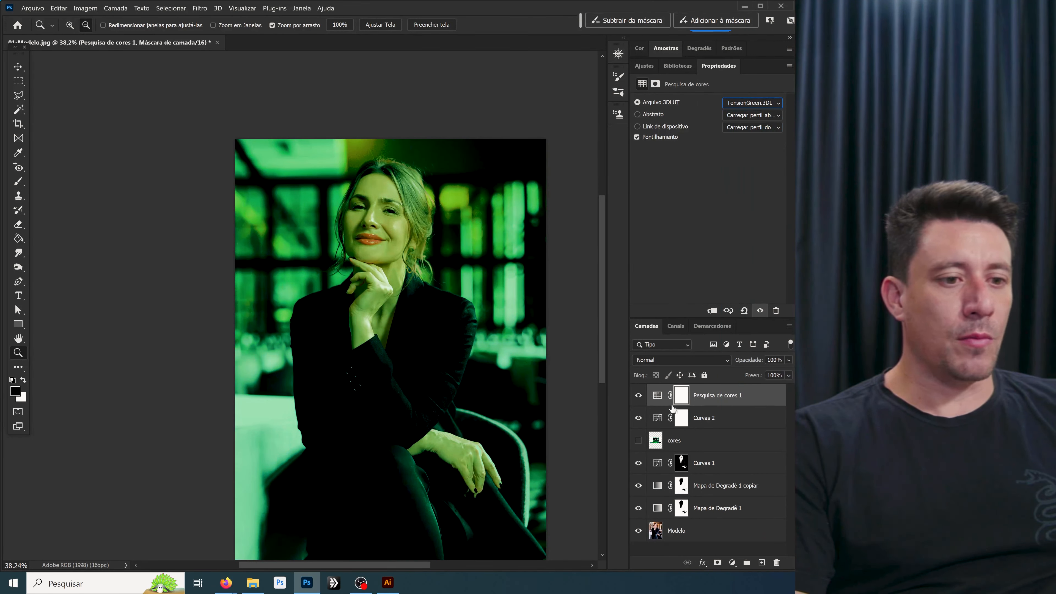
Step: Reduce the Color Lookup layer's fill to 21% and compare the photo with and without it, leaving it visible
left_click(638, 397)
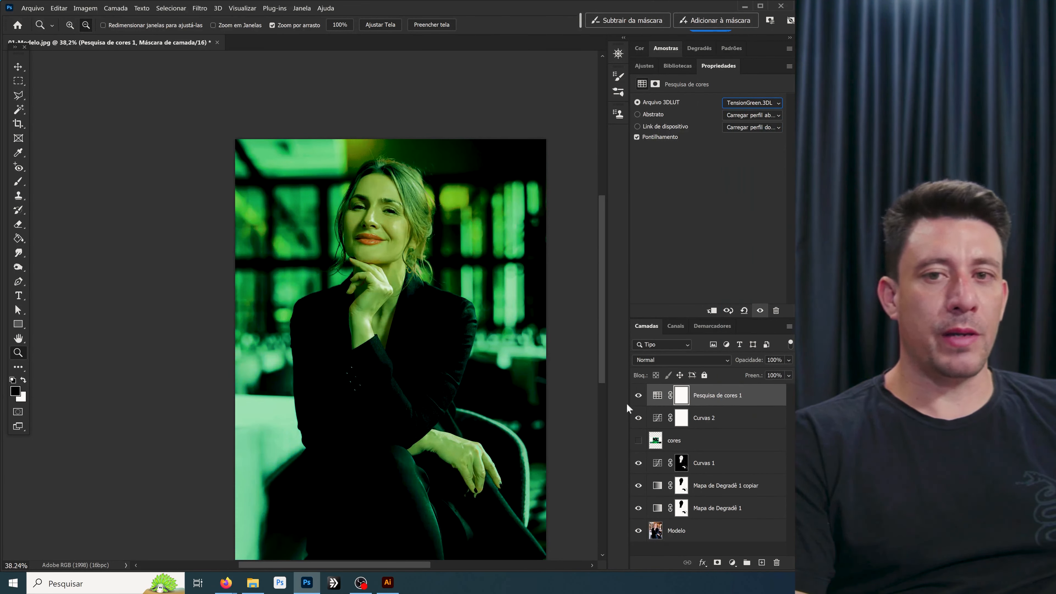
left_click_drag(789, 376, 742, 388)
left_click(639, 395)
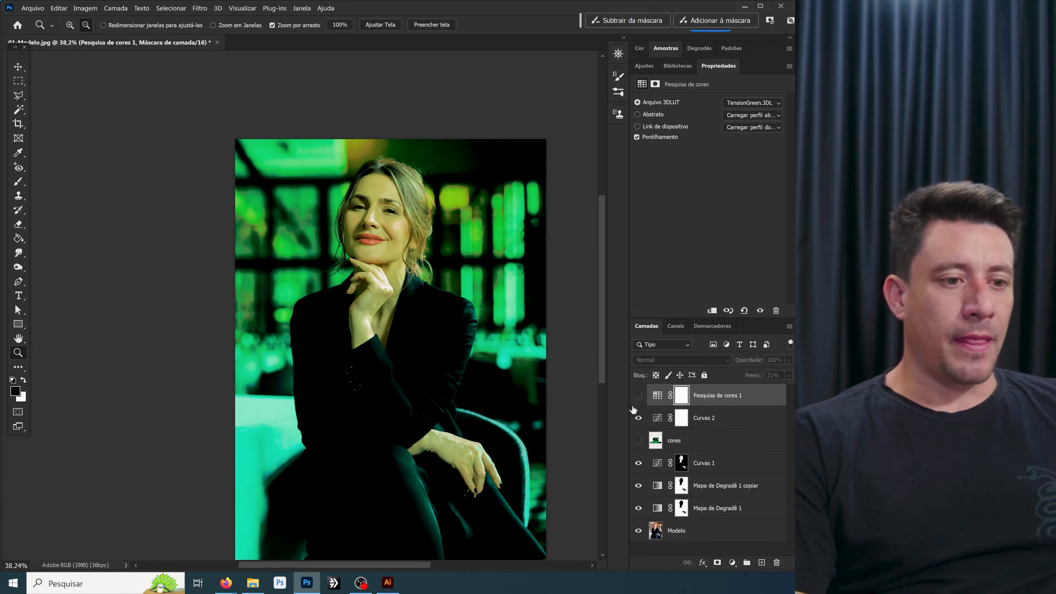
left_click(634, 402)
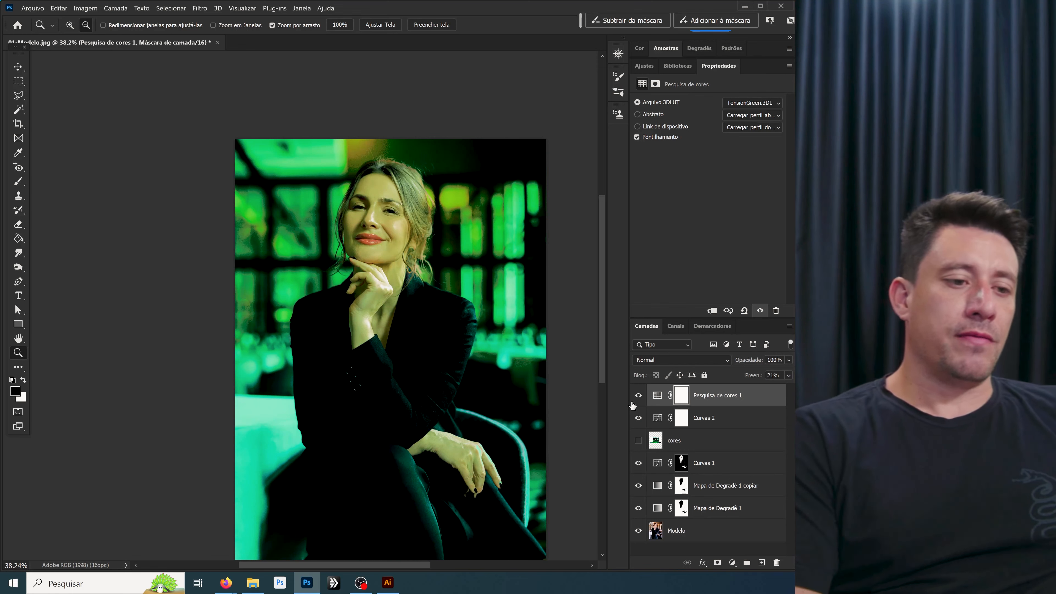
Step: Add a linear gradient fill layer fading from black, sampled from the model's blazer, to transparent
left_click(732, 564)
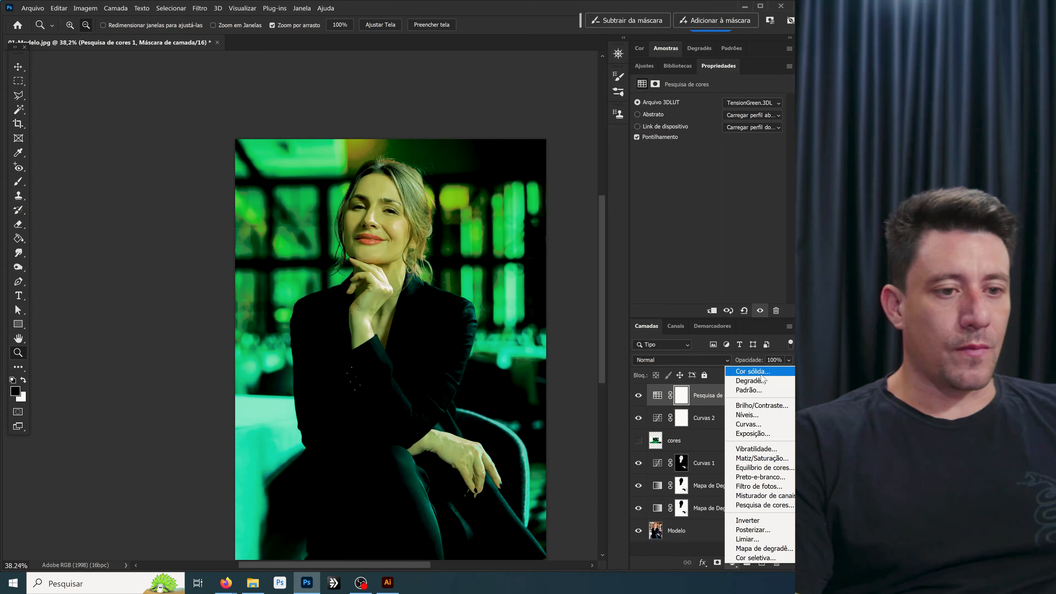
left_click(750, 381)
left_click(532, 167)
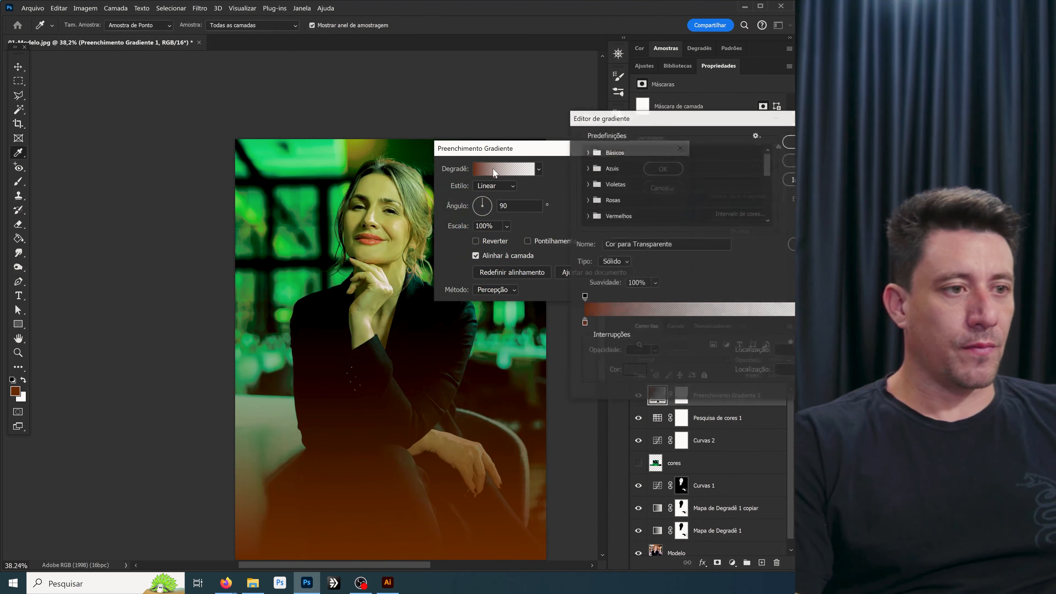
left_click(584, 323)
left_click(634, 370)
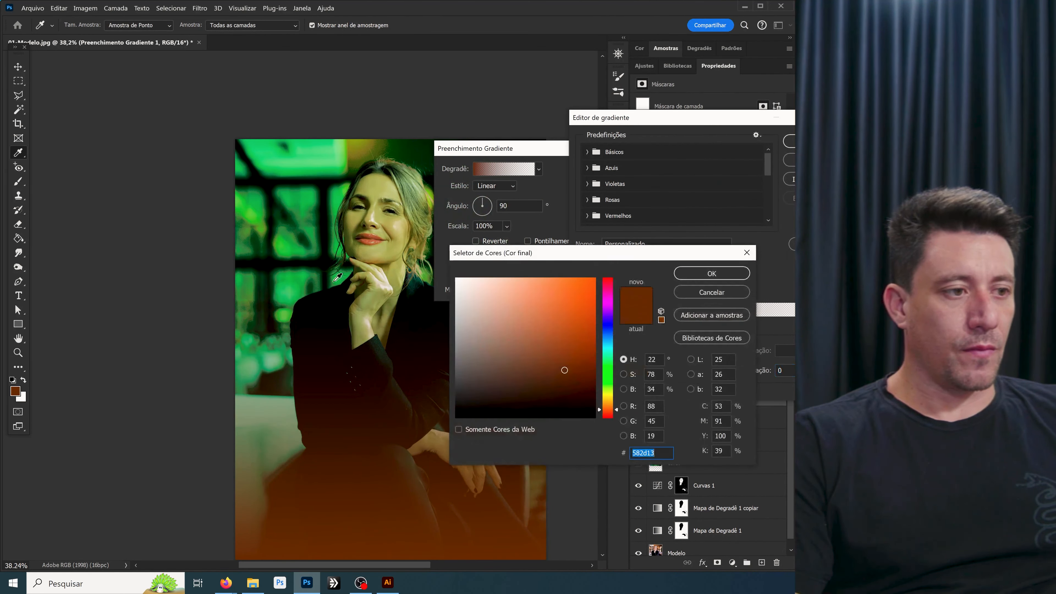
left_click(326, 300)
left_click(712, 273)
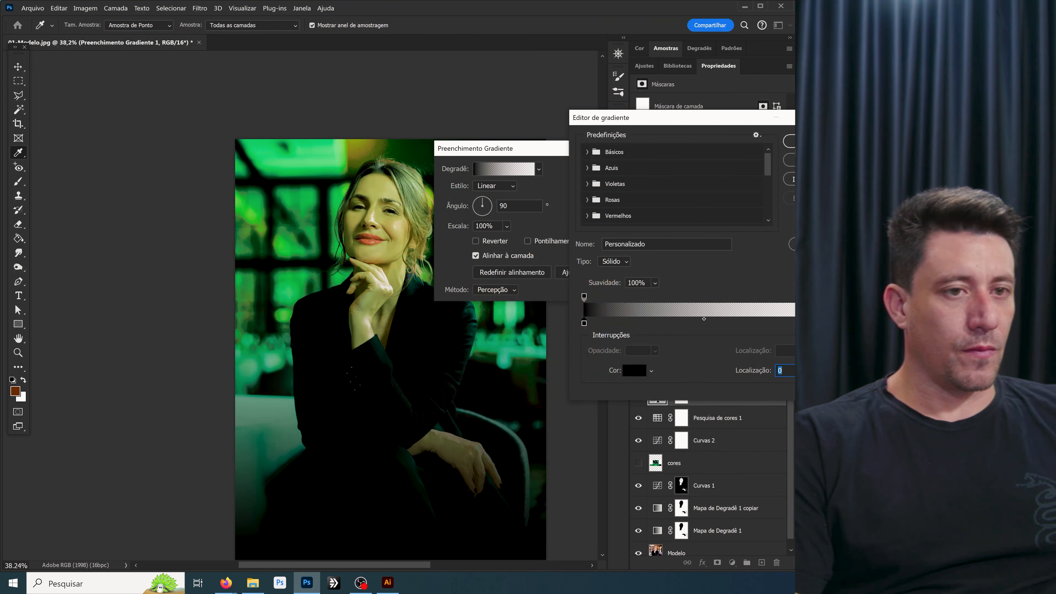
left_click(790, 142)
left_click(663, 168)
key("z")
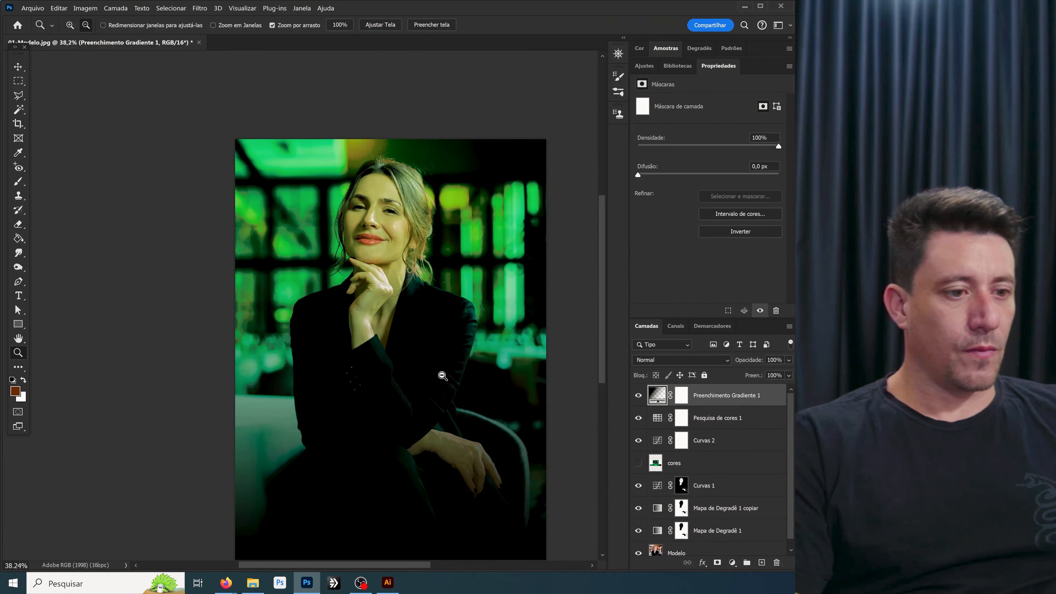
Step: Redraw the gradient fill diagonally across the photo at about 64° and 138% scale, and shift it down toward the lower edge
left_click(19, 239)
right_click(18, 238)
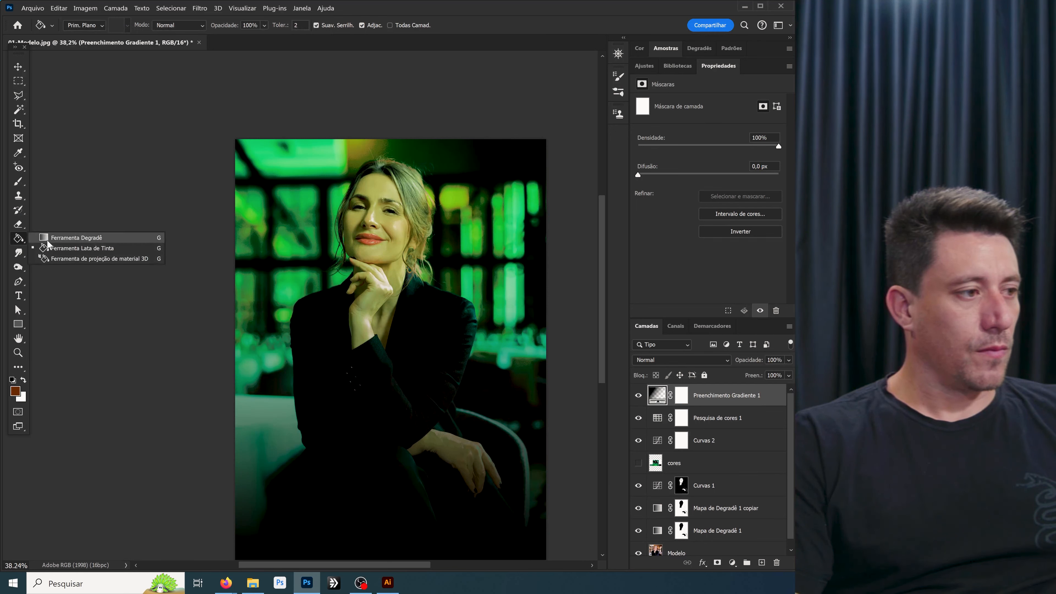
left_click(62, 240)
left_click_drag(246, 468, 539, 172)
left_click_drag(309, 529, 496, 142)
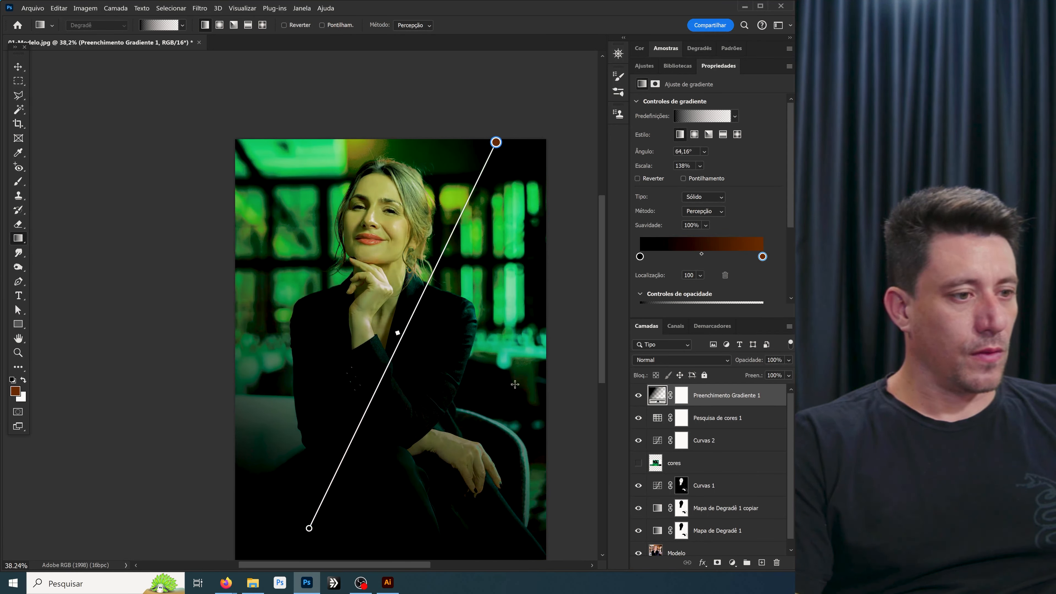
left_click_drag(385, 387, 387, 451)
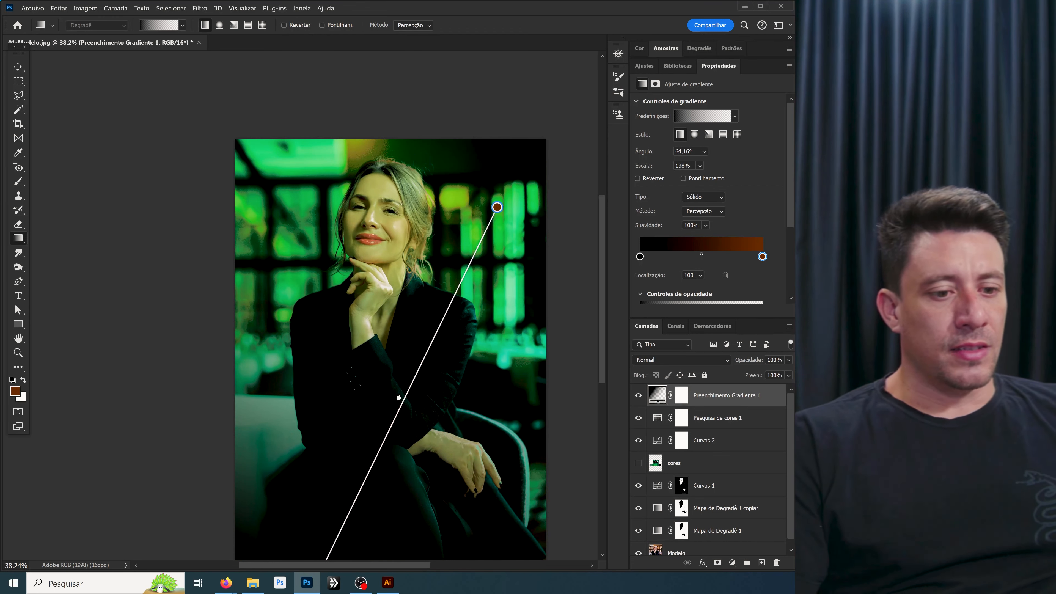
Step: Open the Leak_8 gold light-leak overlay and place it over the model photo above the gradient fill, at X -1074, Y 0 px
left_click(19, 66)
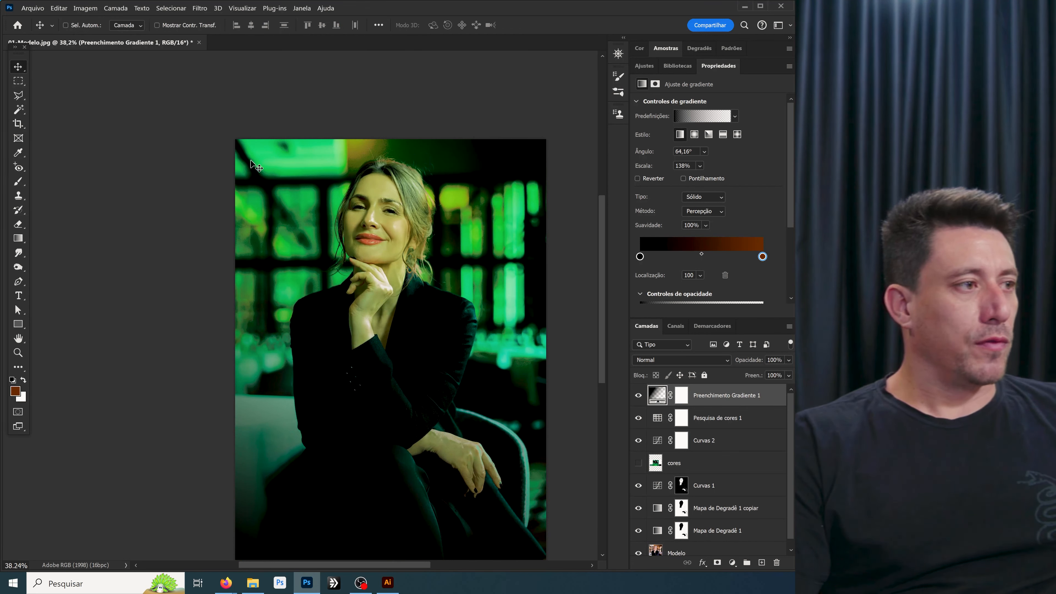
key("ctrl+o")
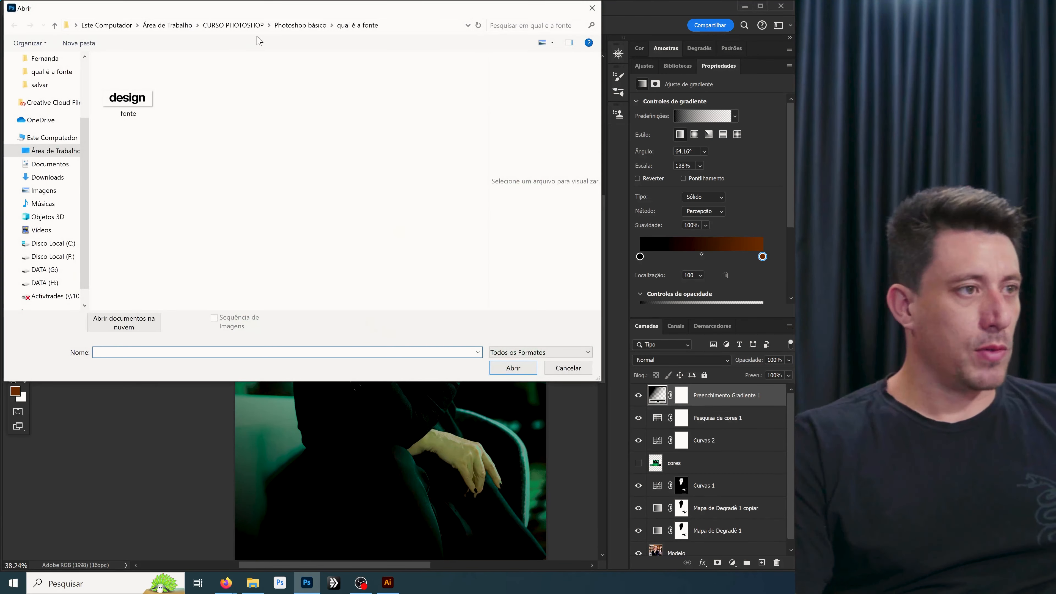
left_click(295, 26)
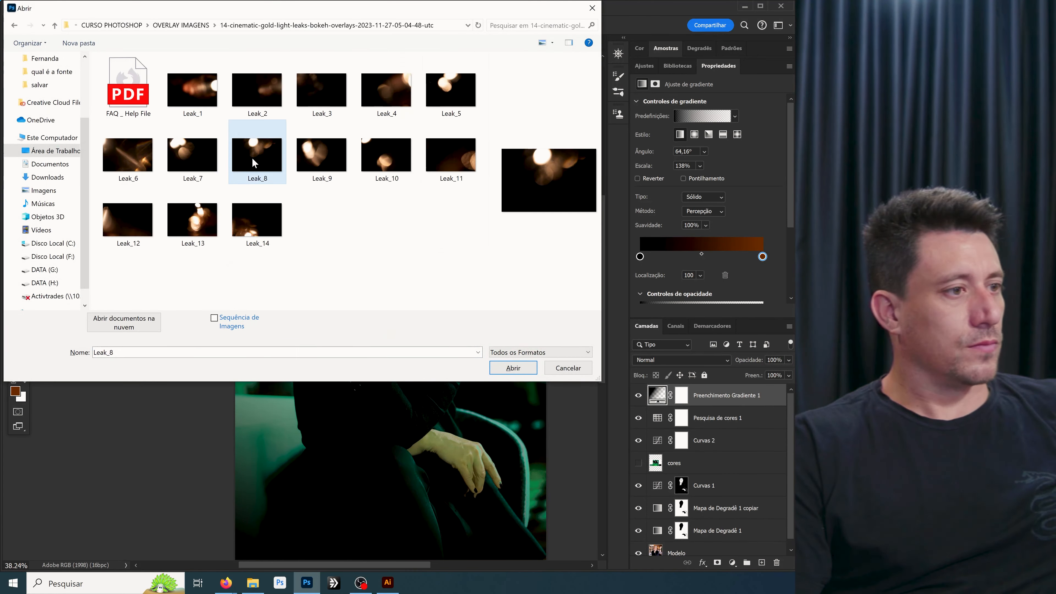
double_click(252, 158)
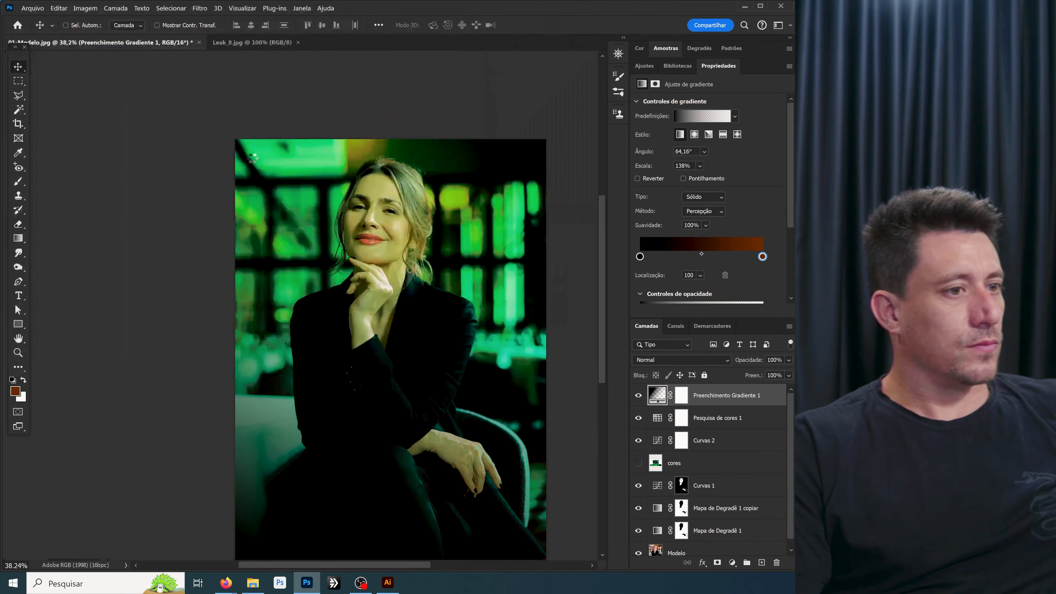
left_click_drag(294, 164, 401, 167)
key("ctrl+t")
scroll(378, 290, "down", 3)
left_click_drag(377, 289, 324, 331)
key("Return")
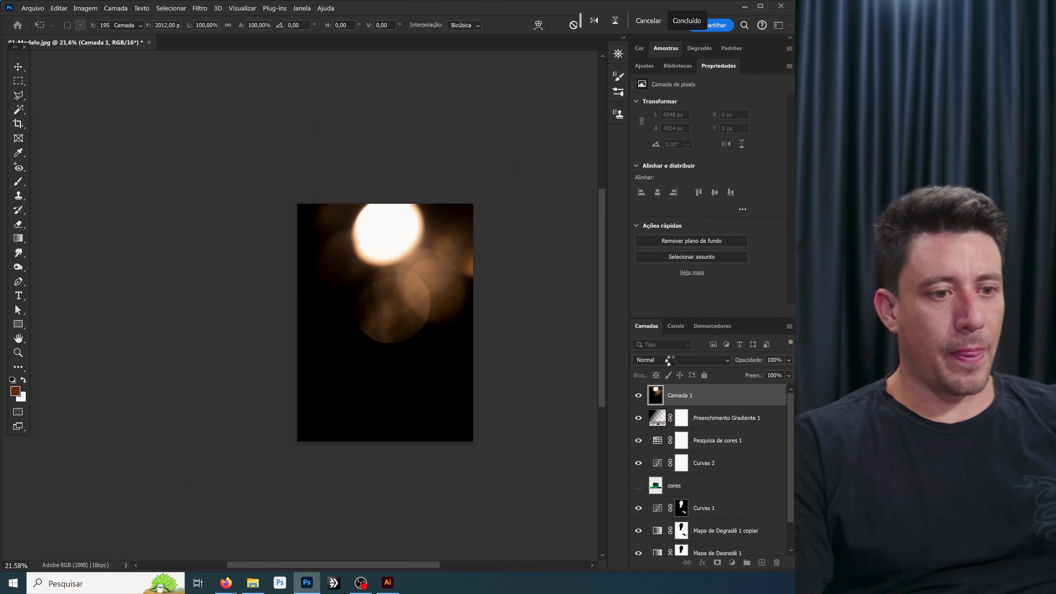
Step: Blend the light-leak layer with Color Dodge and move its glow to the photo's upper-left background, at X -2771, Y -680 px
left_click(670, 360)
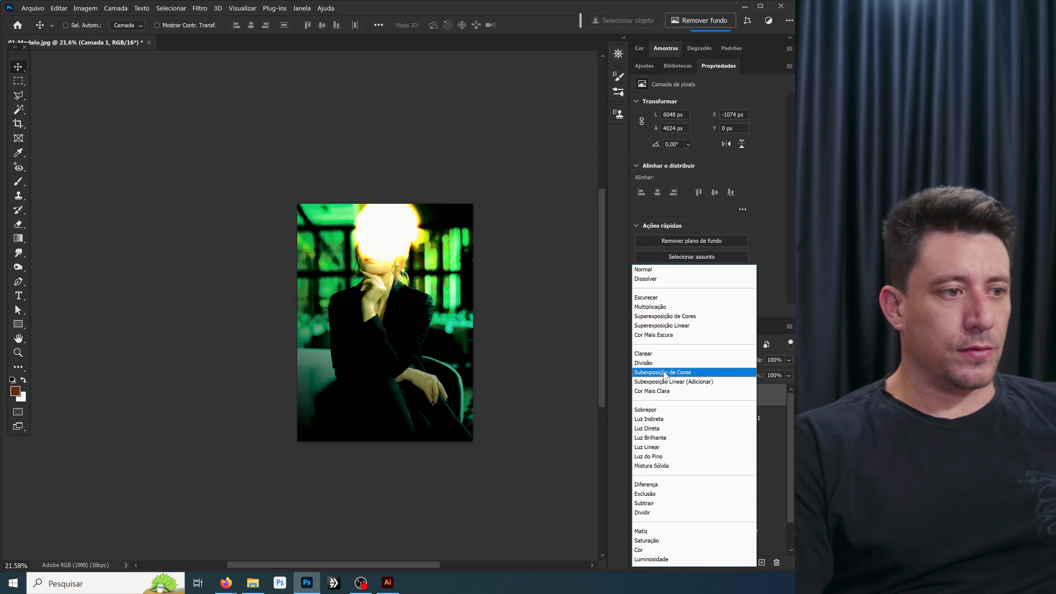
left_click(668, 382)
left_click_drag(499, 295, 277, 322)
scroll(399, 340, "up", 4)
mouse_move(312, 308)
left_mouse_down()
mouse_move(361, 295)
mouse_move(303, 310)
left_mouse_up()
left_click(674, 360)
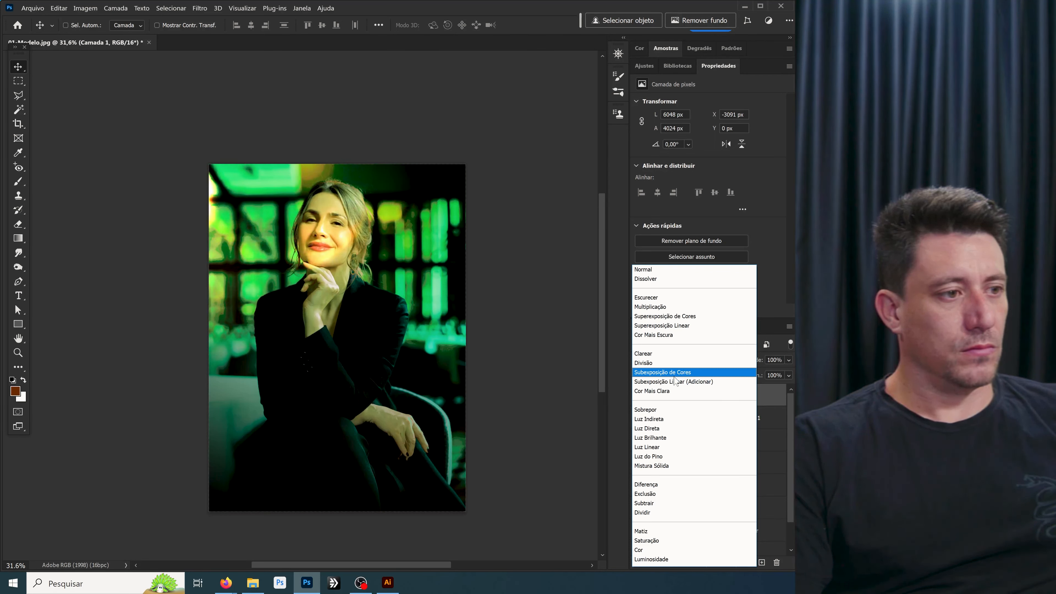
left_click(674, 375)
left_click_drag(281, 269, 362, 467)
Step: Duplicate the light-leak layer, rotate the copy 90° and place its glow at the photo's right edge, at X -195, Y -680 px
key("ctrl+j")
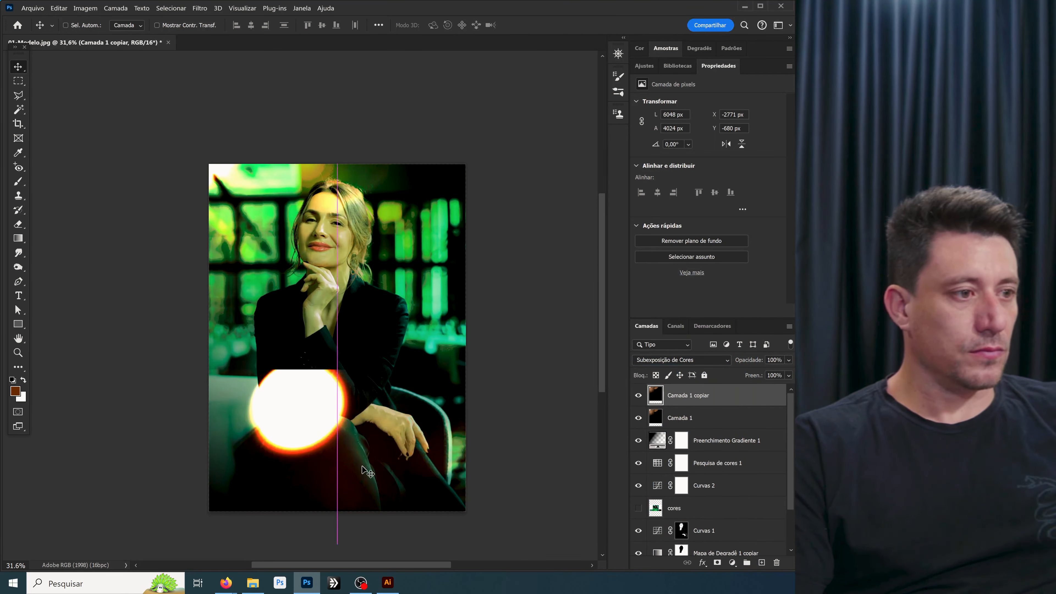
key("ctrl+t")
left_click_drag(360, 316, 410, 562)
left_click_drag(392, 239, 421, 106)
left_click_drag(383, 239, 366, 524)
left_click_drag(400, 407, 459, 239)
left_click_drag(291, 365, 555, 204)
left_click_drag(364, 223, 325, 400)
left_click_drag(398, 371, 375, 399)
key("Return")
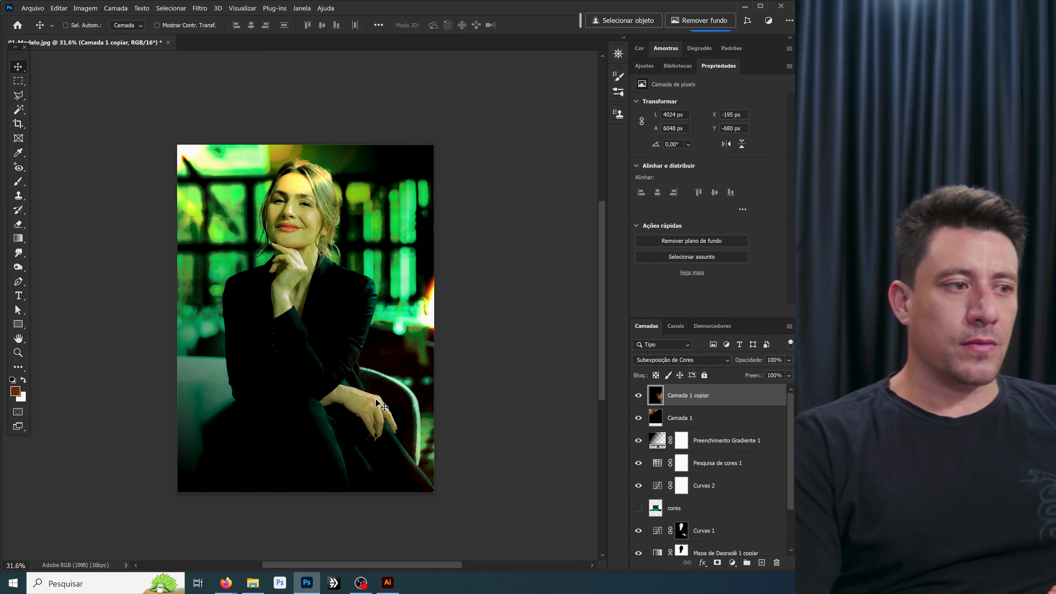
scroll(375, 399, "up", 1)
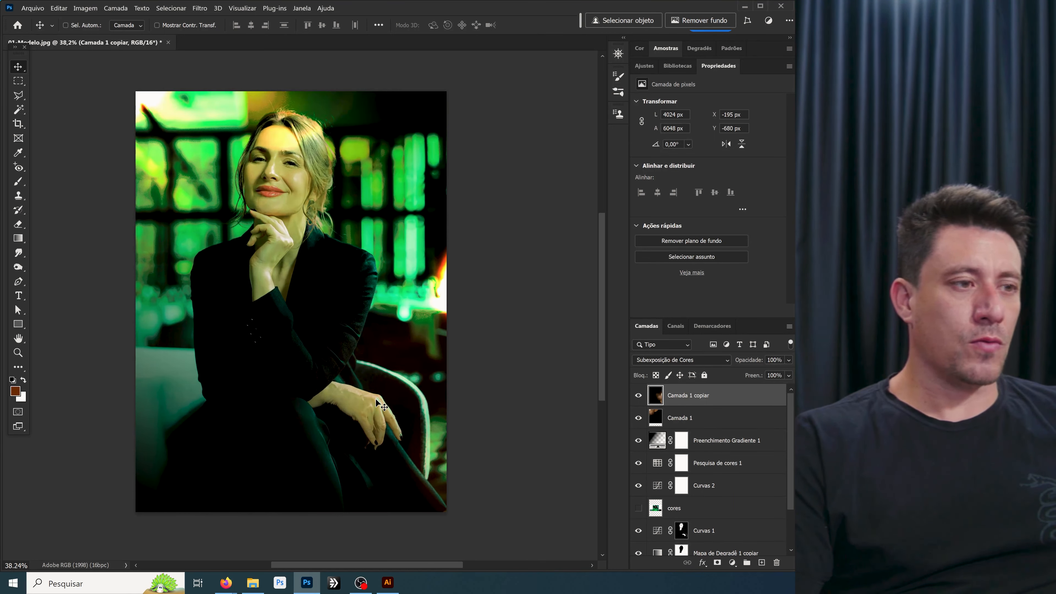